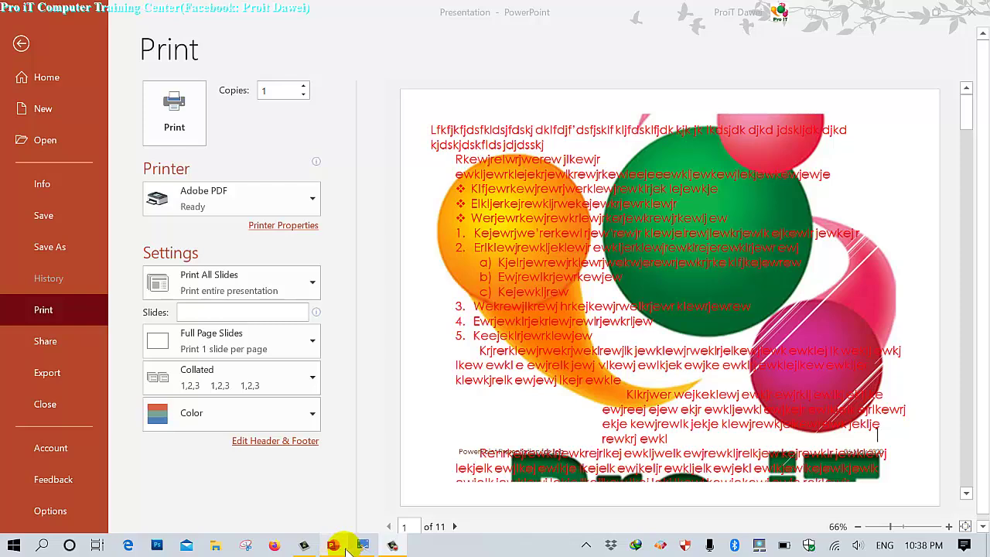
Bring up the Print to Printer image listing six options, Full Page Slide through Color or Grayscale
click(360, 546)
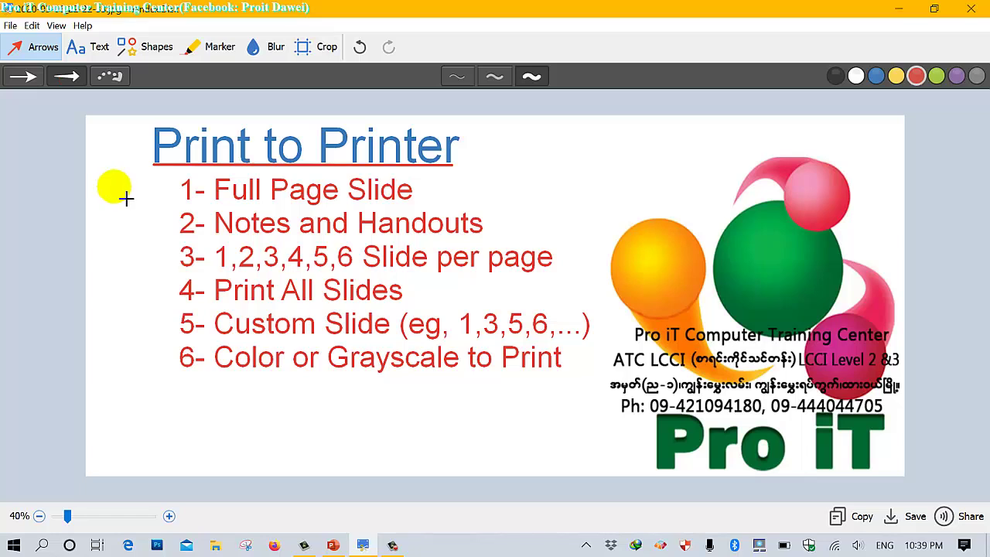
Mark '1- Full Page Slide' with a red arrow and go back to PowerPoint's Print page
drag(94, 186, 169, 190)
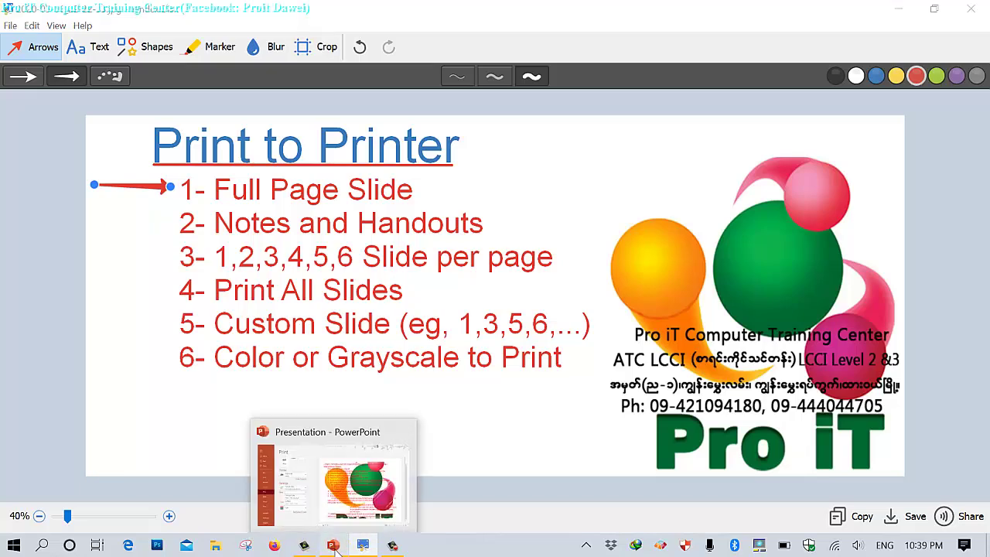
click(334, 547)
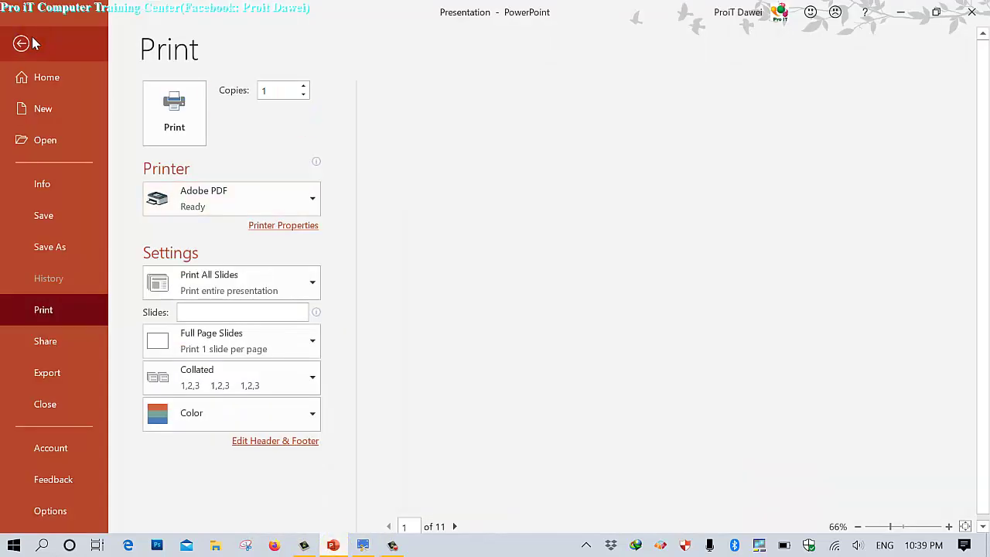
Leave Print view and flip through slides 3, 4 and 5 in Normal view
click(33, 44)
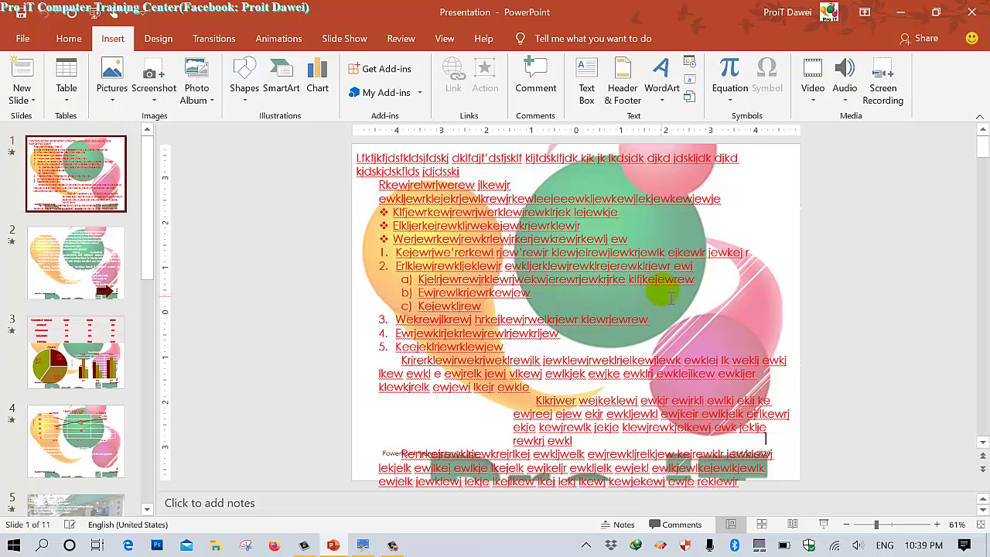
scroll(670, 298, down, 2)
scroll(670, 298, down, 10)
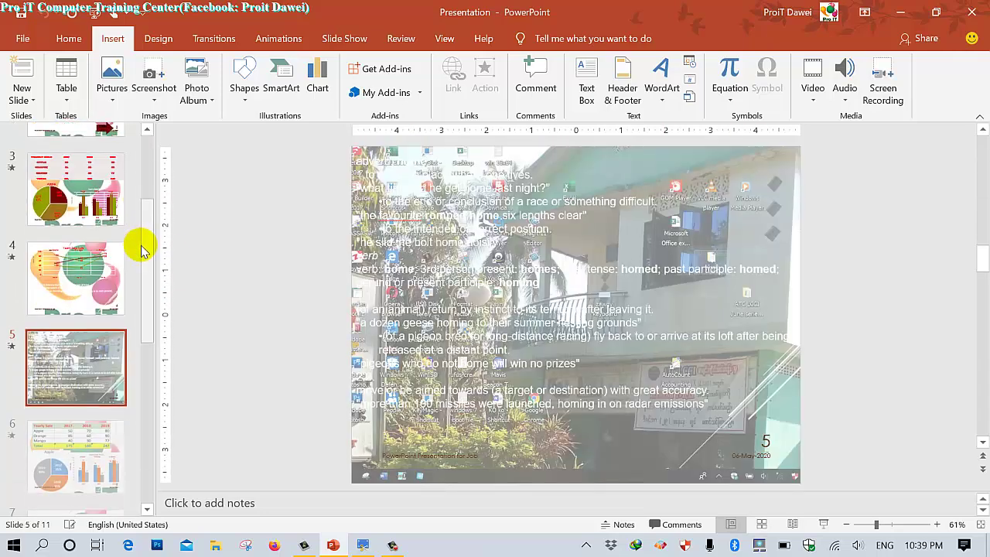
click(354, 288)
click(301, 274)
click(75, 185)
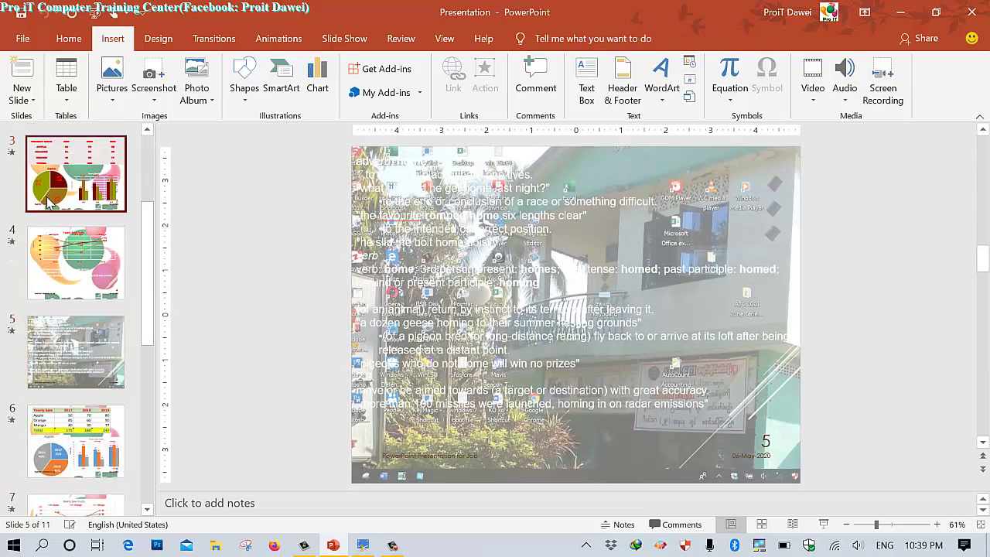
click(62, 248)
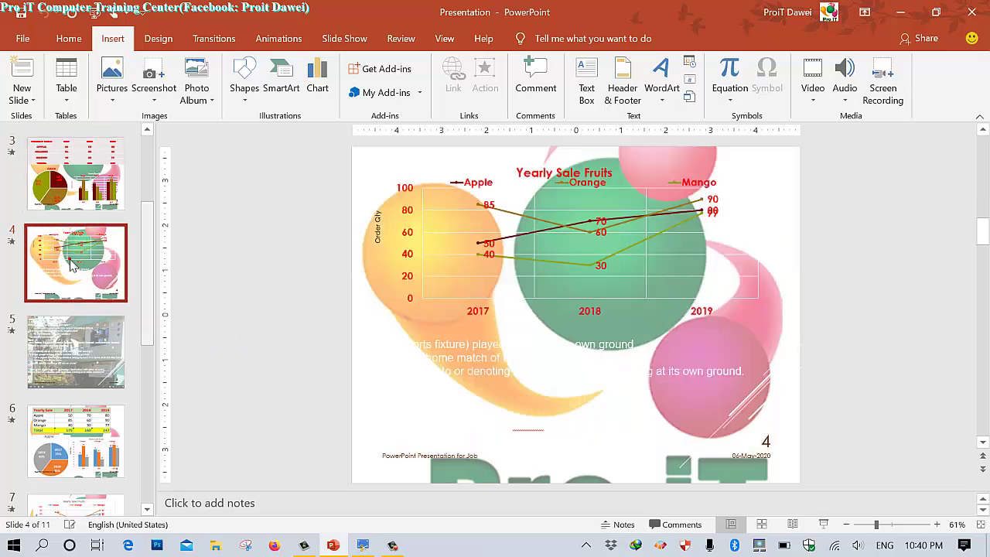
click(75, 178)
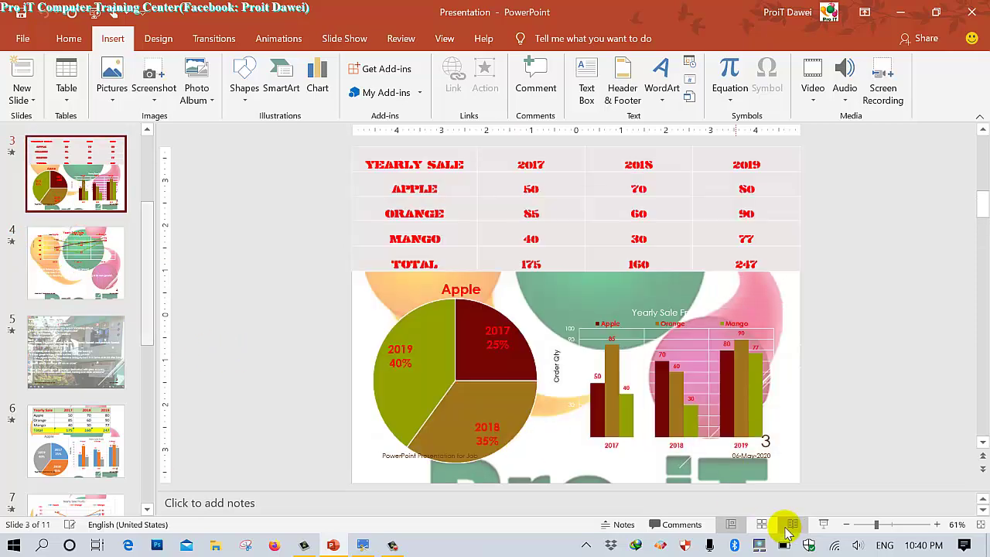
Review all 11 slides as thumbnails in Slide Sorter view
click(761, 524)
scroll(674, 397, down, 2)
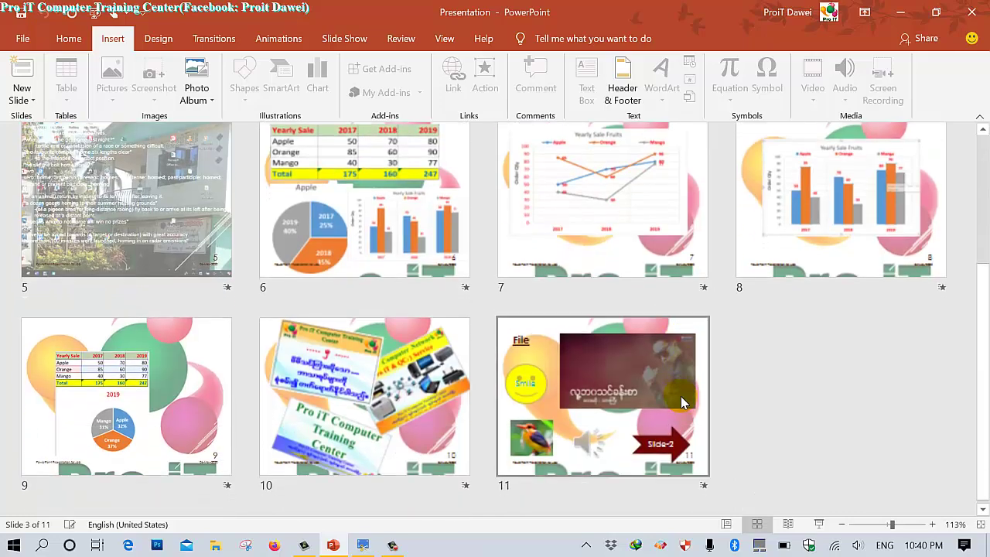
ctrl+scroll(681, 397, down, 1)
ctrl+scroll(681, 400, down, 1)
ctrl+scroll(681, 400, down, 1)
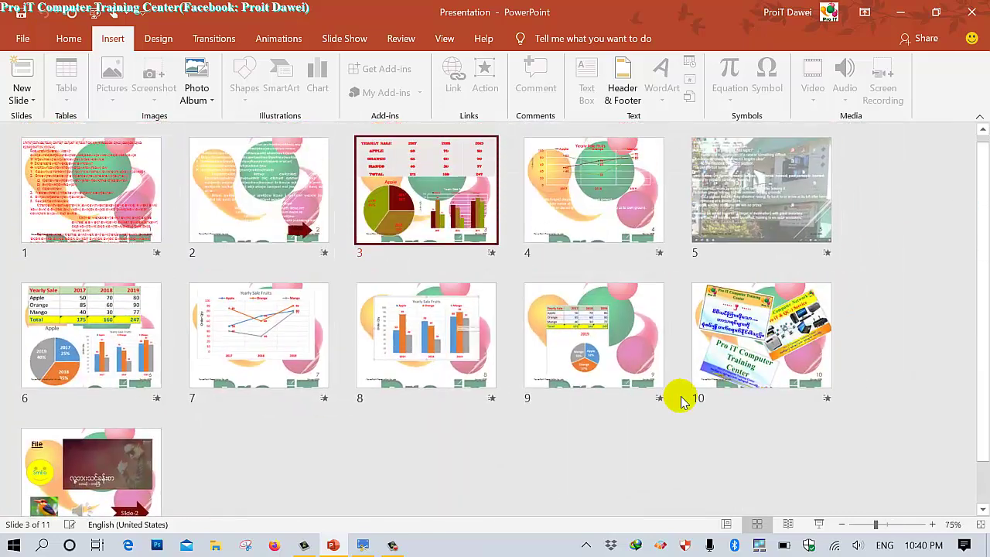
ctrl+scroll(681, 400, up, 1)
scroll(681, 398, down, 3)
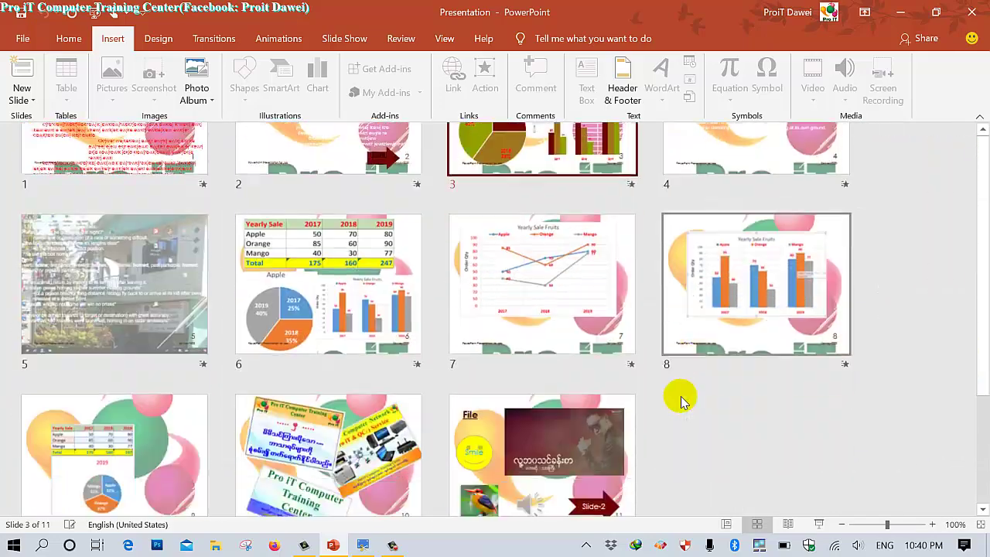
scroll(593, 364, up, 2)
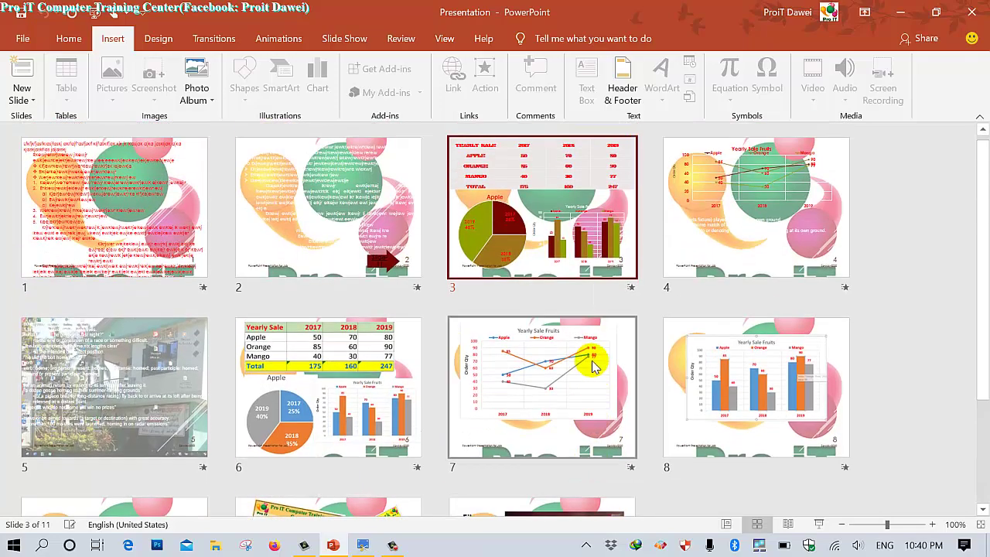
scroll(593, 364, down, 2)
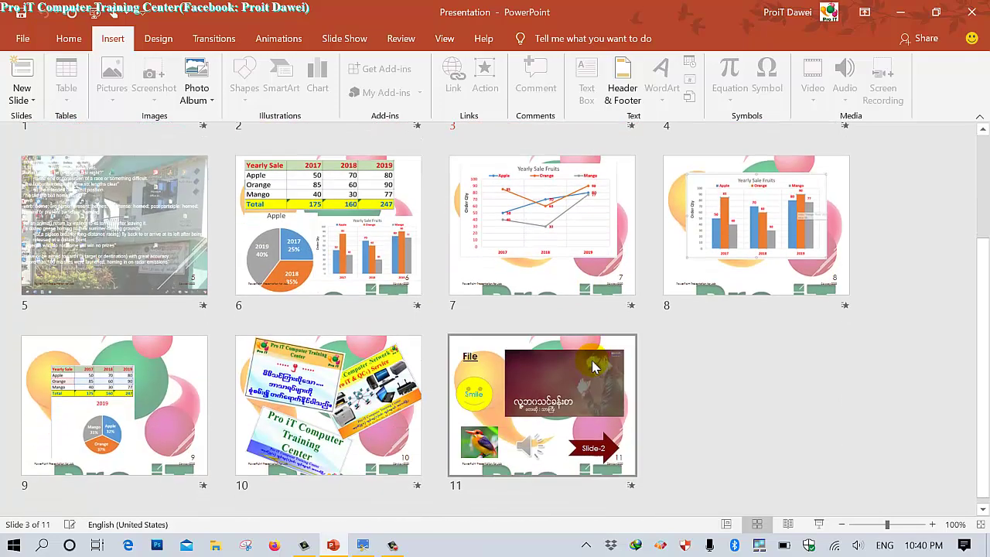
scroll(585, 359, up, 2)
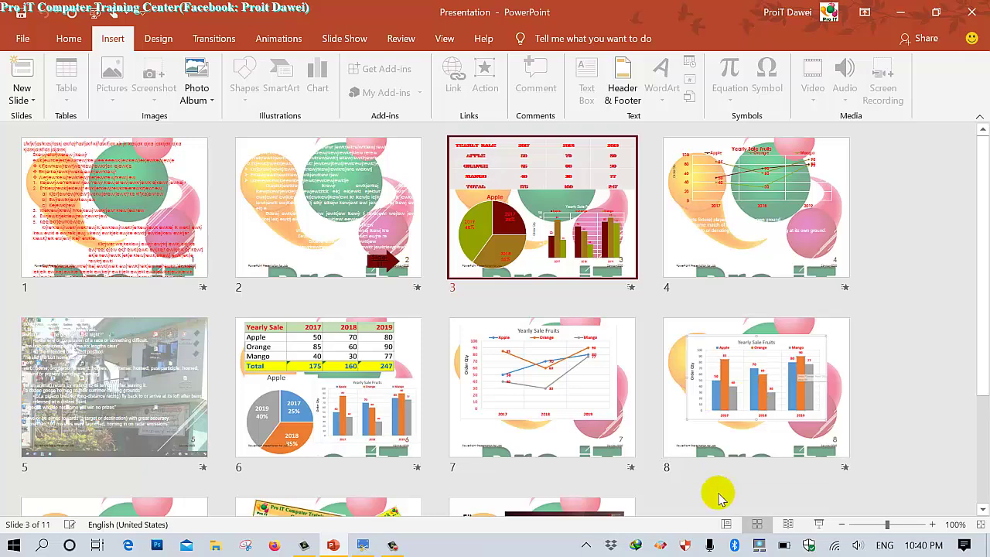
Return to Normal view and bring up the File backstage Home page
click(727, 525)
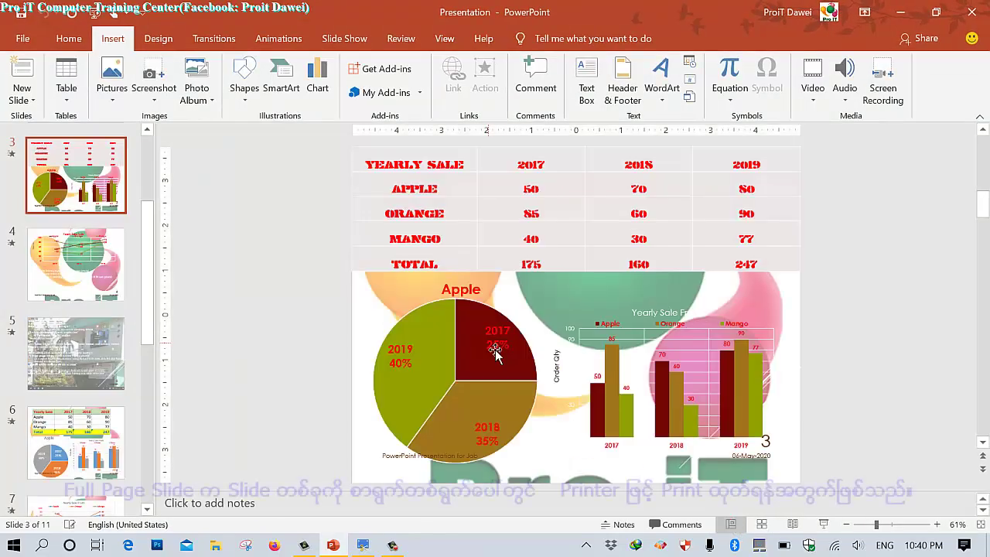
scroll(66, 171, up, 3)
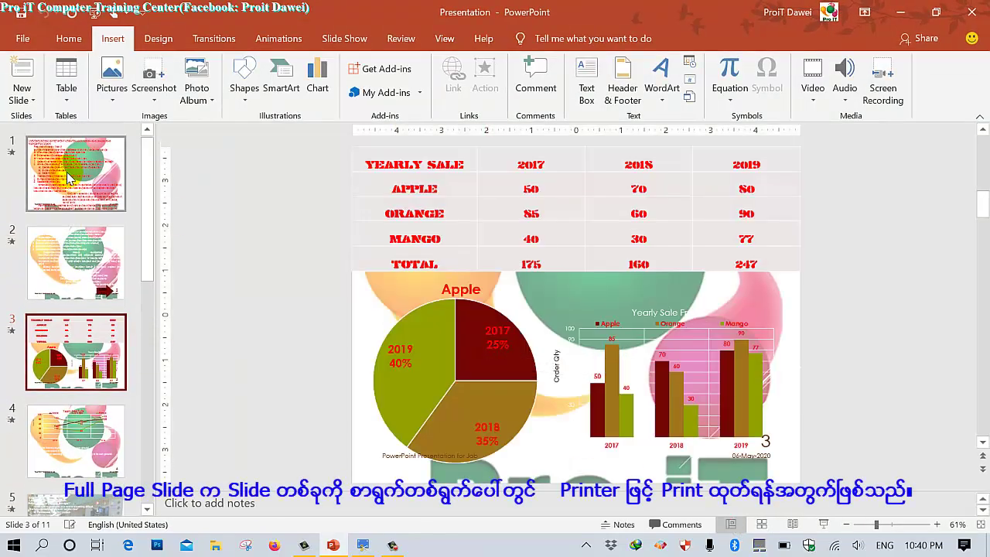
click(28, 39)
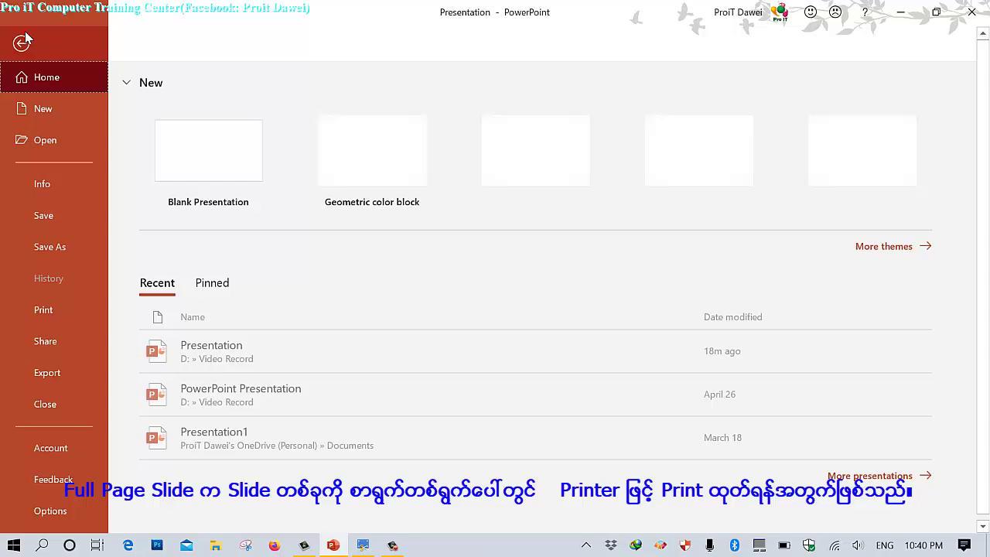
On the Print page, review the printers, highlighting Canon MF3010, then select EPSON L360 Series
click(45, 311)
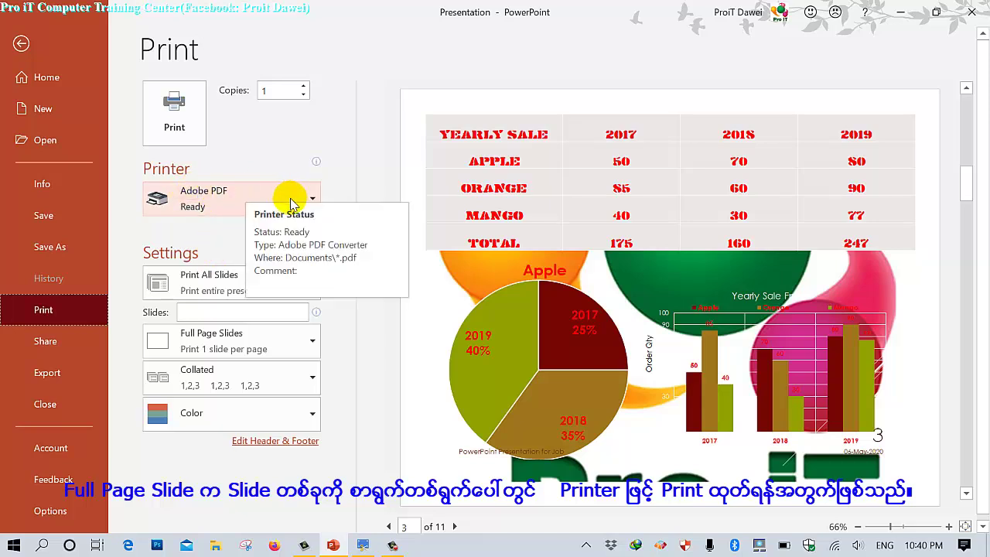
click(240, 192)
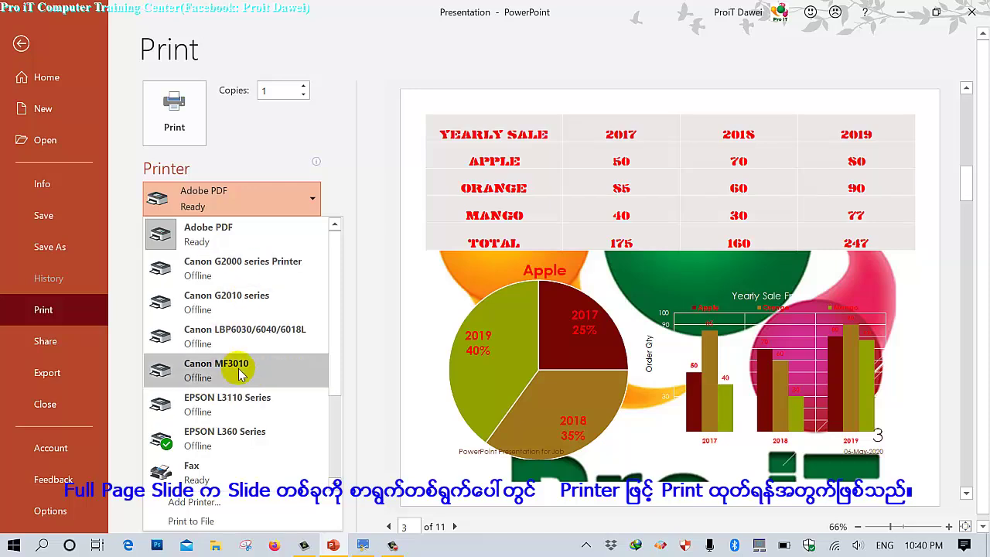
key(Escape)
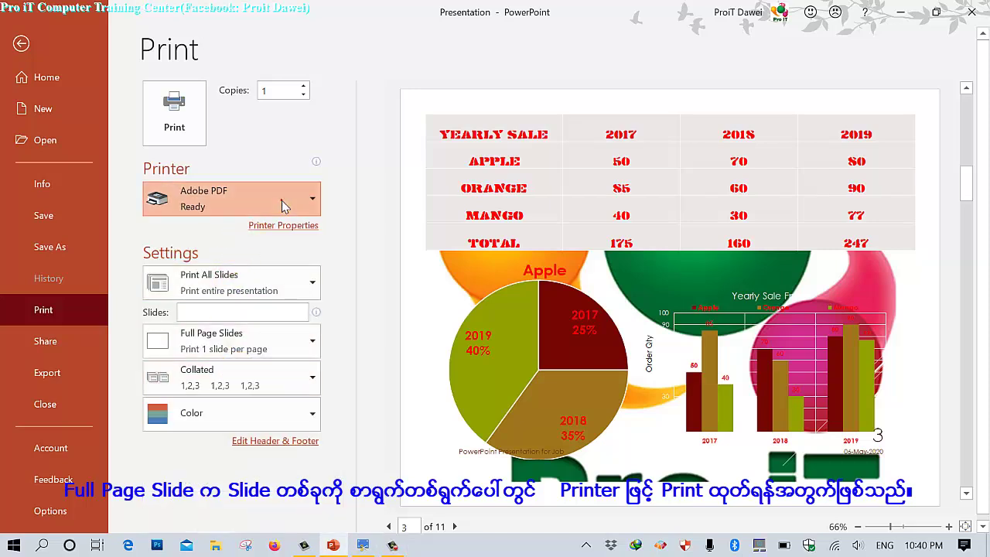
click(283, 206)
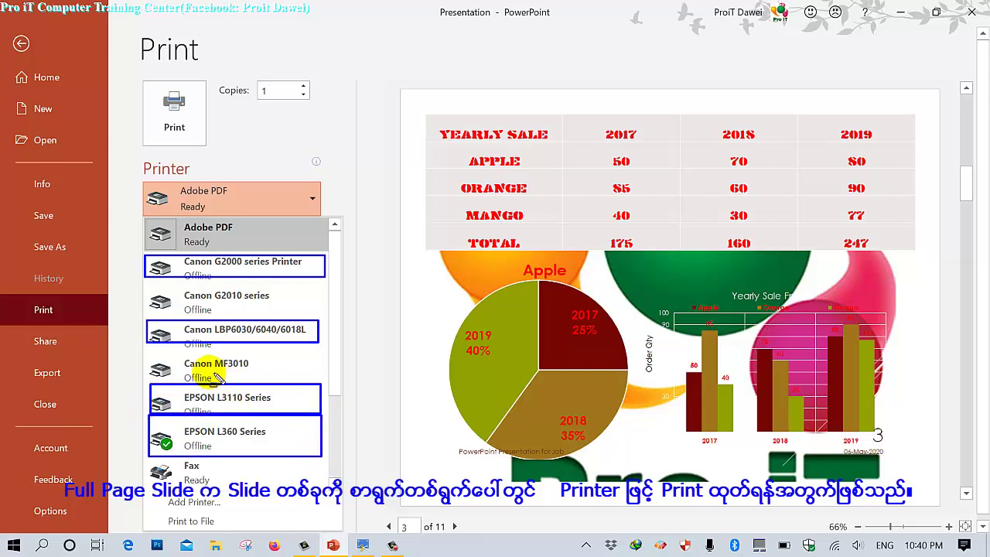
drag(153, 356, 325, 380)
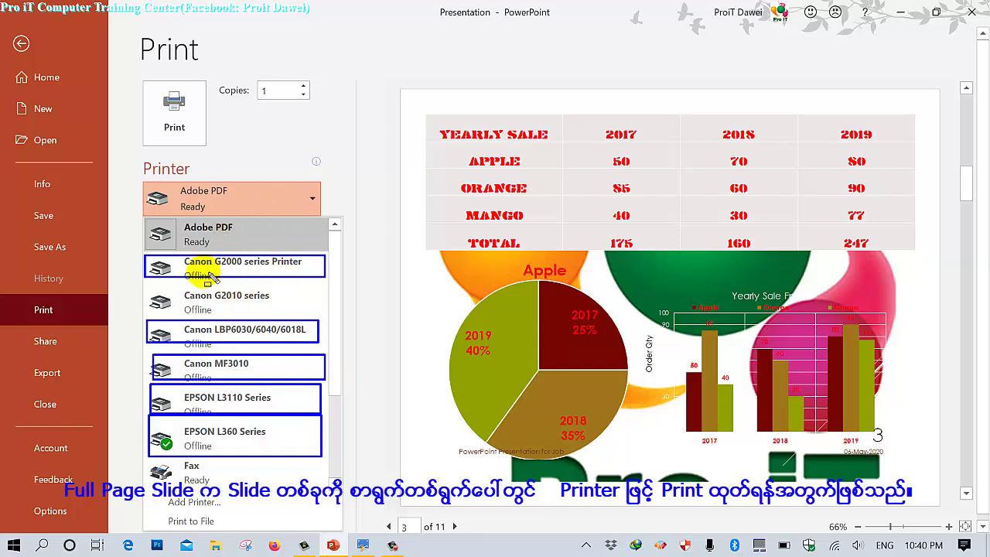
key(Escape)
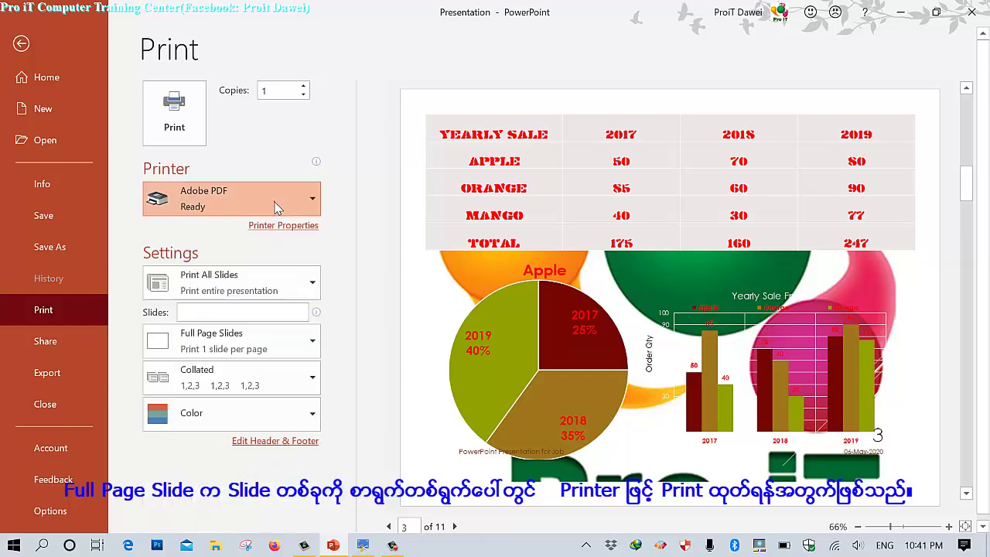
click(277, 208)
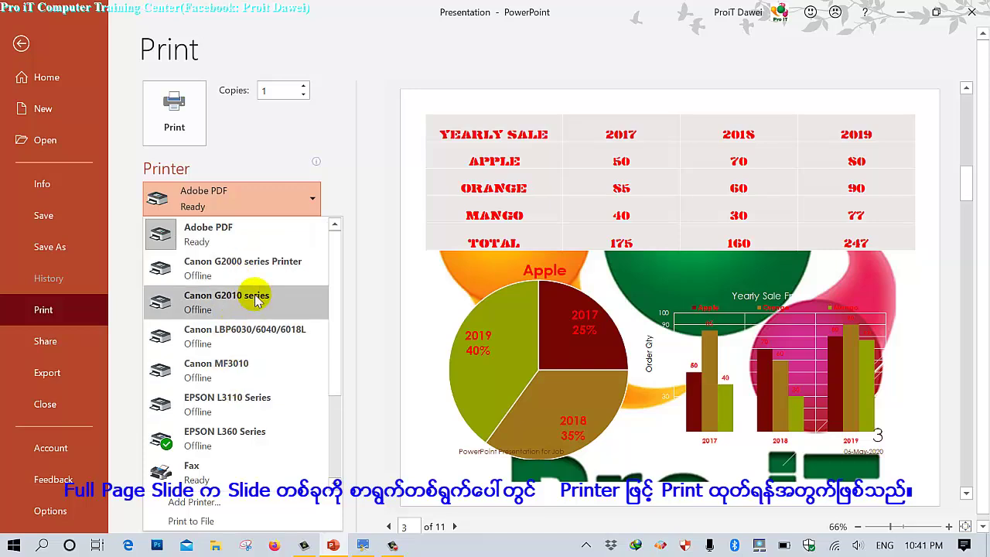
click(239, 443)
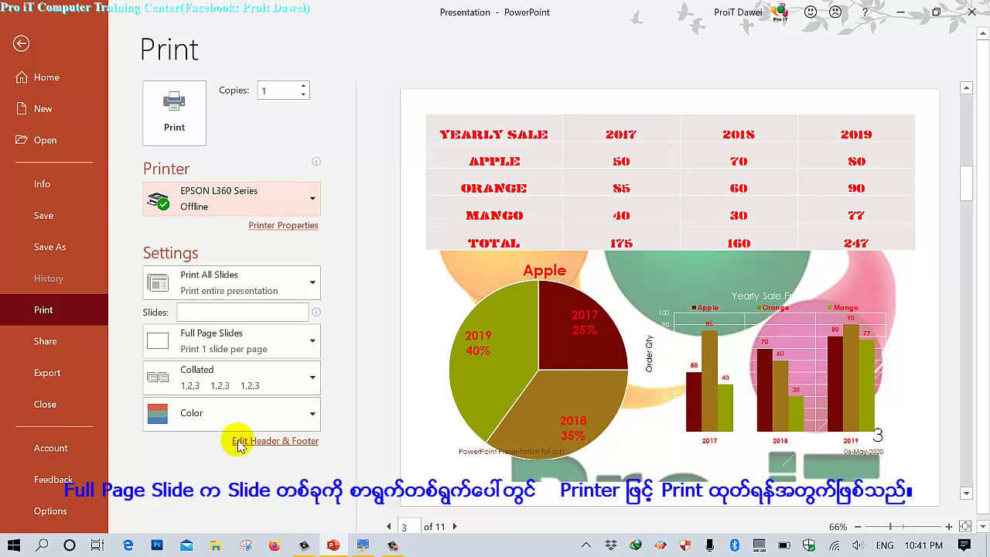
click(276, 226)
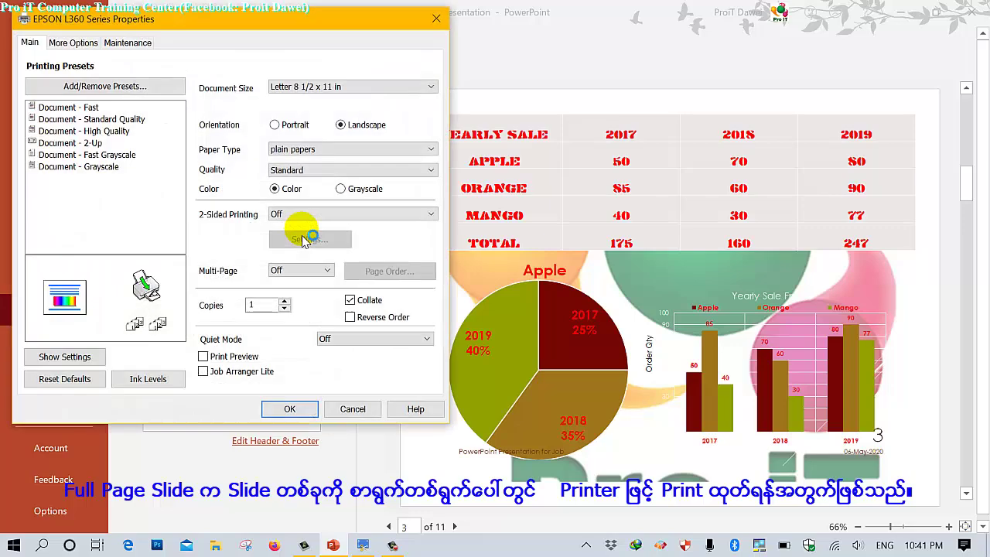
click(436, 18)
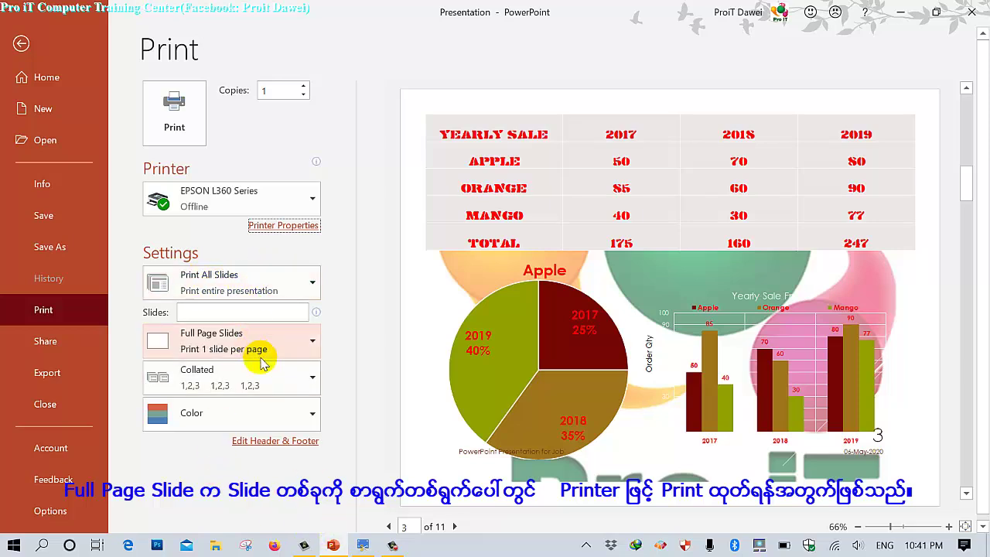
Back on the Print page, check the slide-range and layout option lists without changing them
click(361, 547)
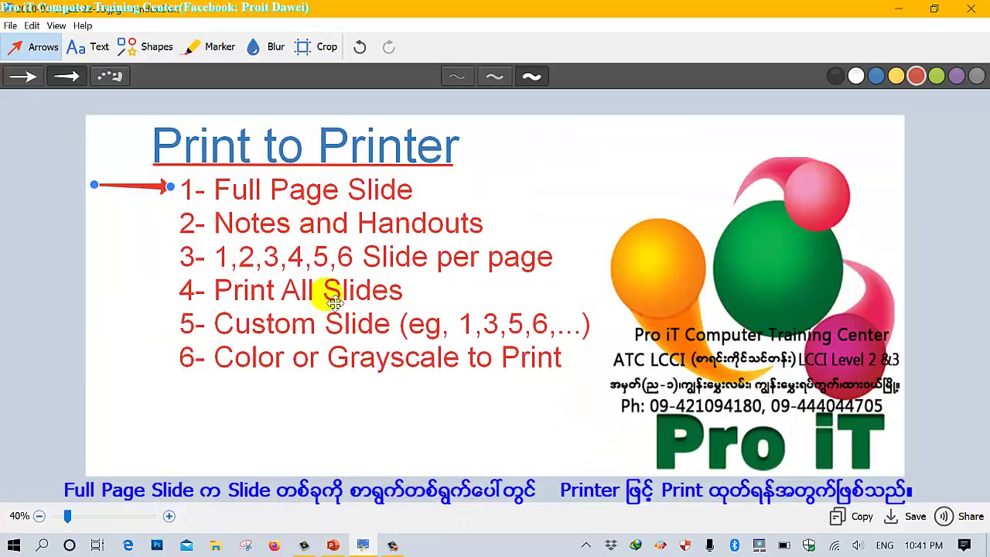
click(334, 546)
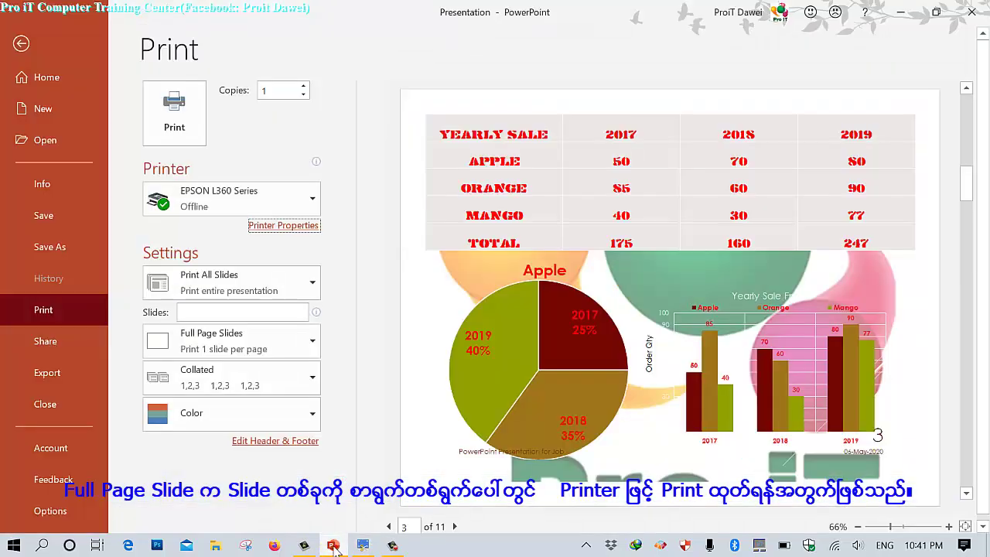
click(232, 284)
click(233, 284)
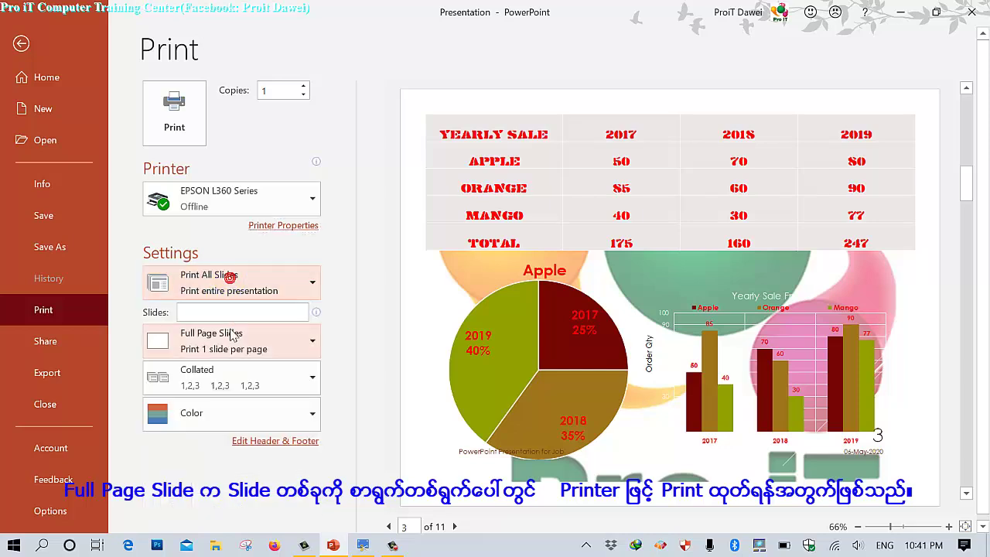
click(216, 342)
click(217, 343)
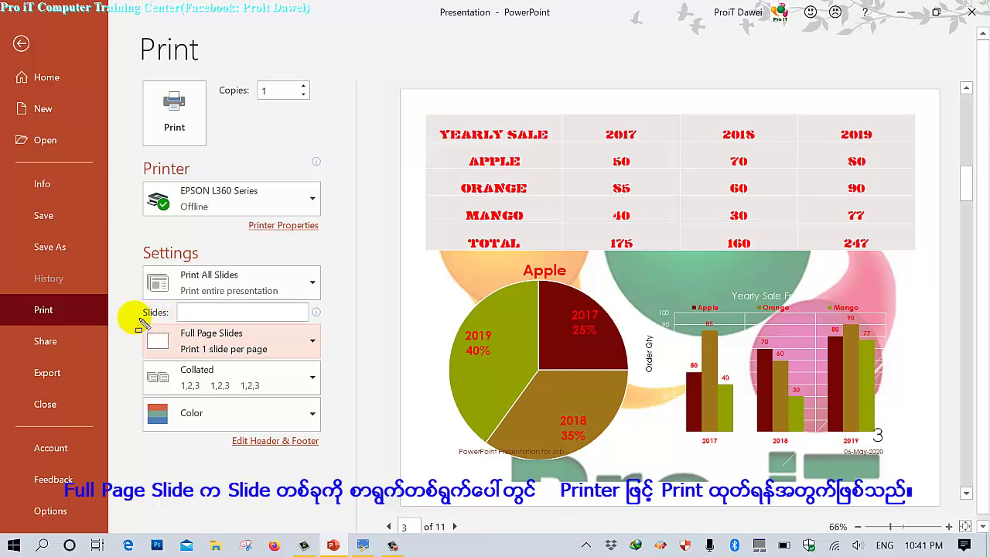
Highlight Full Page Slides and EPSON L360 Series, then bring up the EPSON printer properties
drag(135, 318, 334, 361)
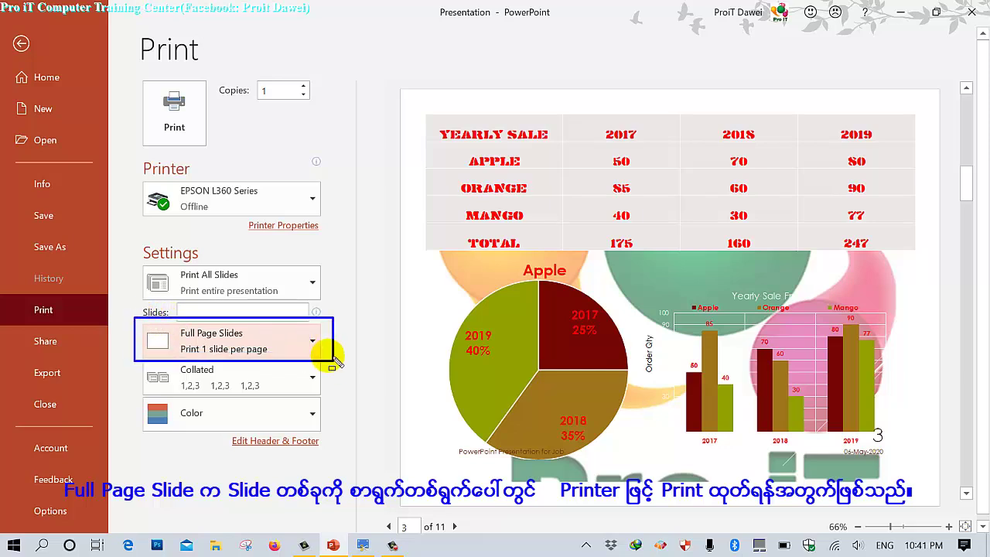
drag(133, 173, 322, 216)
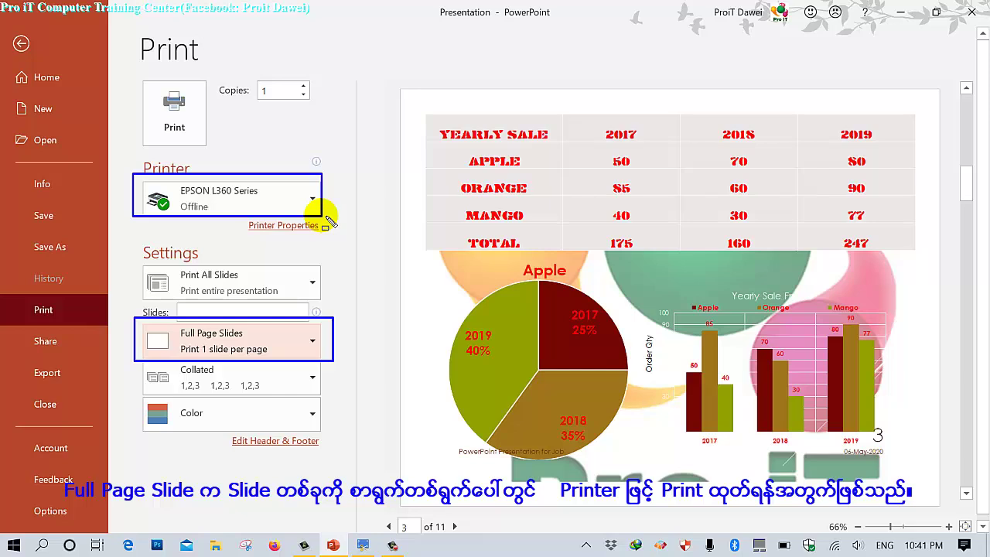
key(Escape)
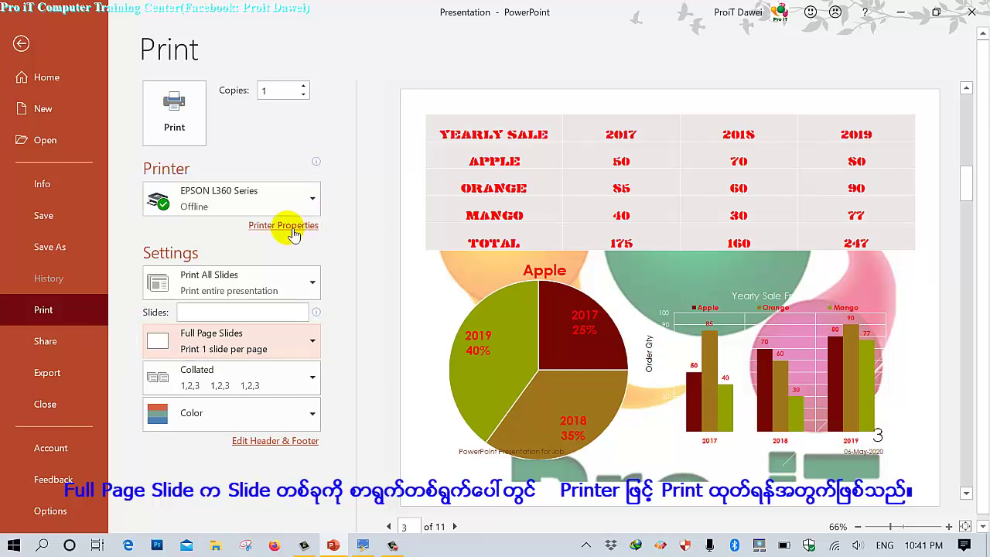
click(282, 228)
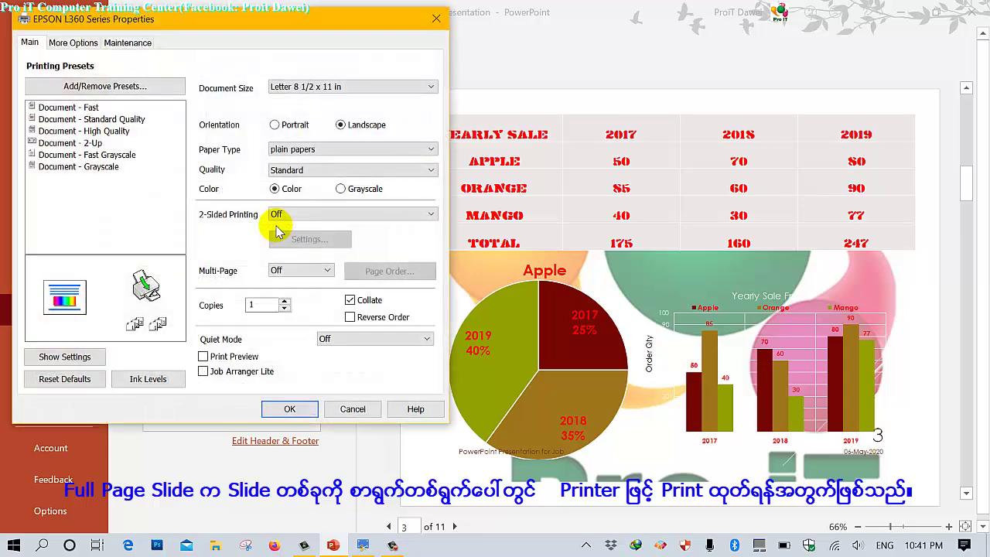
Set the EPSON document size to A4 210 x 297 mm and confirm with OK
click(298, 87)
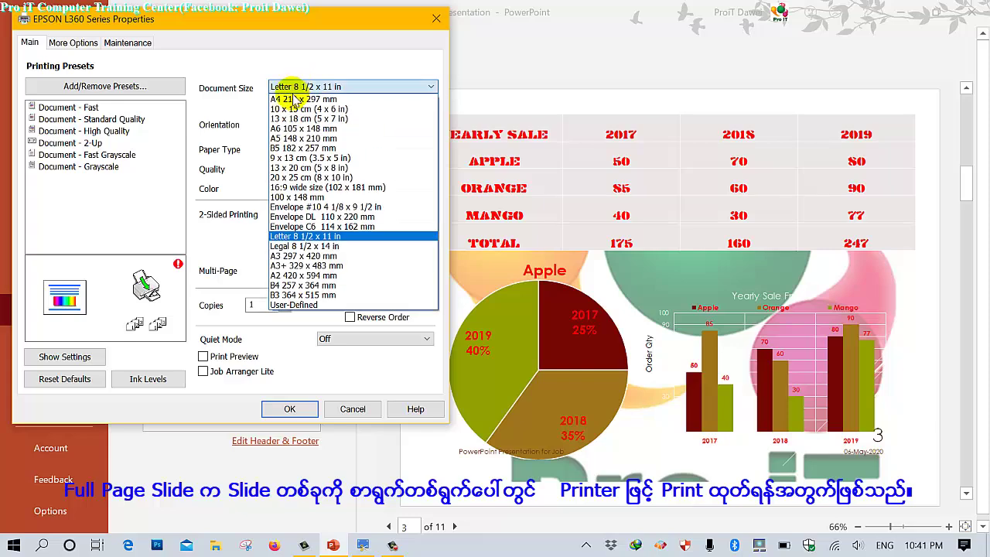
click(294, 100)
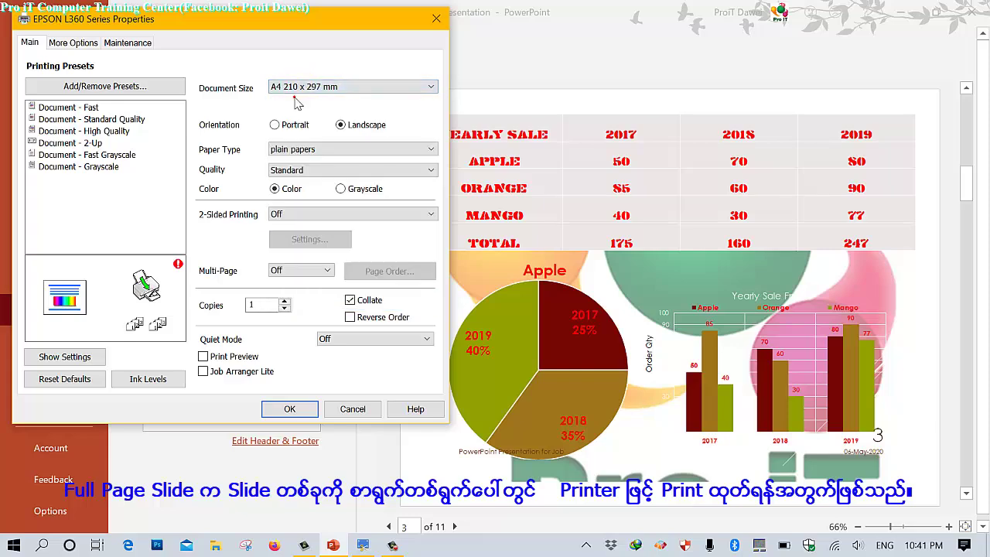
click(272, 414)
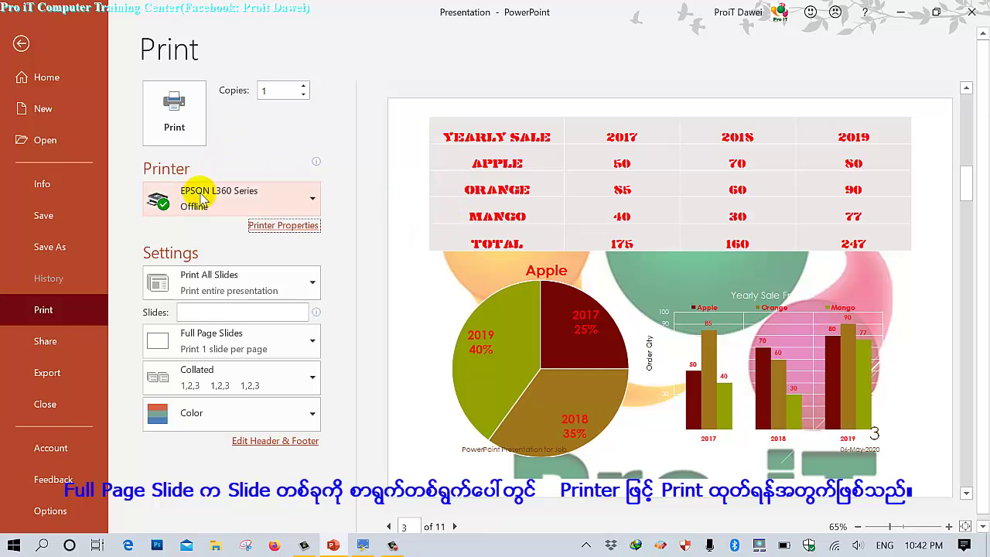
Highlight Adobe PDF in the printer list, then select it as the printer
click(294, 209)
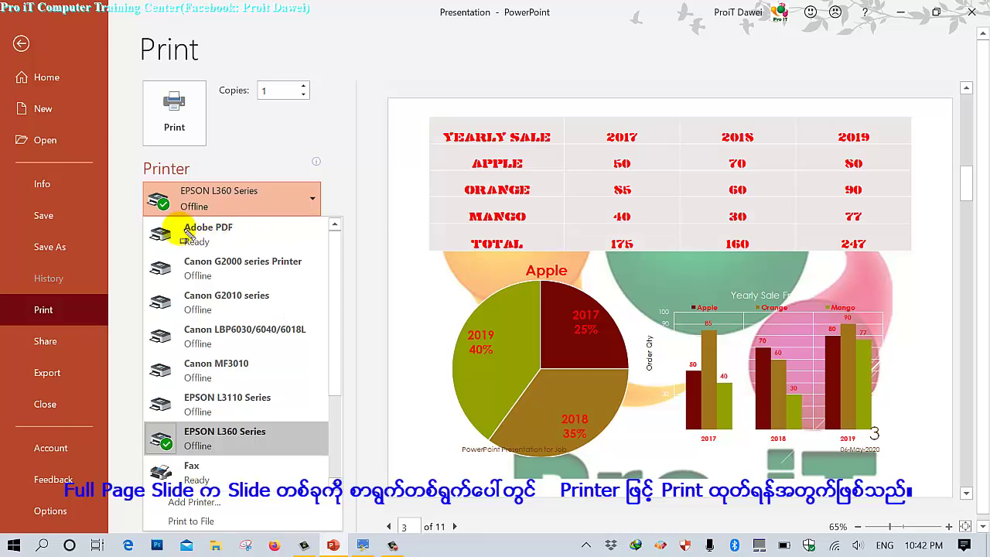
drag(145, 221, 332, 249)
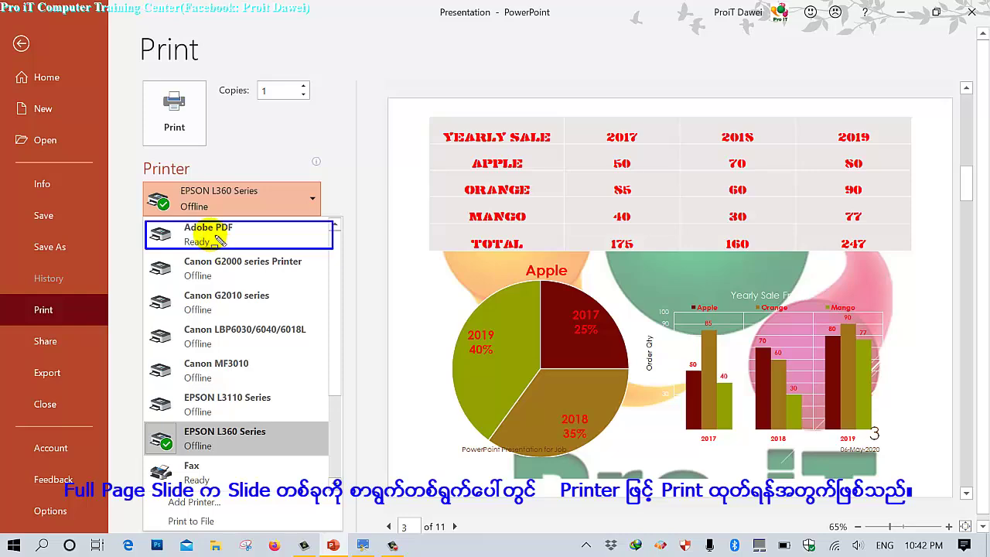
key(Escape)
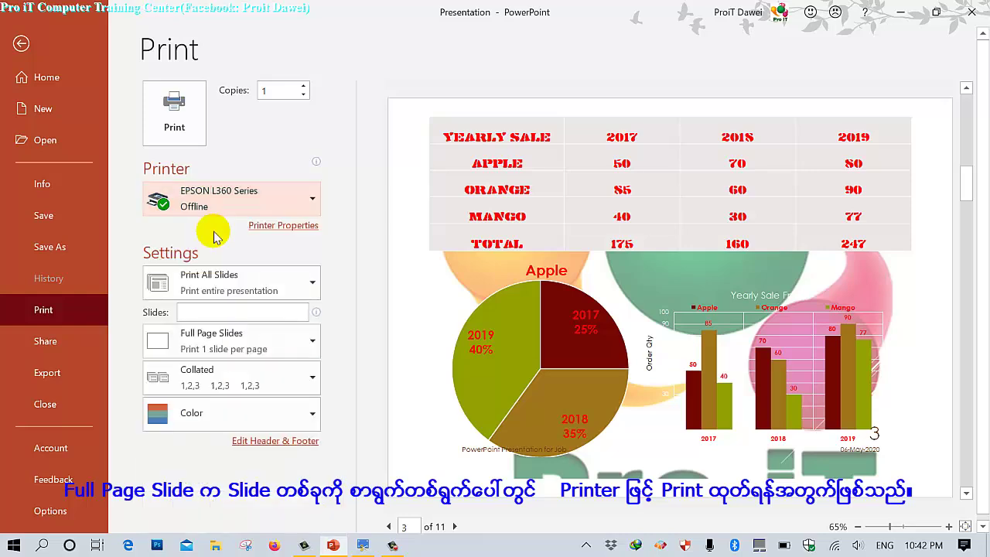
click(222, 209)
click(222, 212)
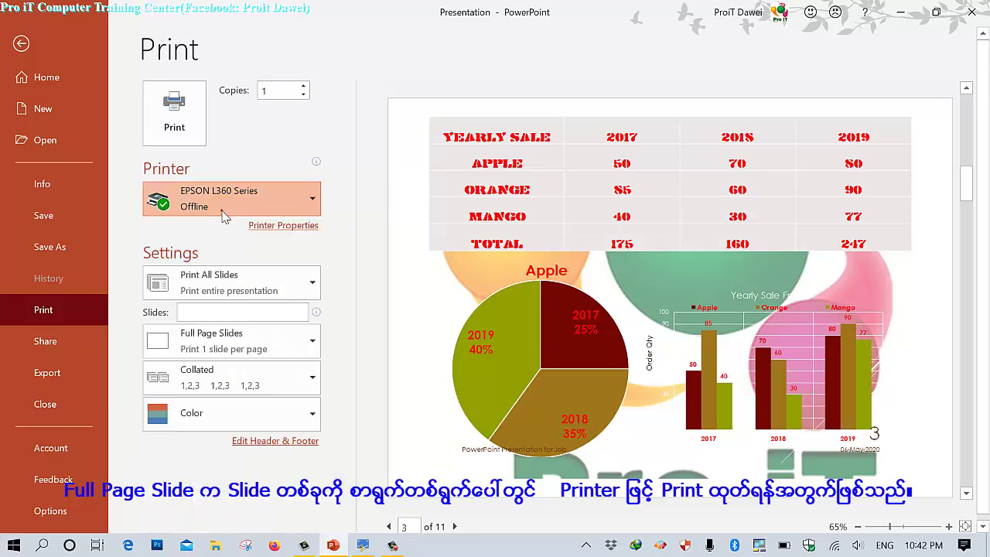
click(220, 214)
click(220, 215)
click(220, 215)
click(218, 228)
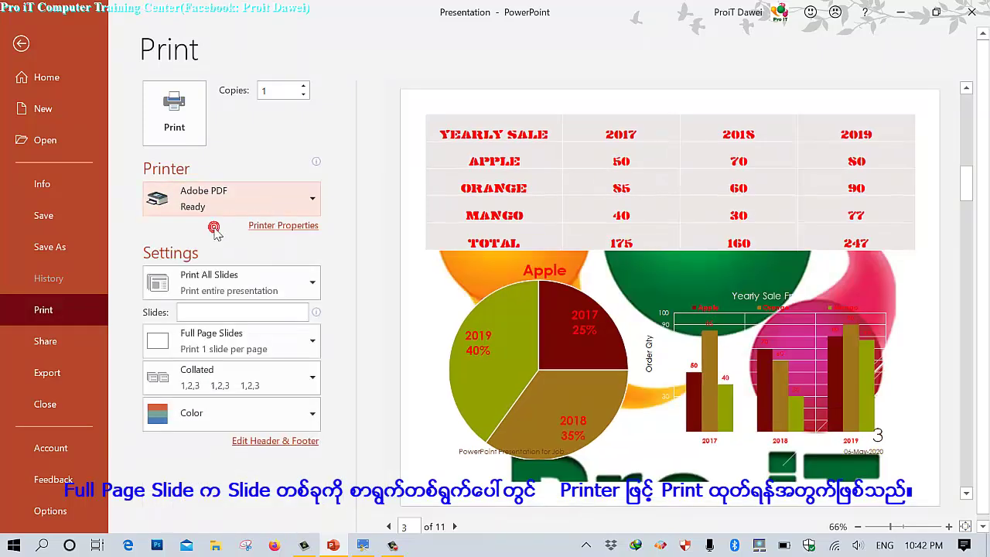
Bring up the Adobe PDF printer properties and look through its paper and layout tabs
click(290, 230)
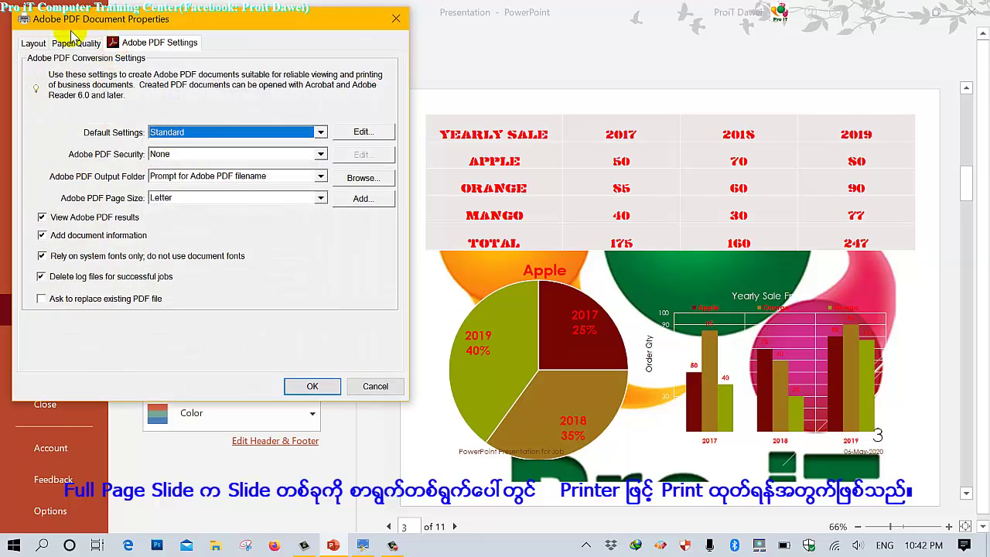
click(82, 44)
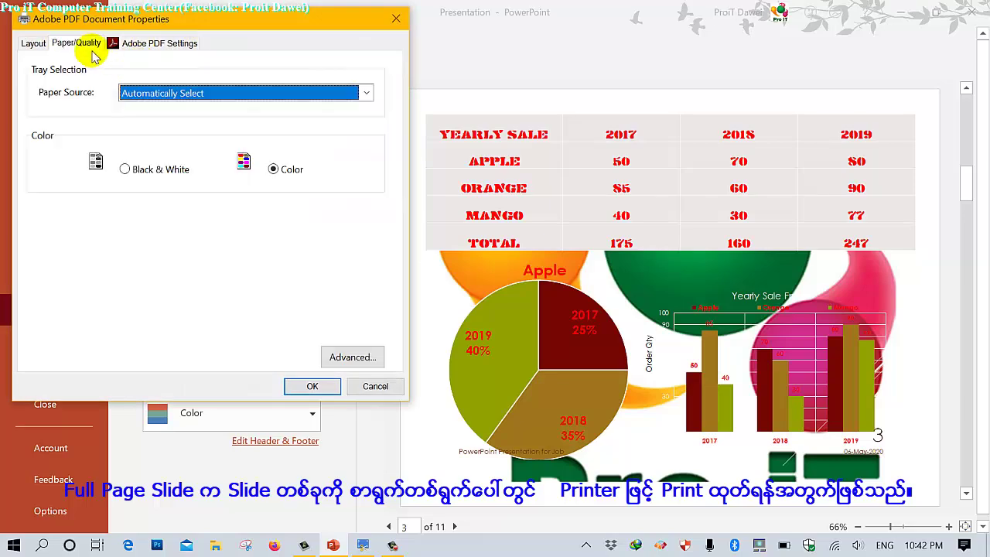
click(35, 44)
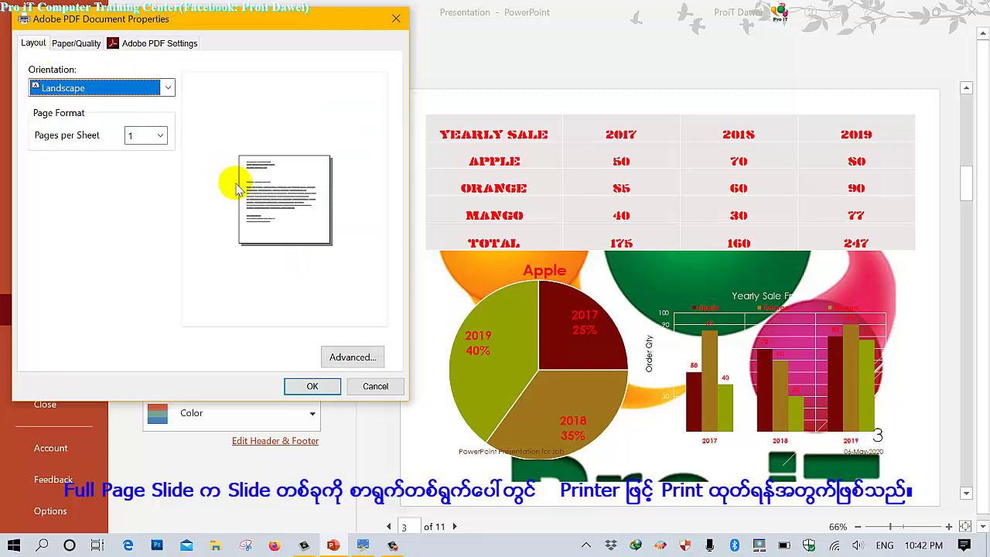
click(80, 44)
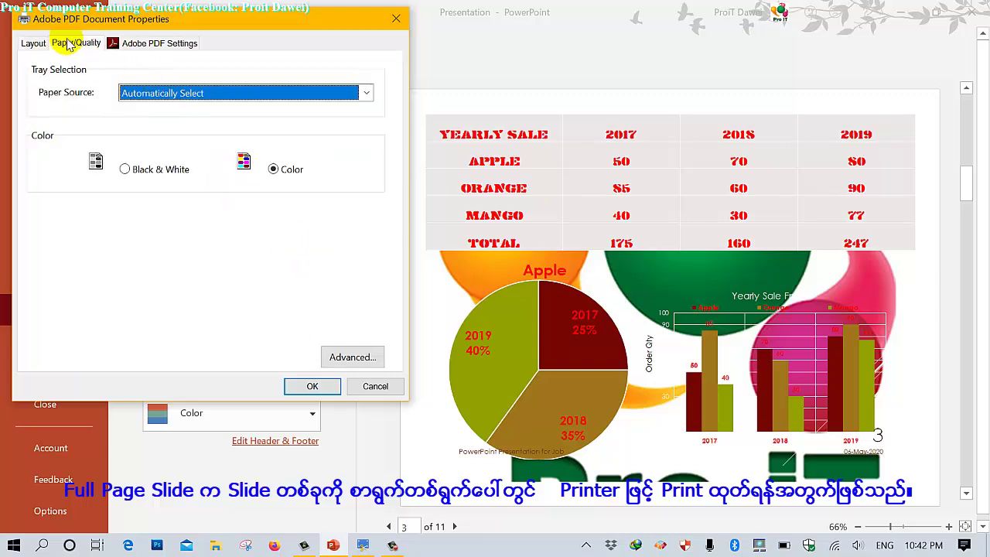
click(41, 46)
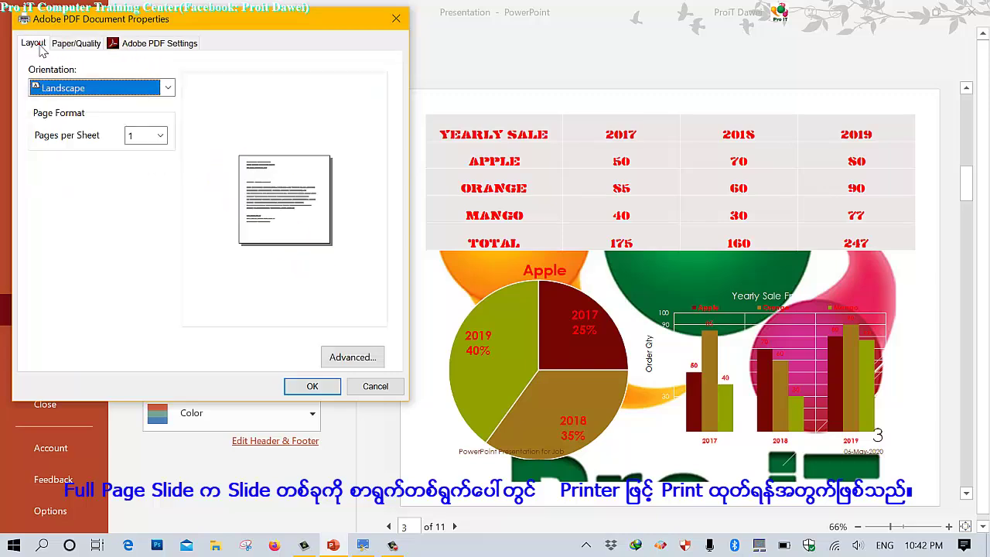
Set the Adobe PDF advanced paper size to A4 and confirm both dialogs
click(355, 355)
click(188, 129)
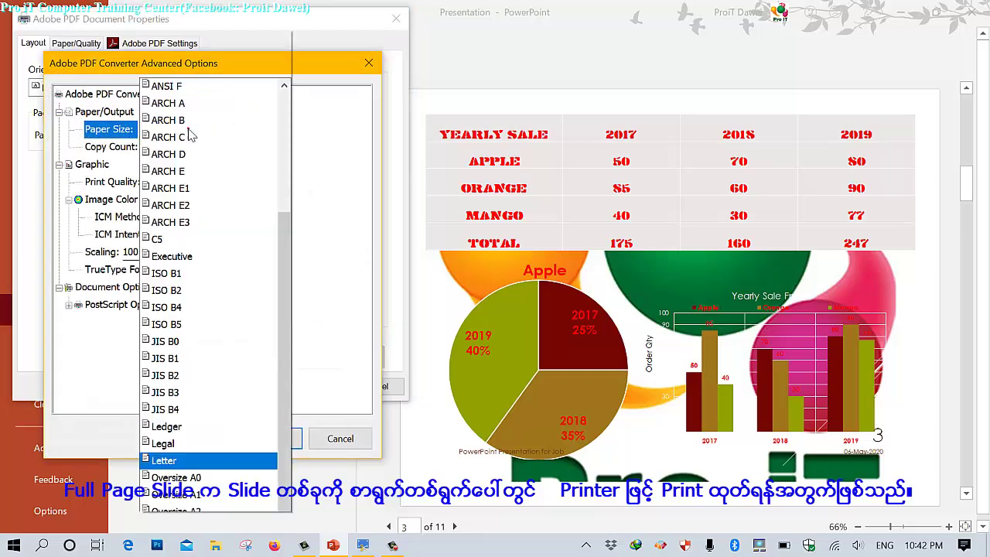
drag(283, 255, 266, 62)
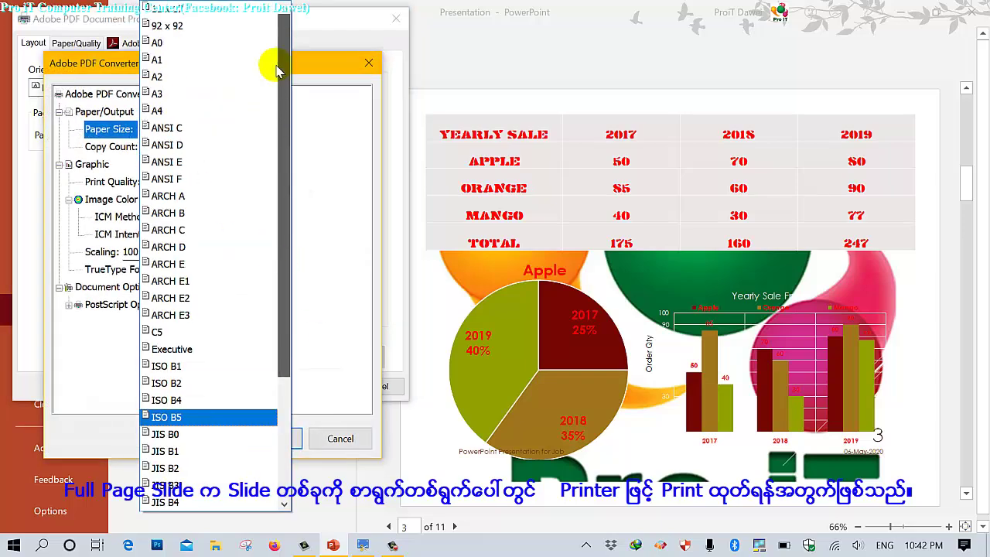
click(168, 114)
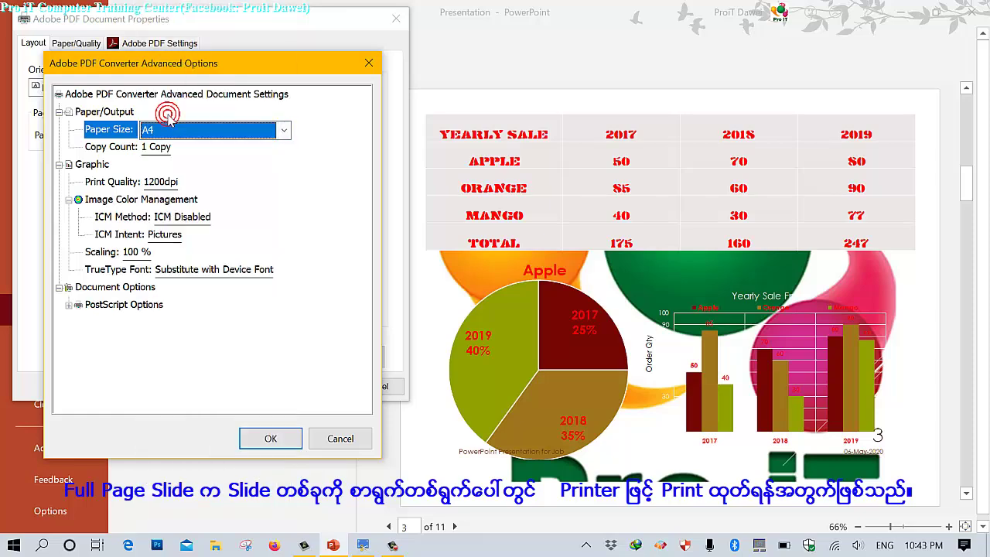
click(267, 438)
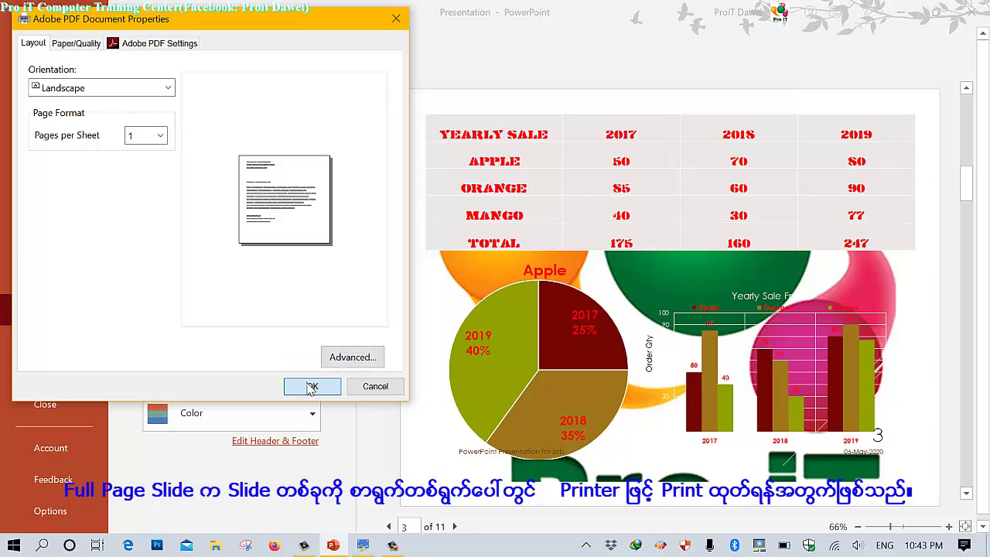
click(311, 386)
Print to PDF and browse the save location to D:\Video Record
click(174, 107)
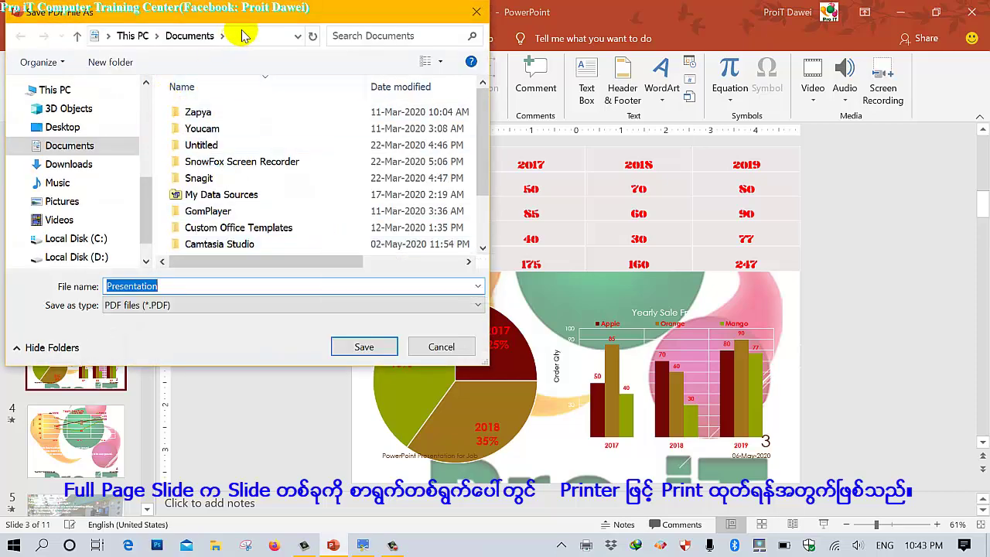
drag(255, 14, 445, 59)
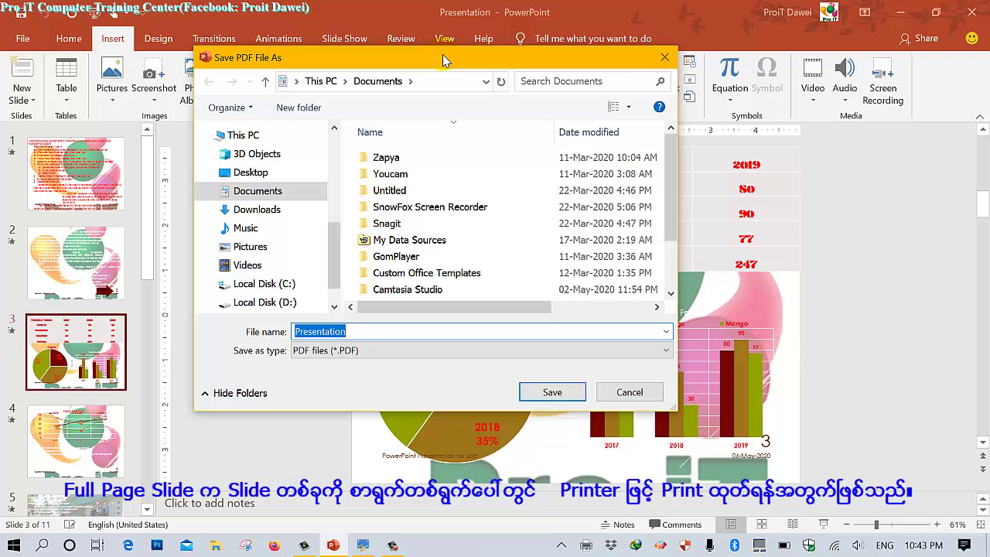
scroll(337, 254, down, 1)
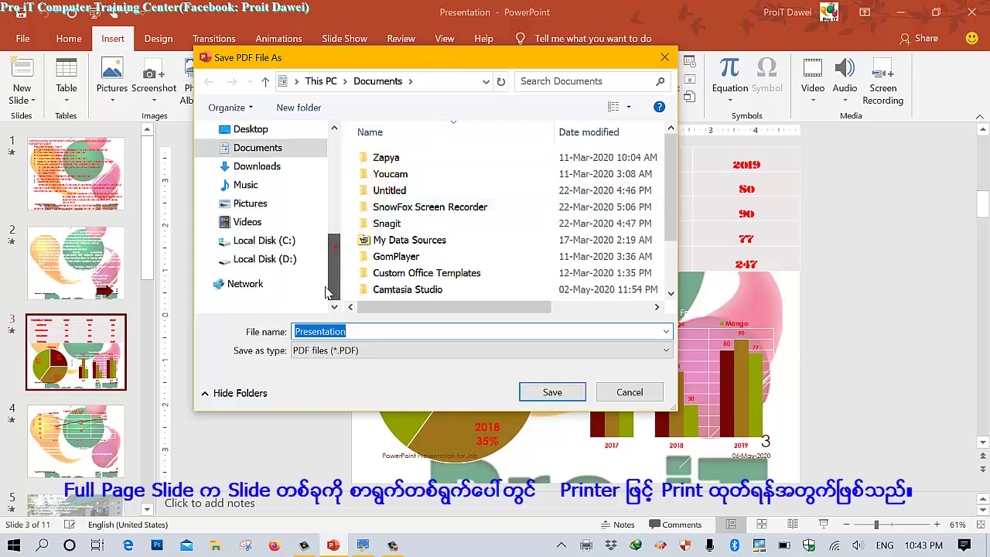
click(273, 259)
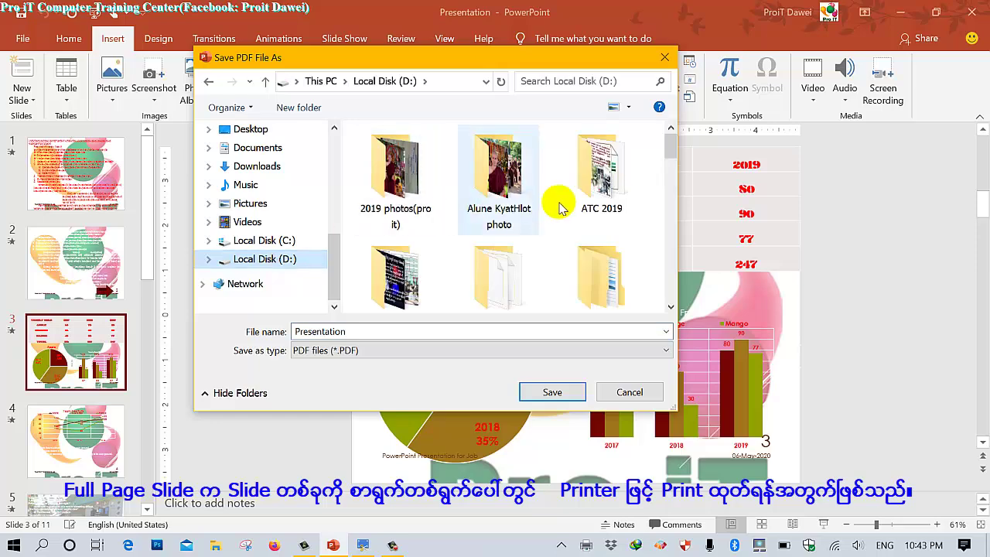
drag(664, 147, 673, 193)
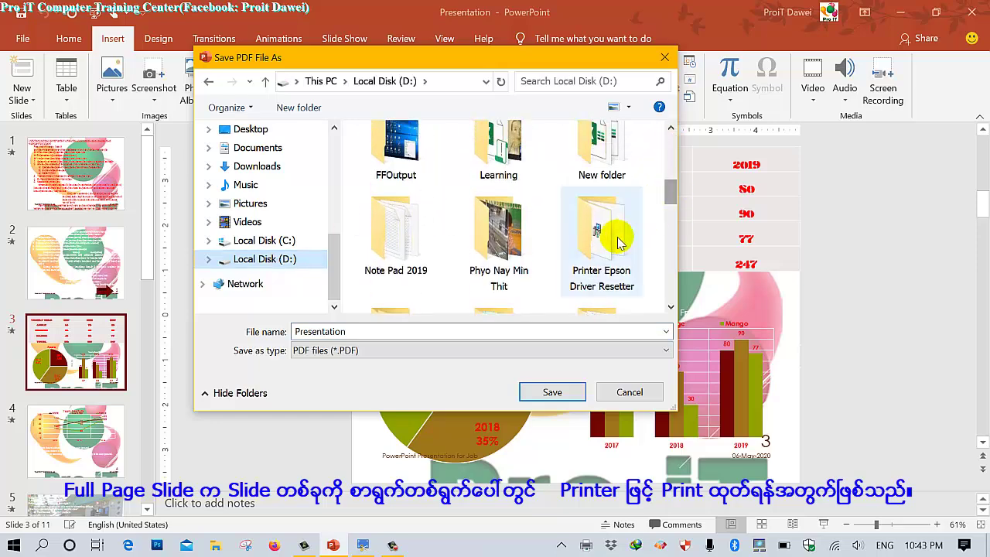
click(619, 232)
scroll(623, 232, down, 3)
click(580, 182)
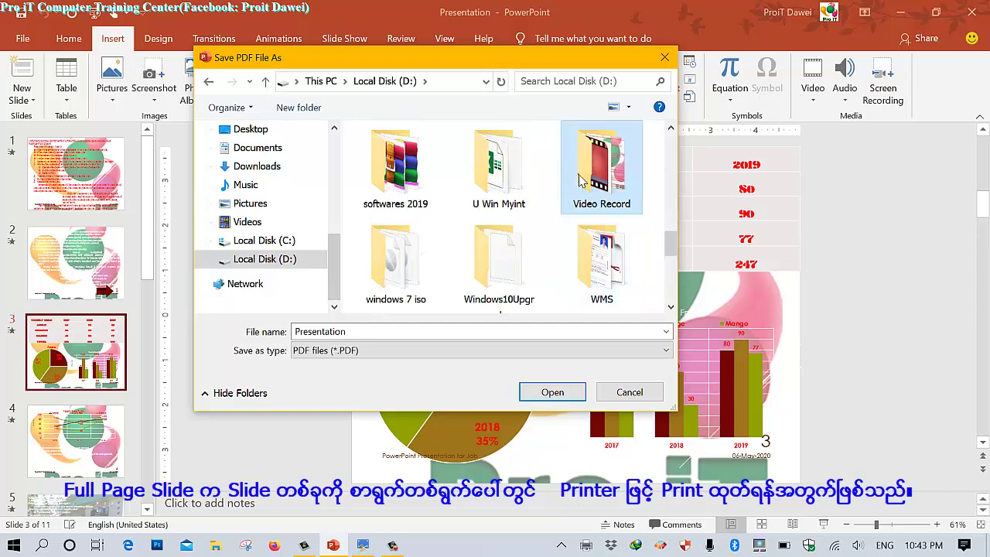
double_click(580, 181)
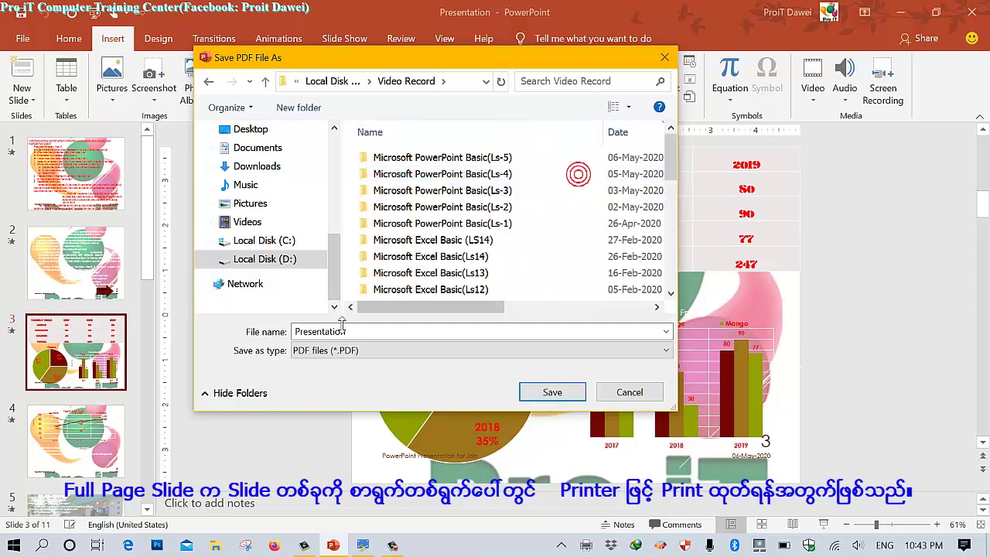
Rename the PDF to Presentation-1 and save it
double_click(374, 337)
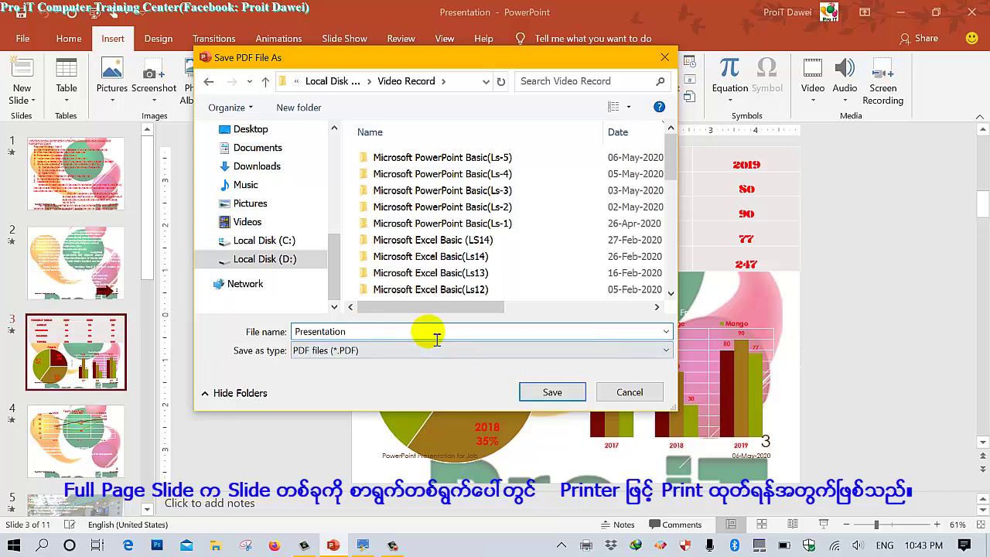
text(1)
click(349, 332)
text(-1)
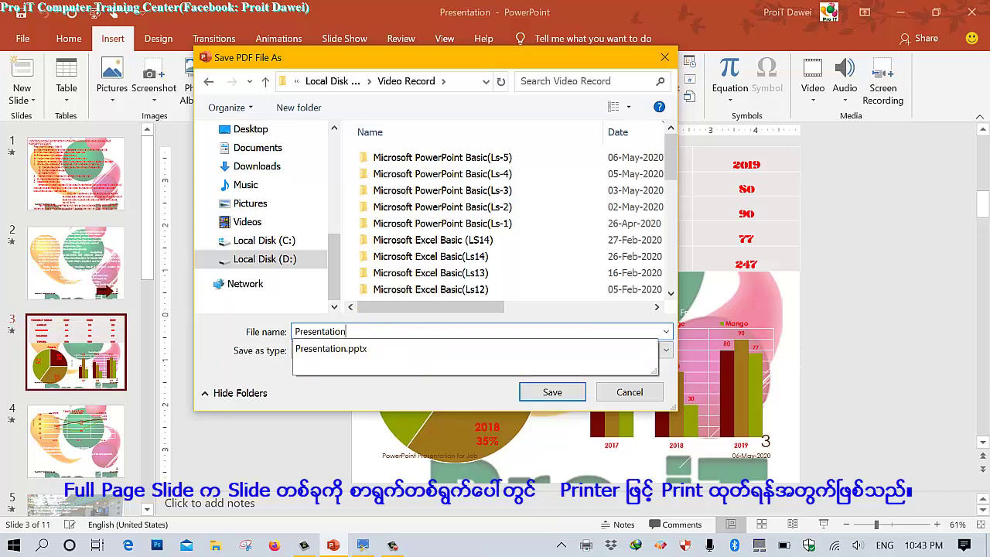
key(Tab)
click(549, 392)
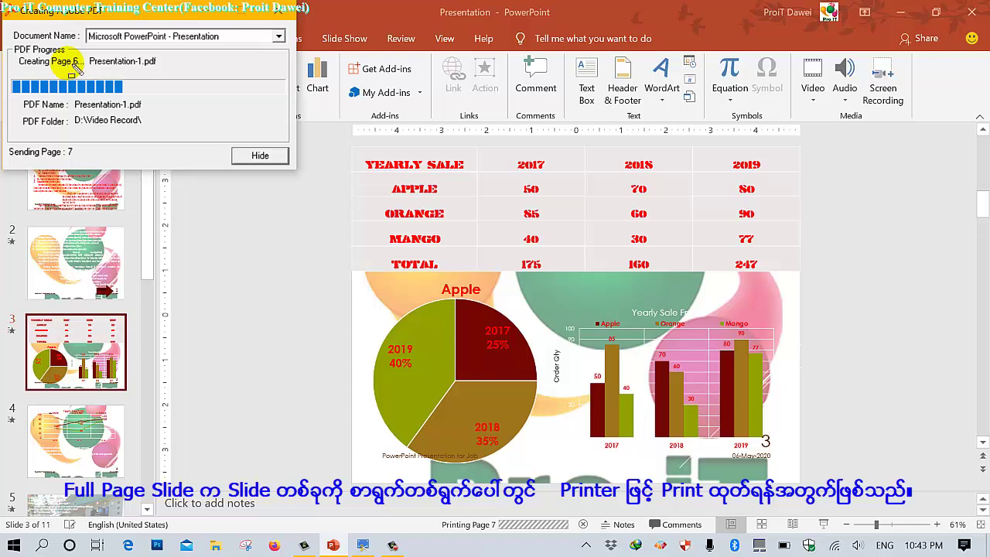
Highlight the page-creation status and drag the Creating Adobe PDF window out of the way
drag(10, 53, 151, 71)
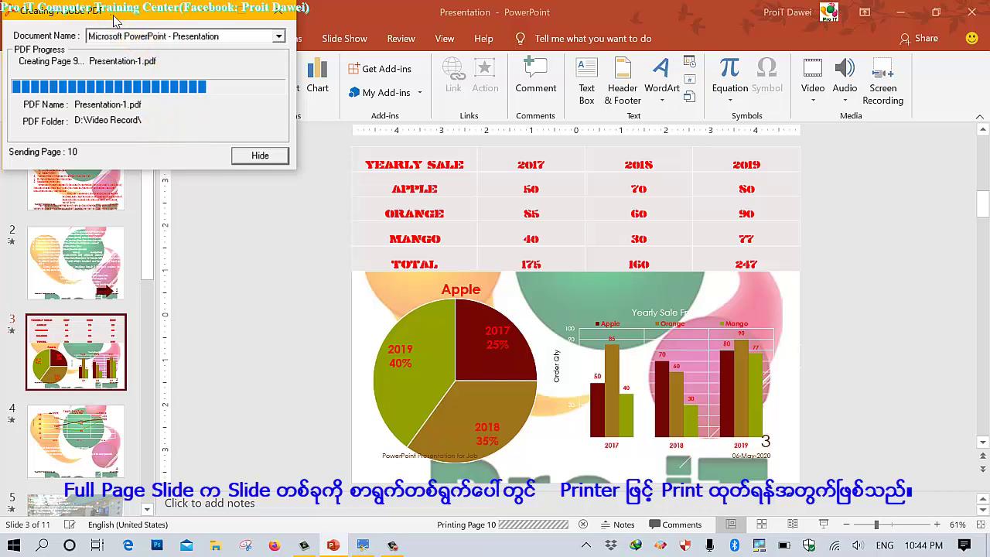
drag(104, 11, 221, 40)
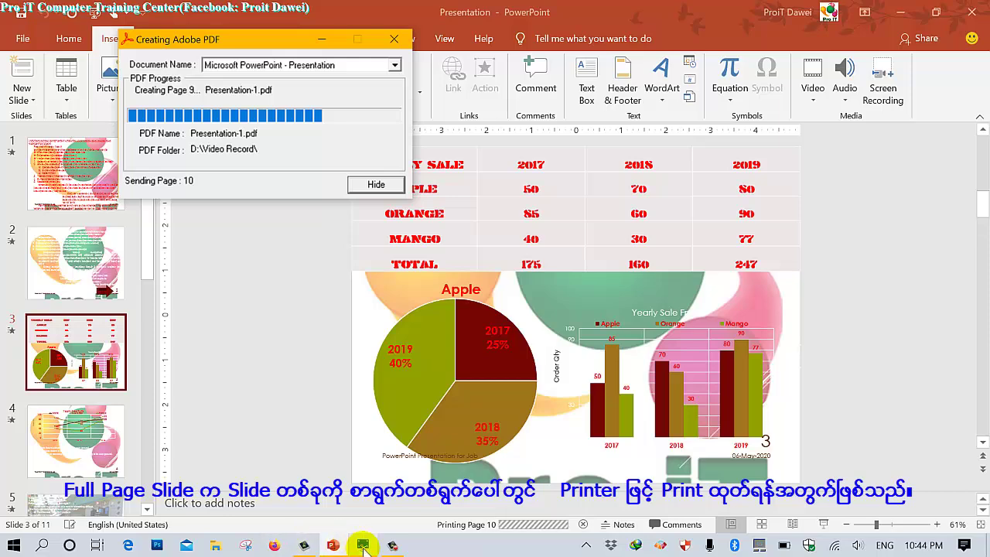
mouse_move(362, 544)
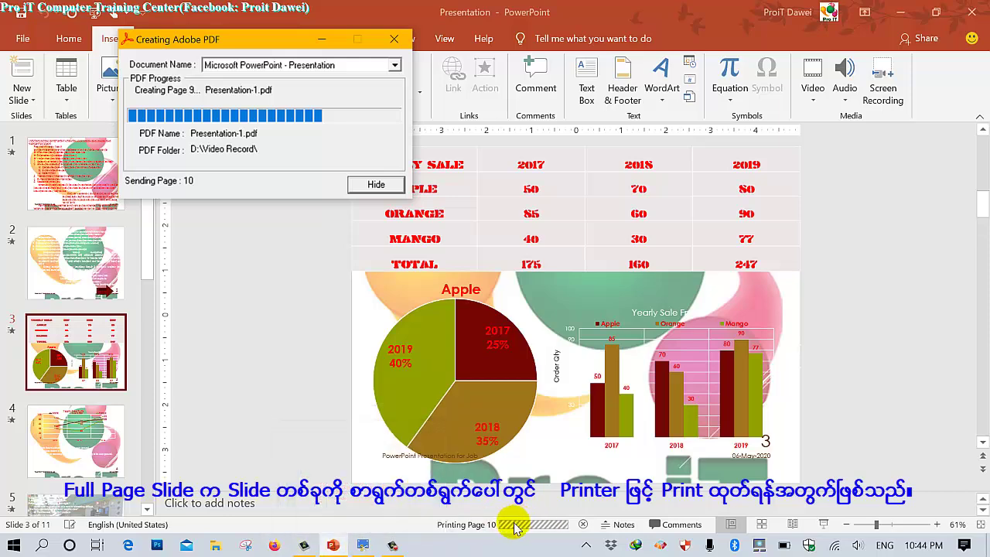
drag(199, 48, 316, 58)
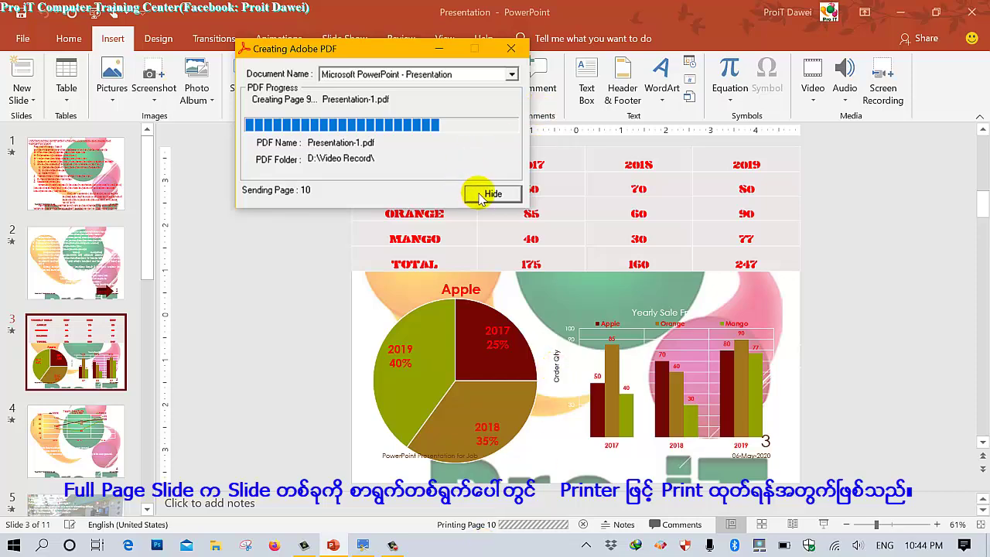
Select slide 1 and move the PDF progress window to the right
mouse_move(332, 547)
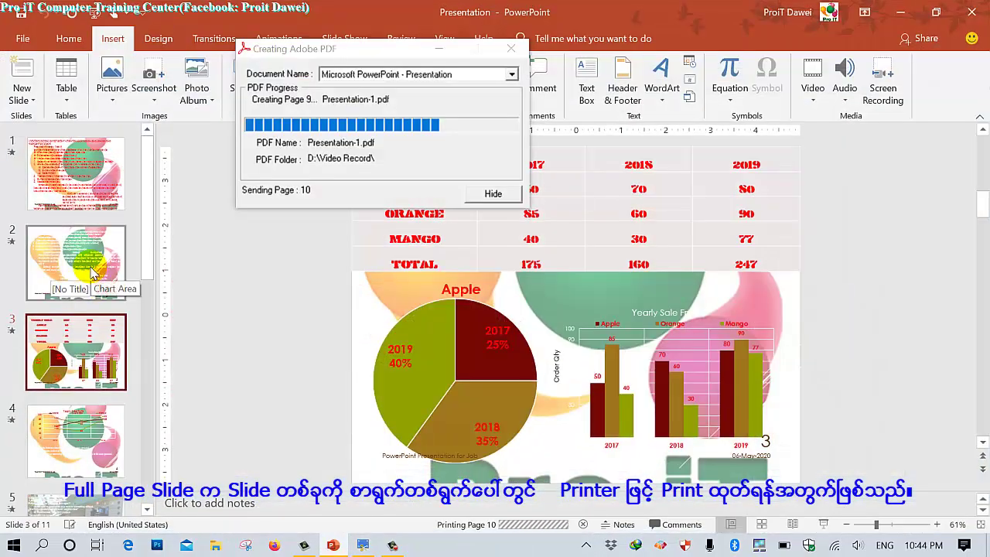
click(91, 272)
click(80, 198)
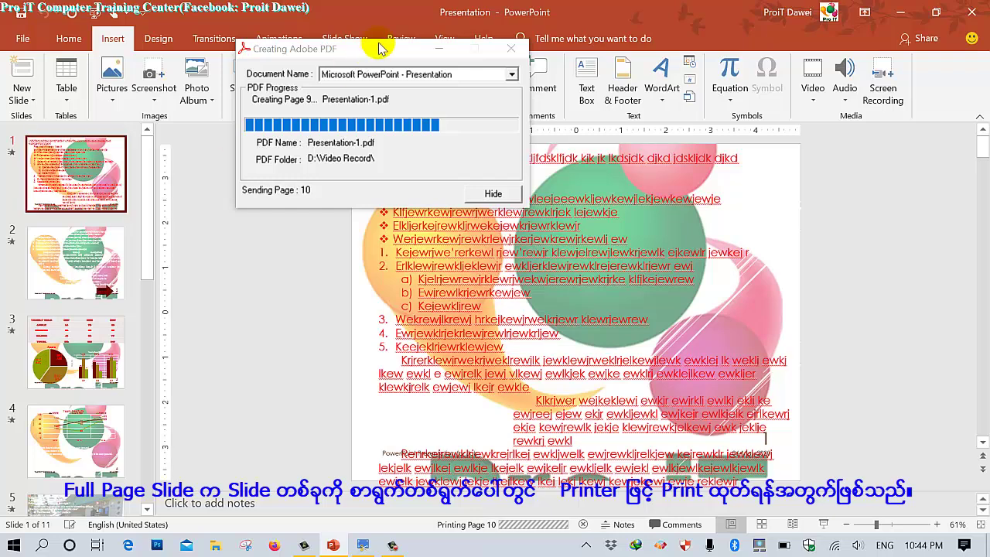
click(379, 48)
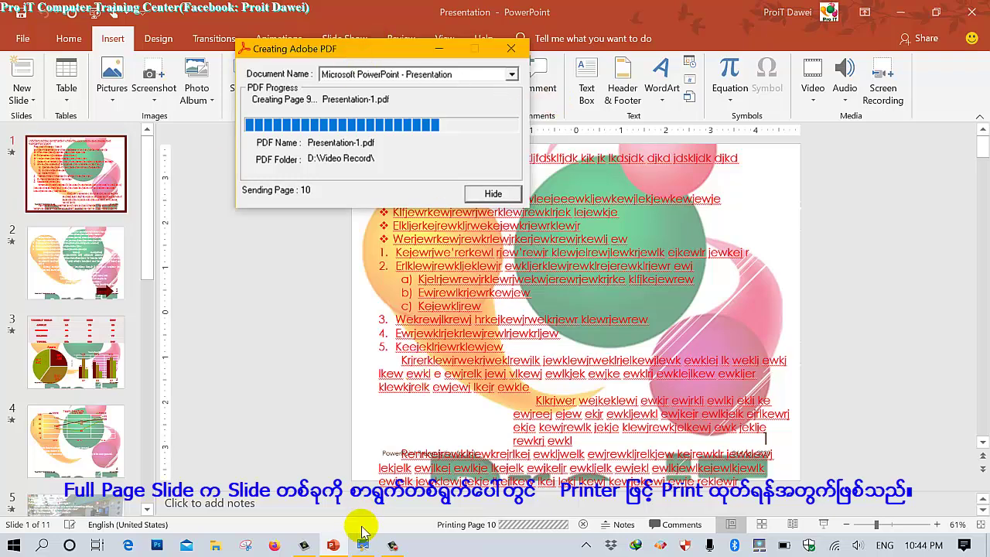
mouse_move(333, 546)
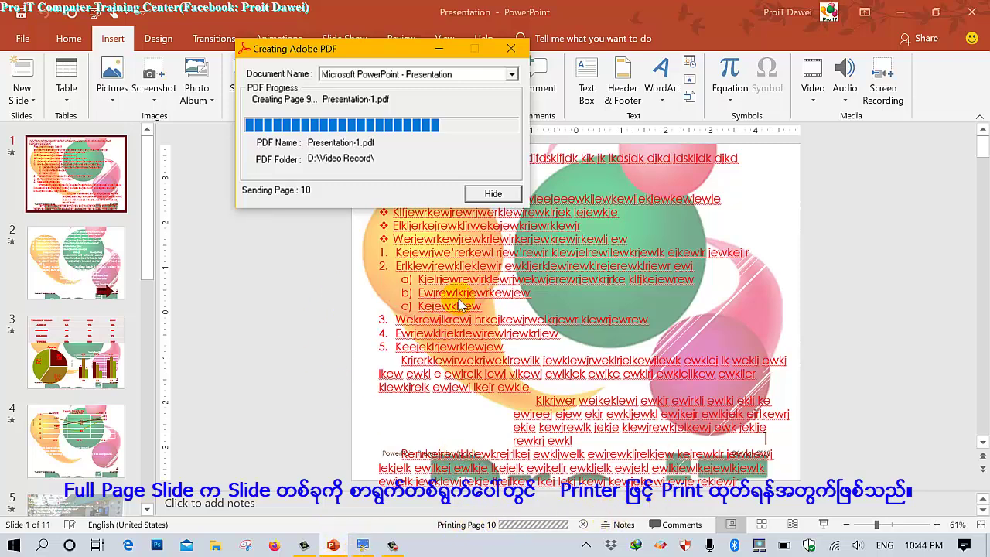
drag(283, 56, 563, 159)
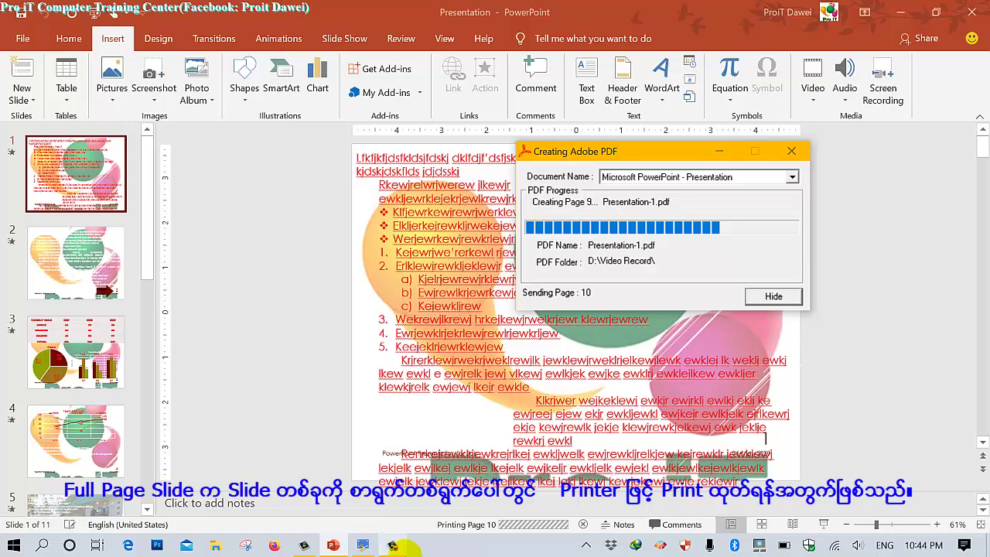
Draw a red arrow at '2- Notes and Handouts' in the annotated screenshot, then return to PowerPoint
click(363, 546)
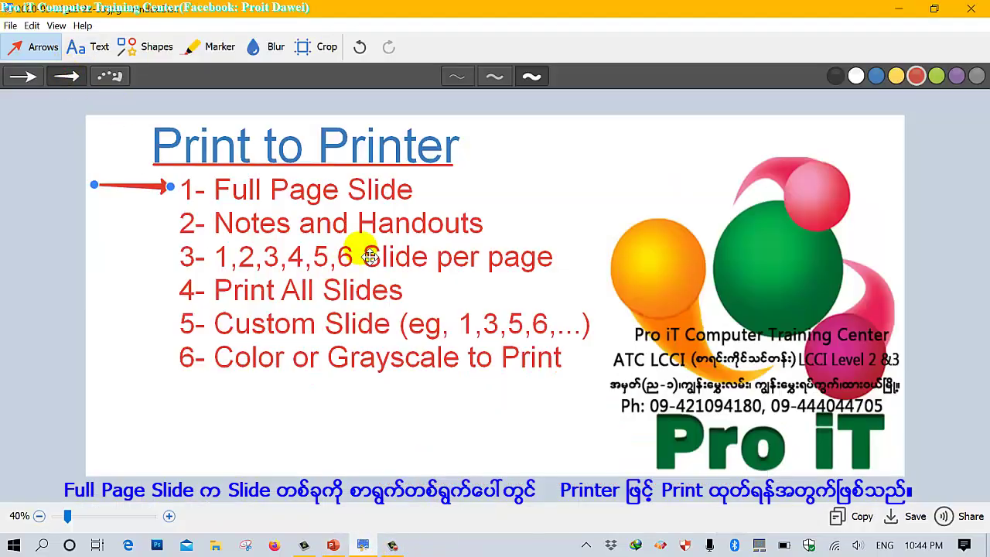
mouse_move(96, 219)
mouse_down()
mouse_move(143, 230)
mouse_move(165, 223)
mouse_up()
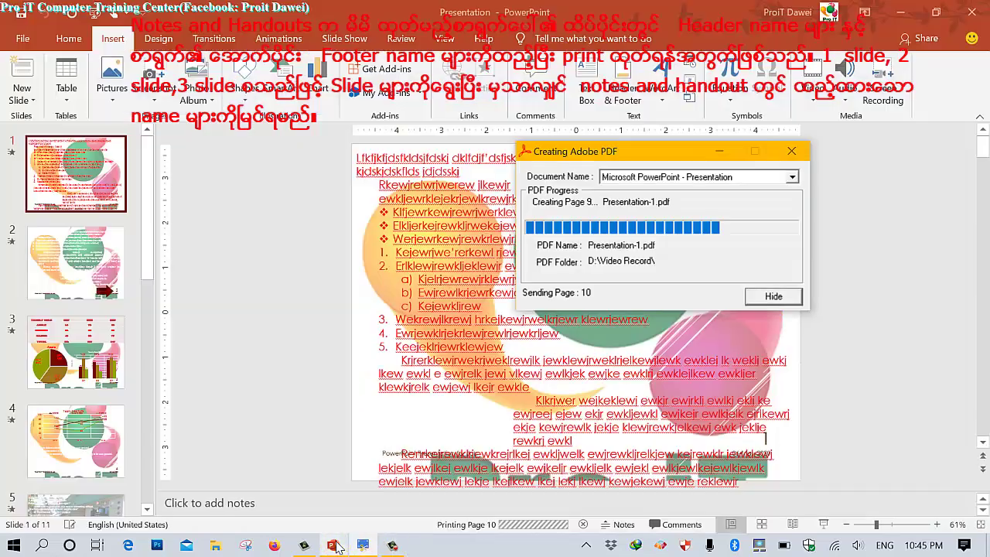
click(332, 545)
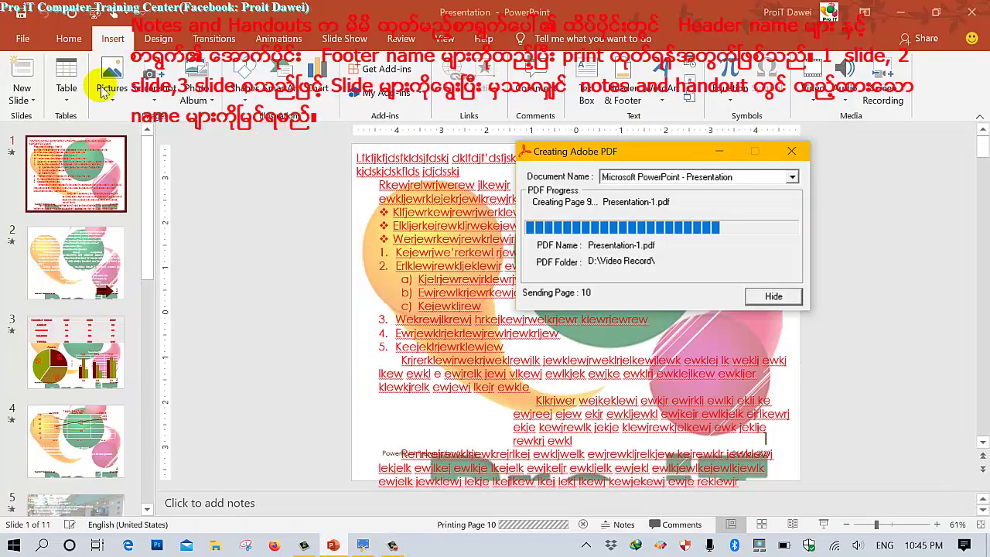
Open the Print page in the File backstage, moving the PDF progress window out of the way
click(10, 47)
click(11, 46)
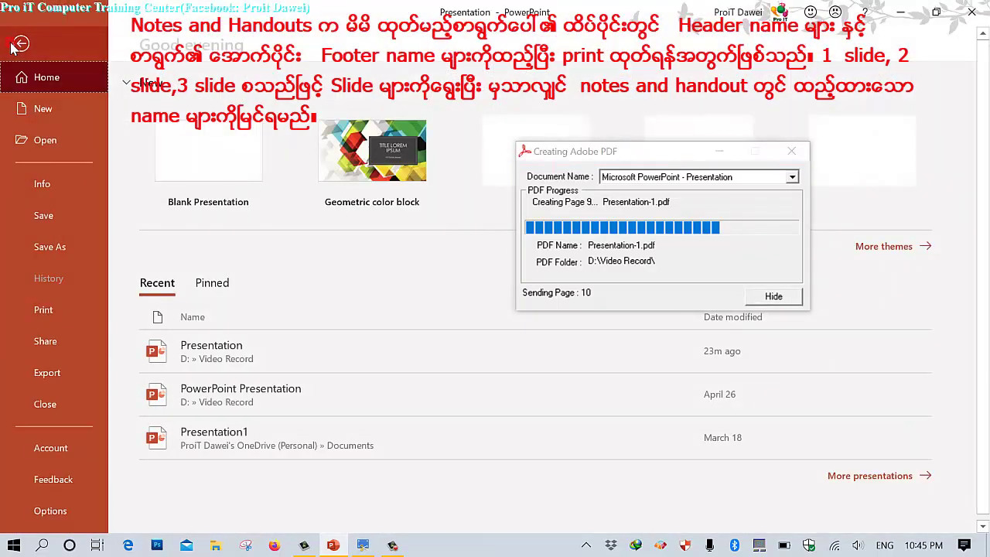
drag(556, 154, 785, 299)
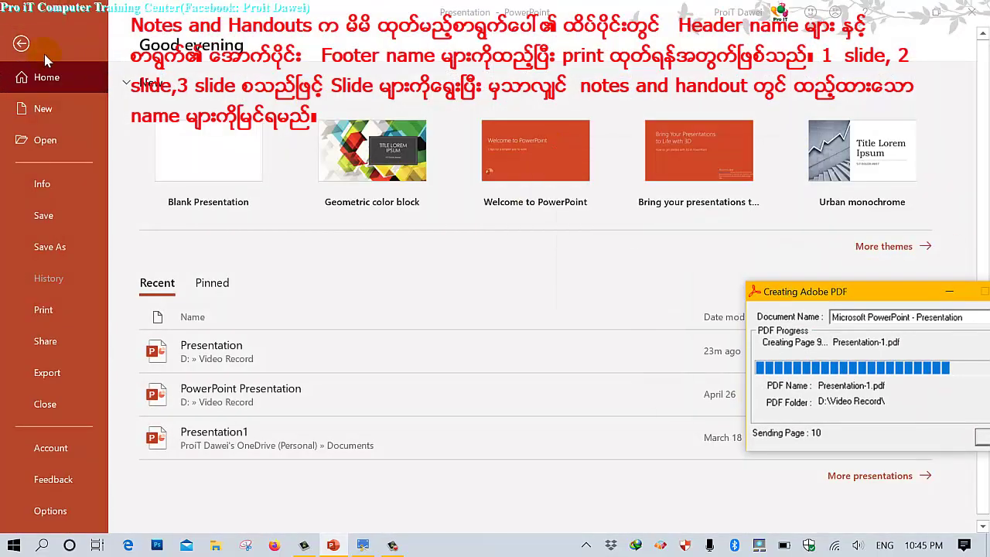
click(21, 43)
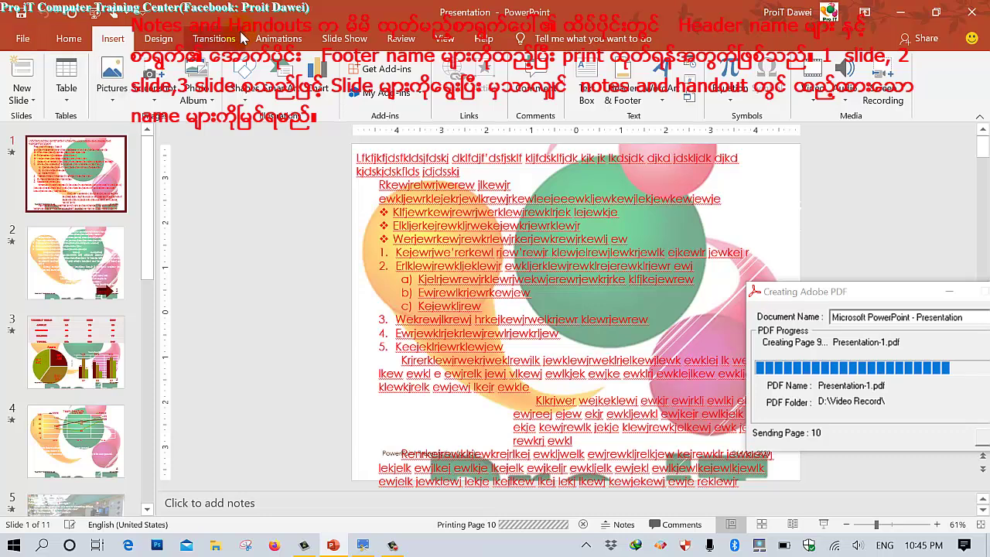
click(24, 41)
click(46, 309)
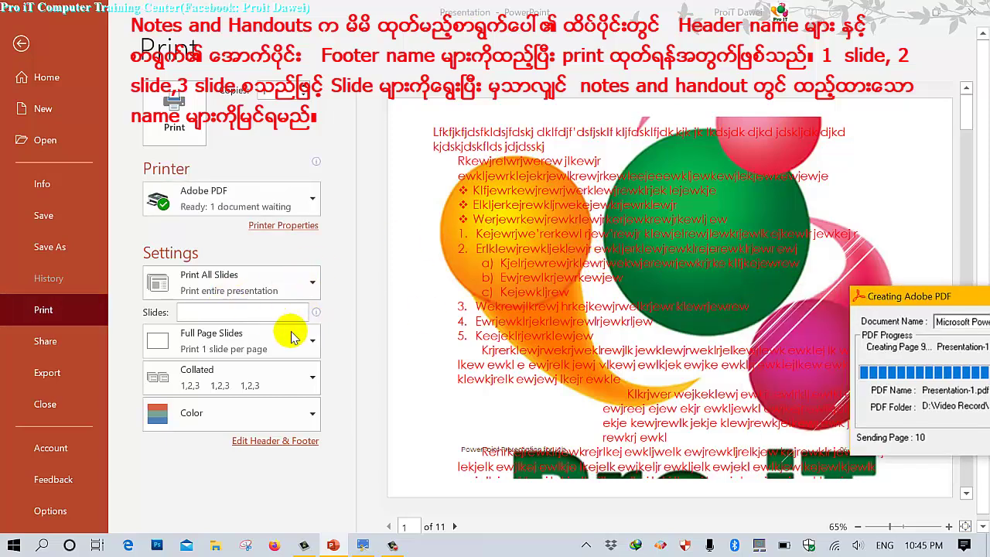
click(219, 350)
click(220, 350)
click(219, 348)
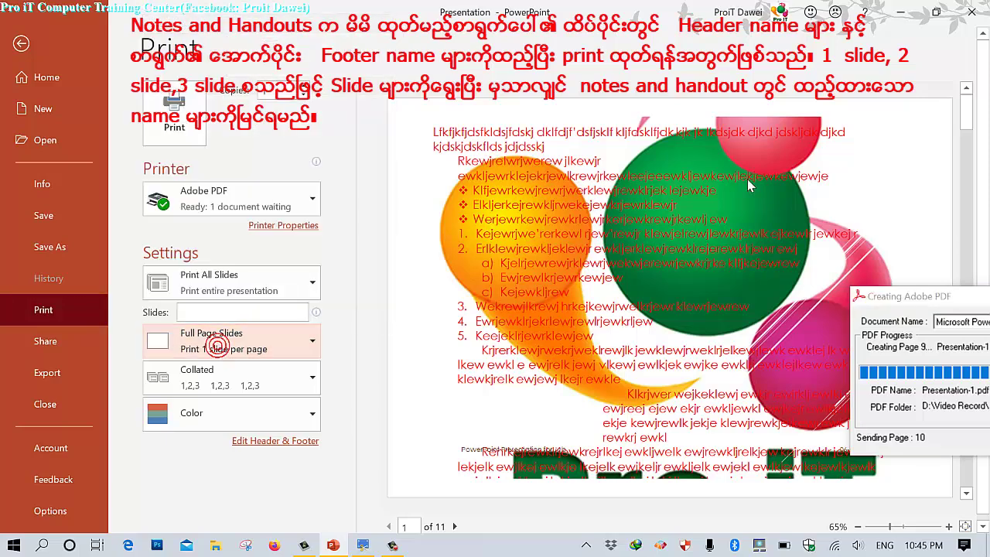
drag(886, 296, 989, 383)
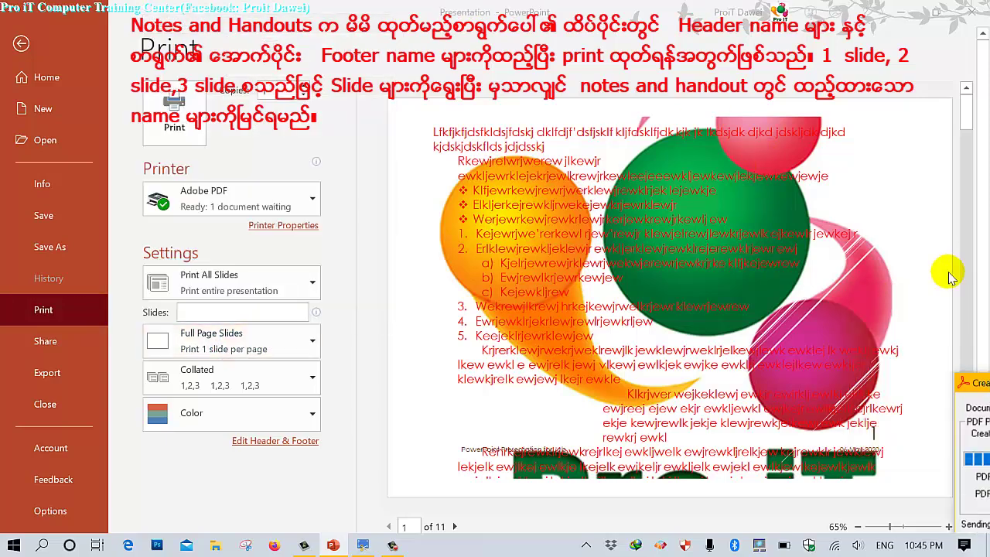
Page the print preview through to slide 11 of 11 and open the print layout list
click(963, 110)
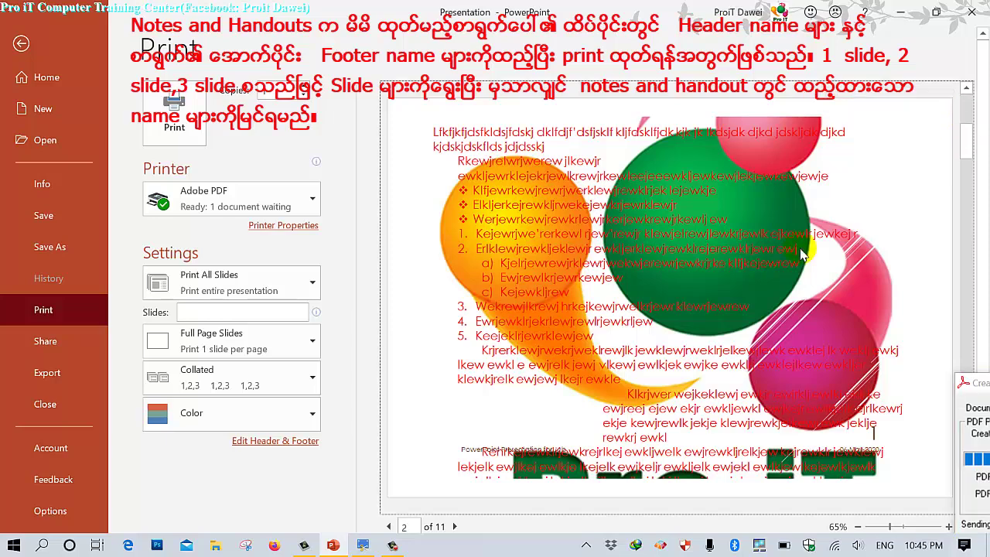
scroll(772, 313, down, 1)
scroll(757, 421, down, 1)
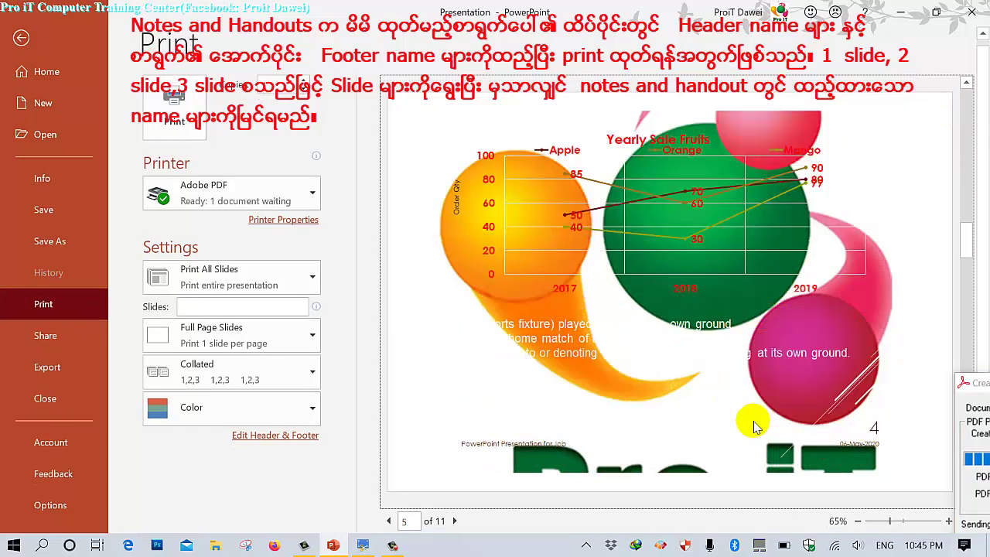
scroll(756, 426, down, 3)
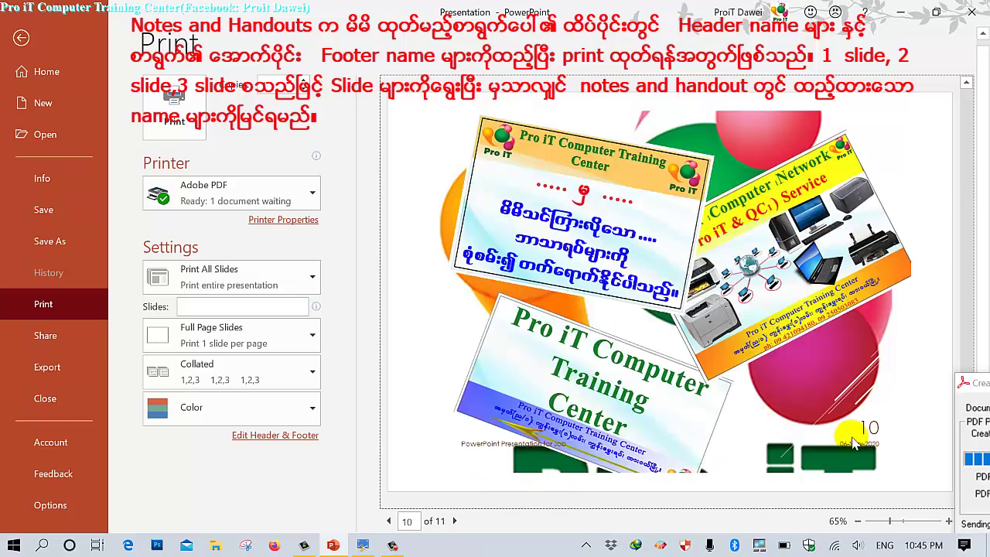
scroll(854, 441, down, 1)
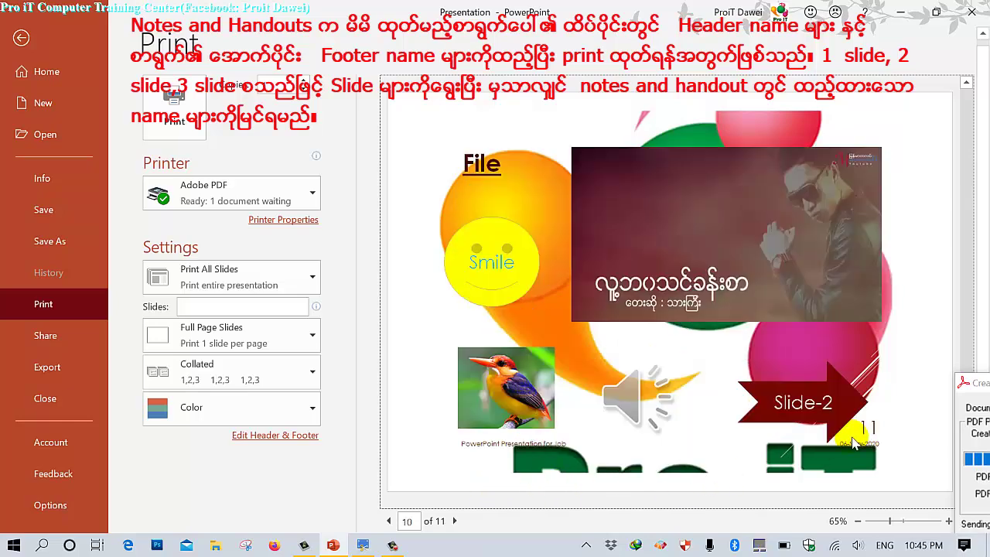
scroll(854, 441, up, 2)
scroll(853, 441, down, 1)
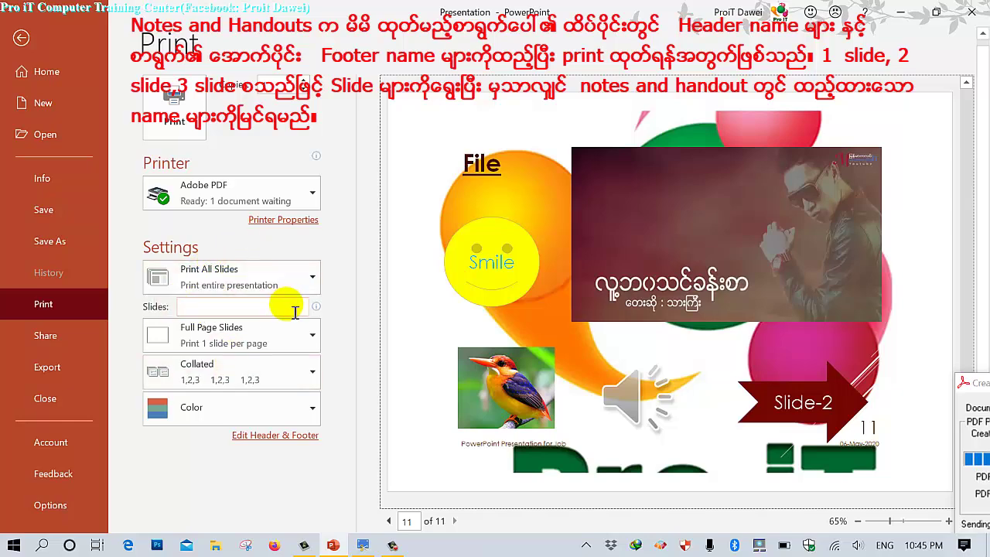
click(227, 334)
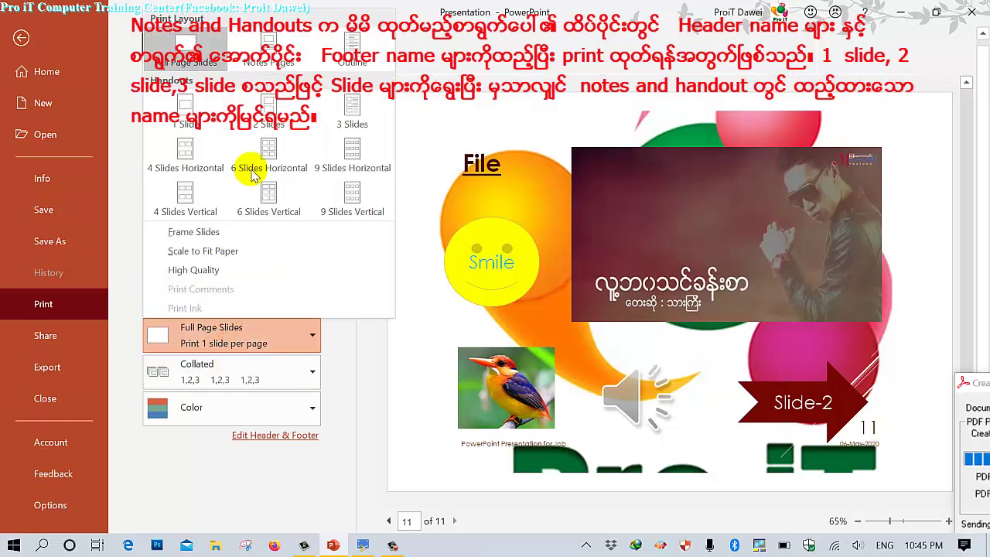
Choose 1 Slide handouts and zoom the preview of slide 9 to 100%
click(188, 110)
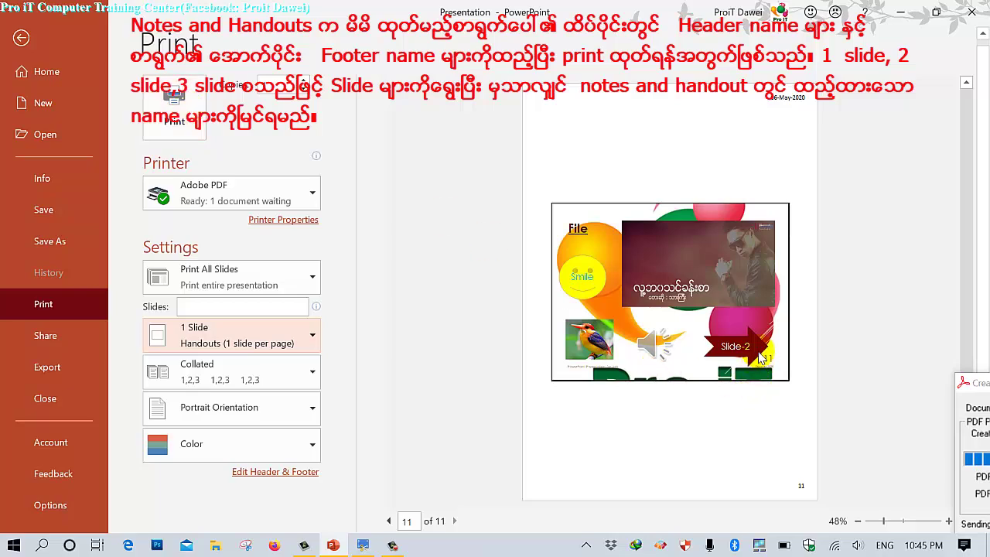
scroll(762, 358, up, 1)
scroll(762, 357, up, 1)
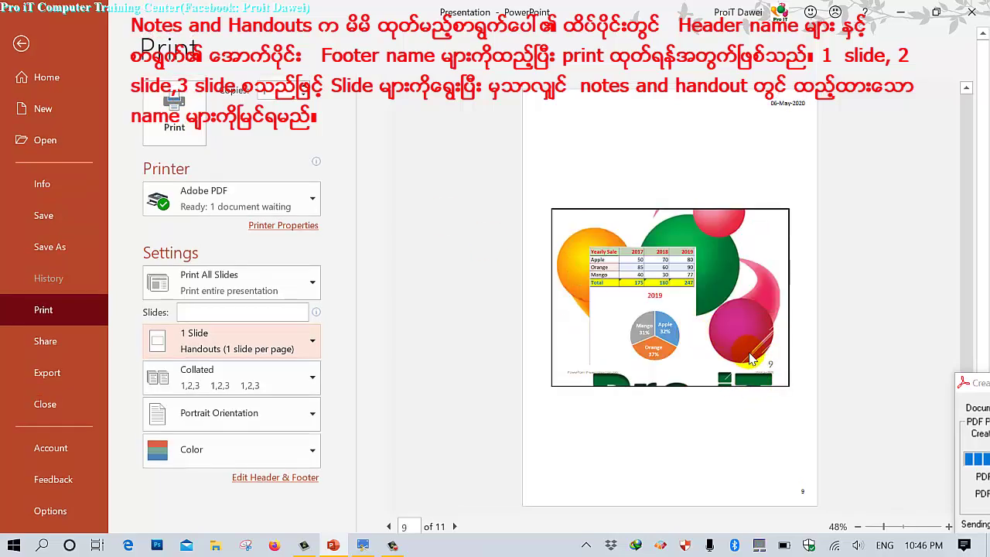
click(776, 364)
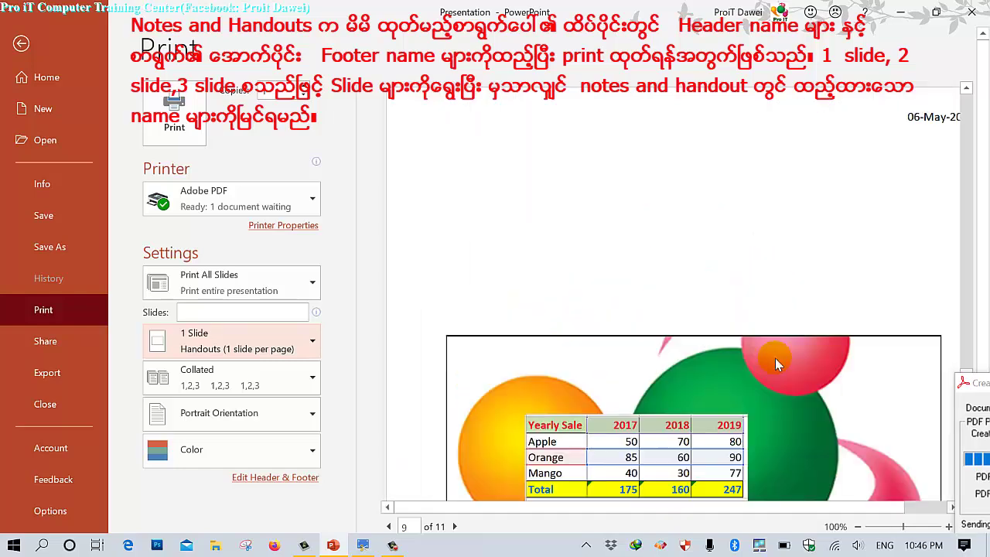
scroll(776, 363, down, 5)
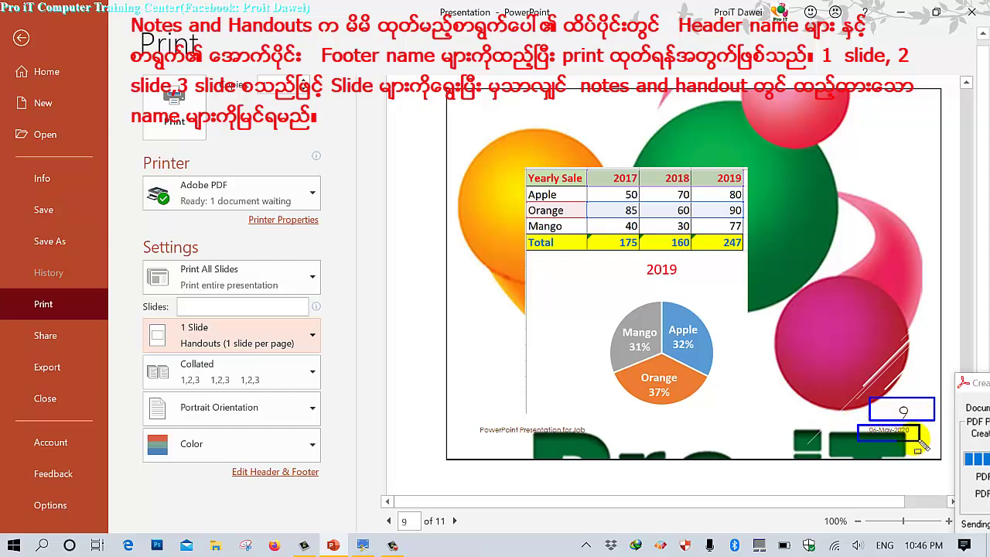
Outline the footer, the empty header area and the 06-May-2020 date on the preview page
drag(463, 407, 615, 448)
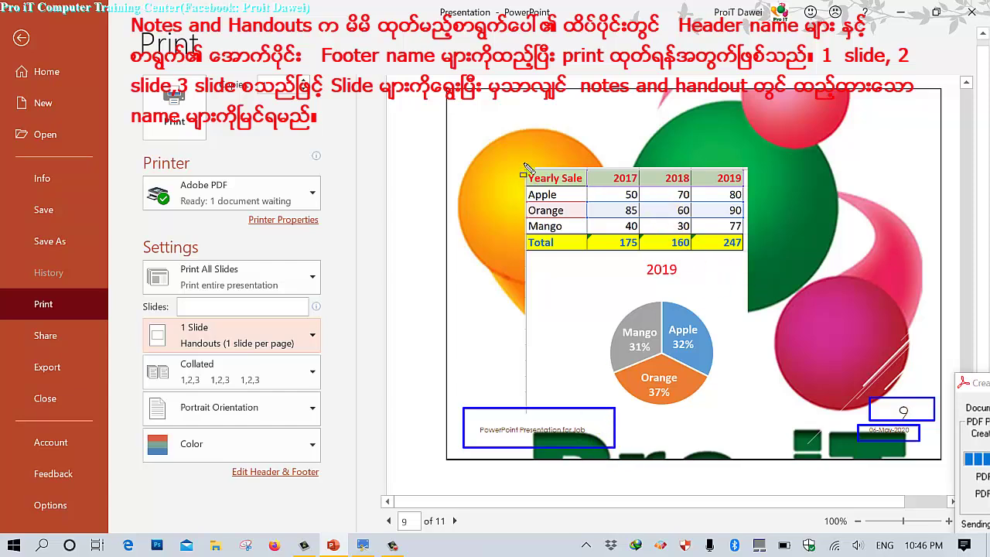
key(Escape)
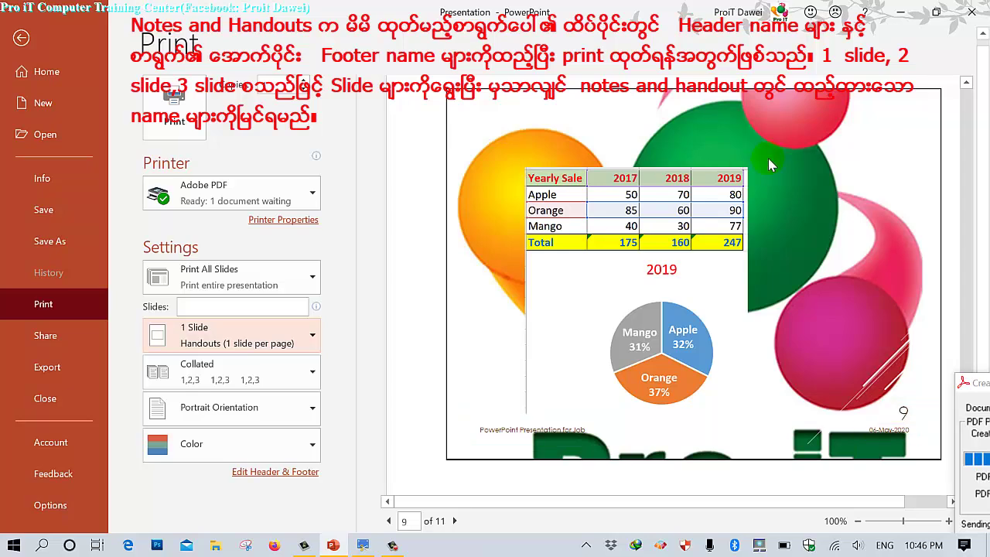
scroll(769, 158, down, 5)
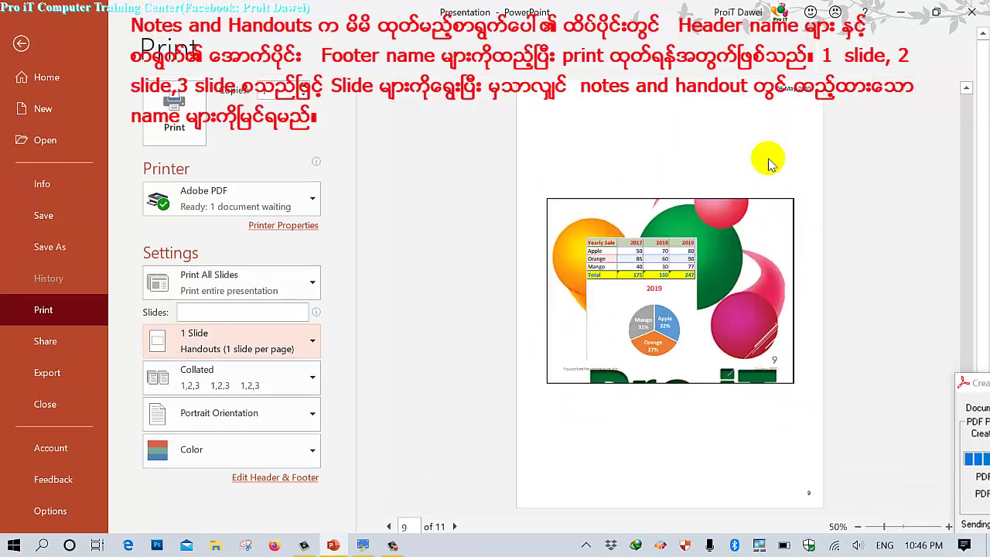
scroll(768, 158, down, 1)
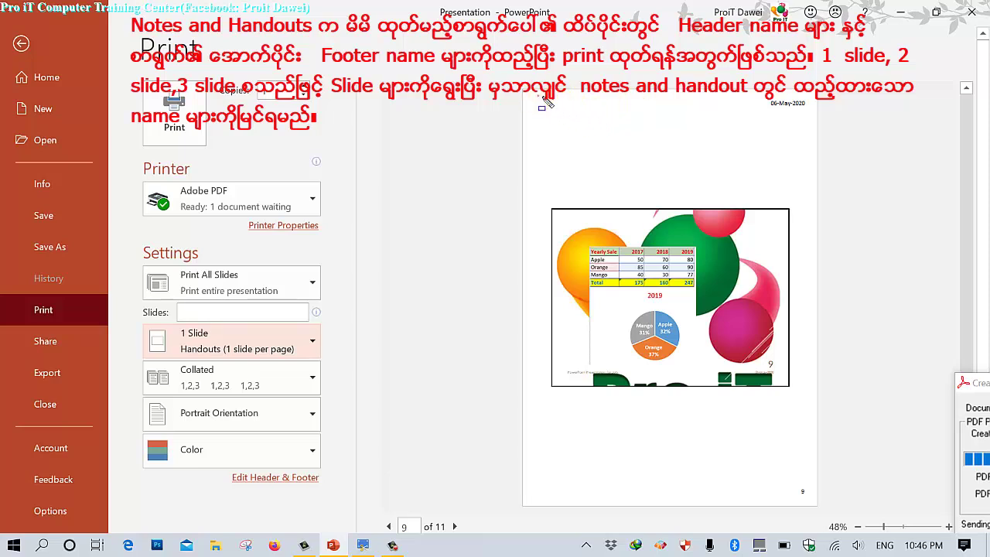
drag(538, 96, 633, 128)
drag(738, 94, 812, 128)
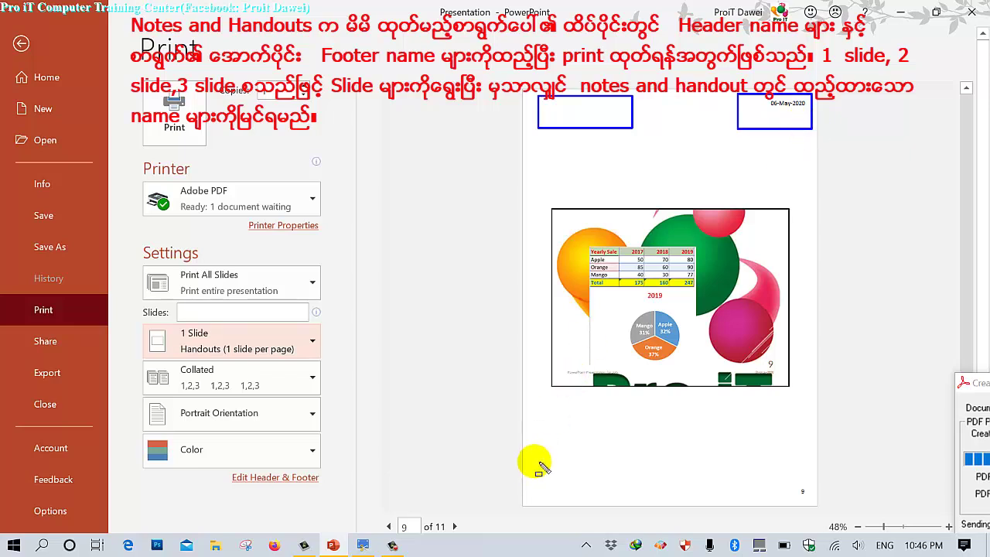
drag(533, 462, 620, 484)
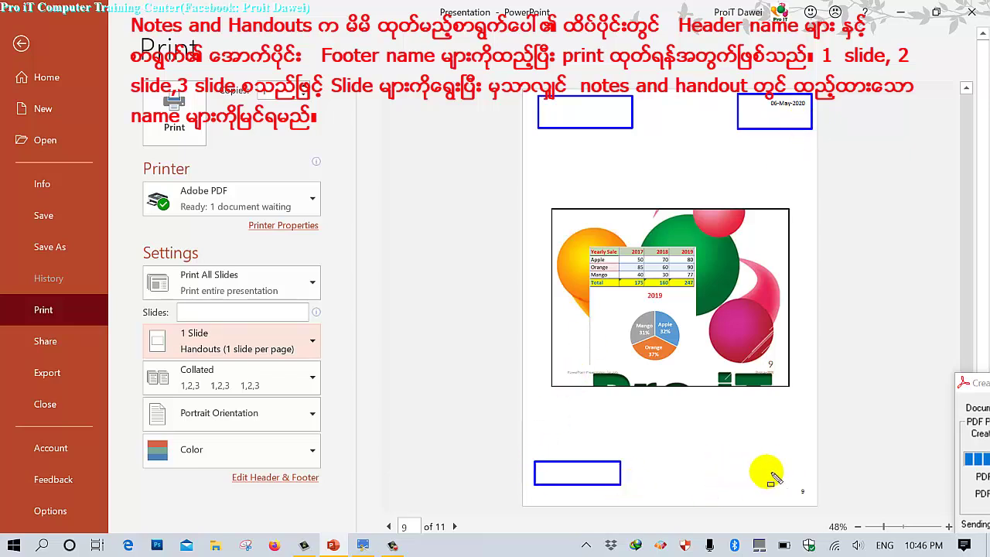
drag(764, 471, 815, 487)
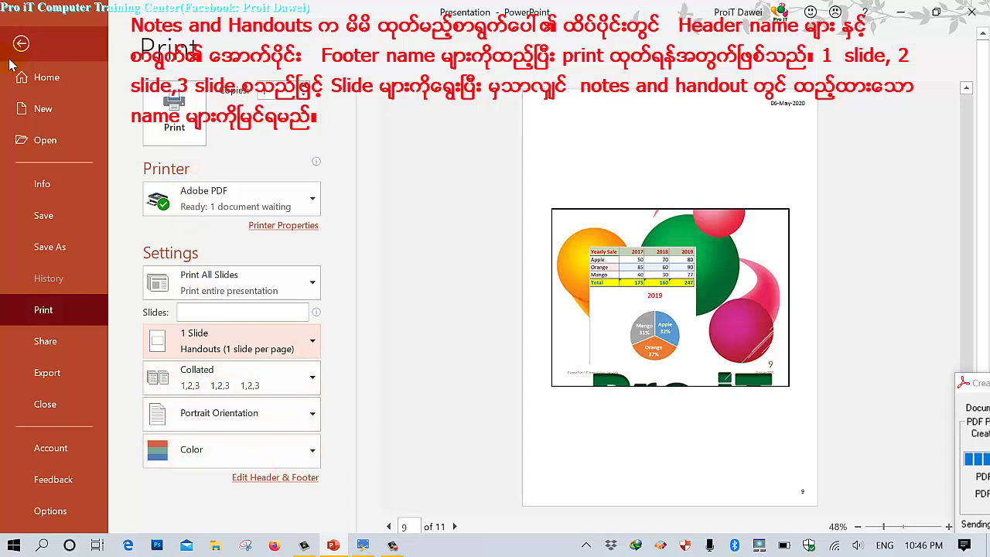
Leave the print view and open Header and Footer on the Notes and Handouts tab
click(302, 477)
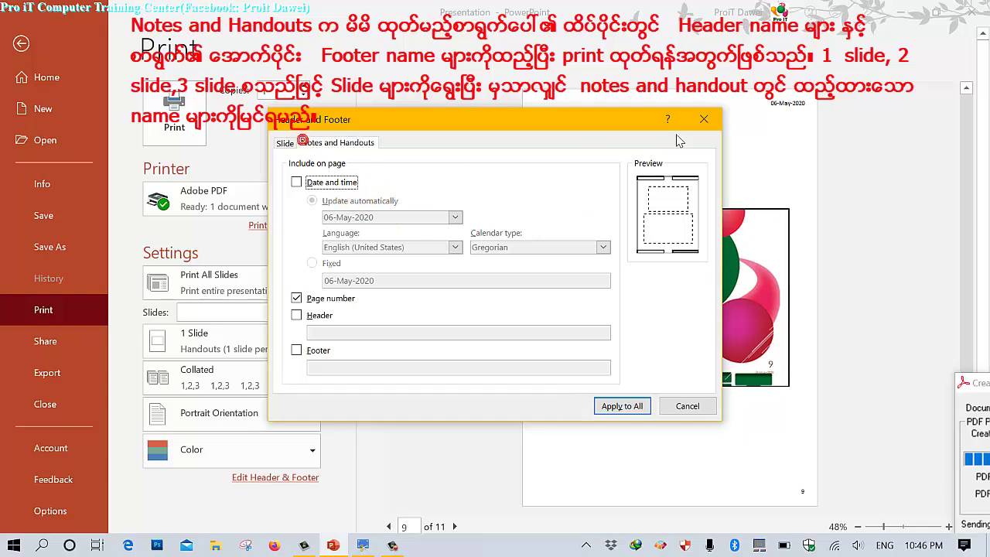
click(704, 119)
click(26, 45)
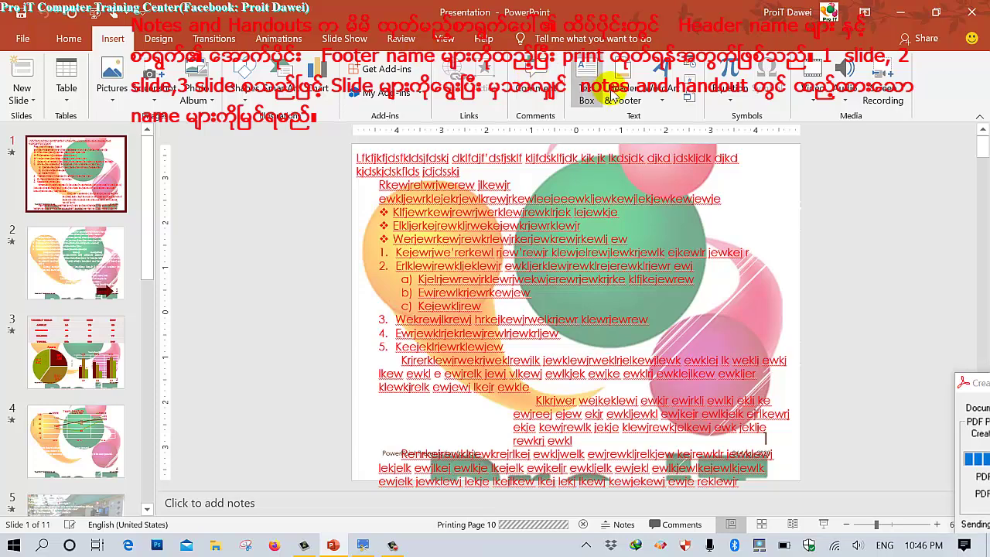
click(615, 87)
click(325, 144)
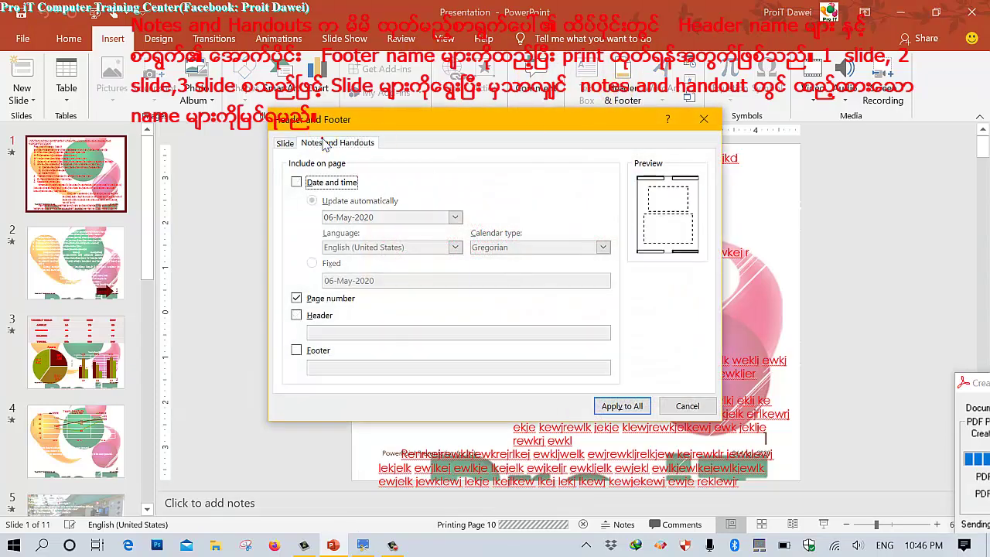
drag(379, 120, 417, 117)
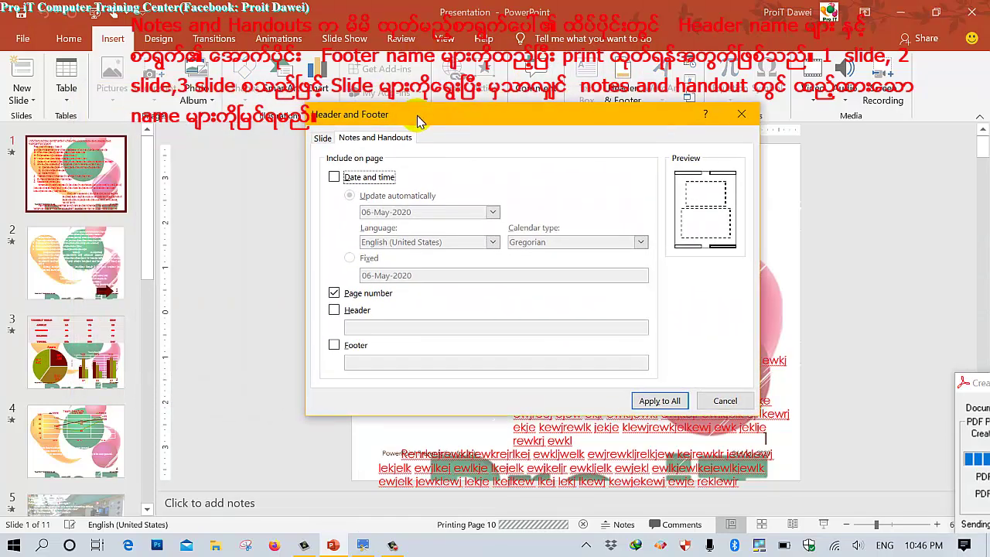
Turn on an auto-updating 06-May-2020 date for handouts and turn off slide numbers on slides
click(334, 179)
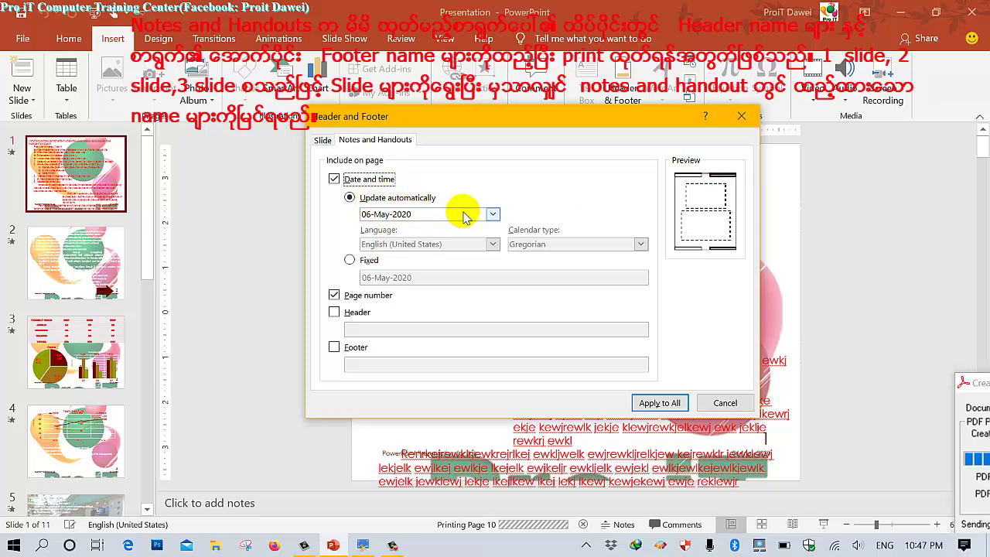
click(492, 215)
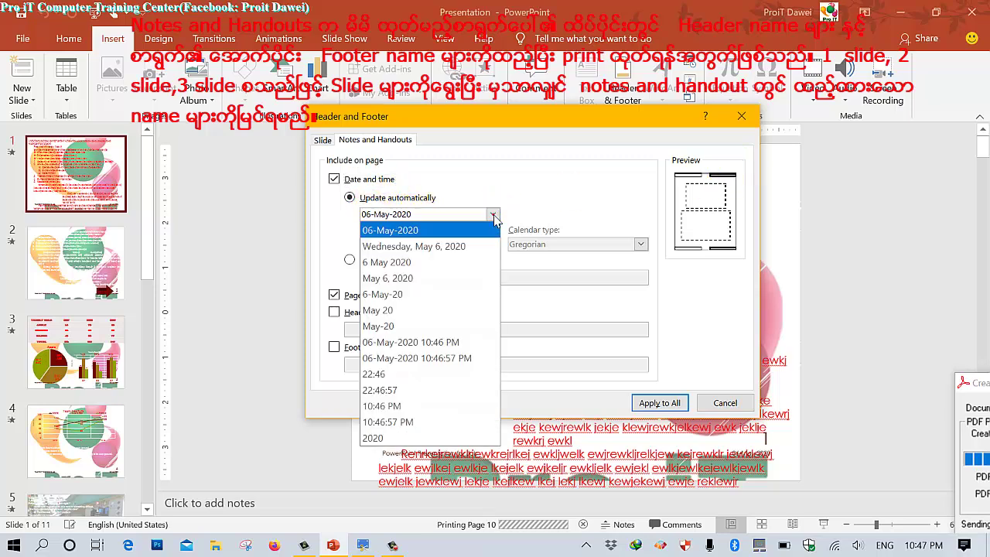
click(510, 205)
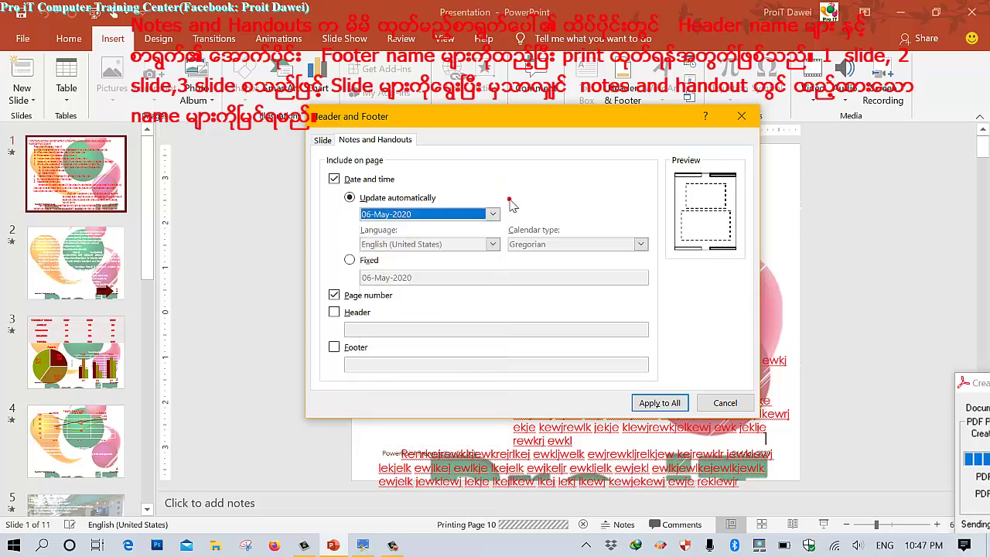
click(334, 297)
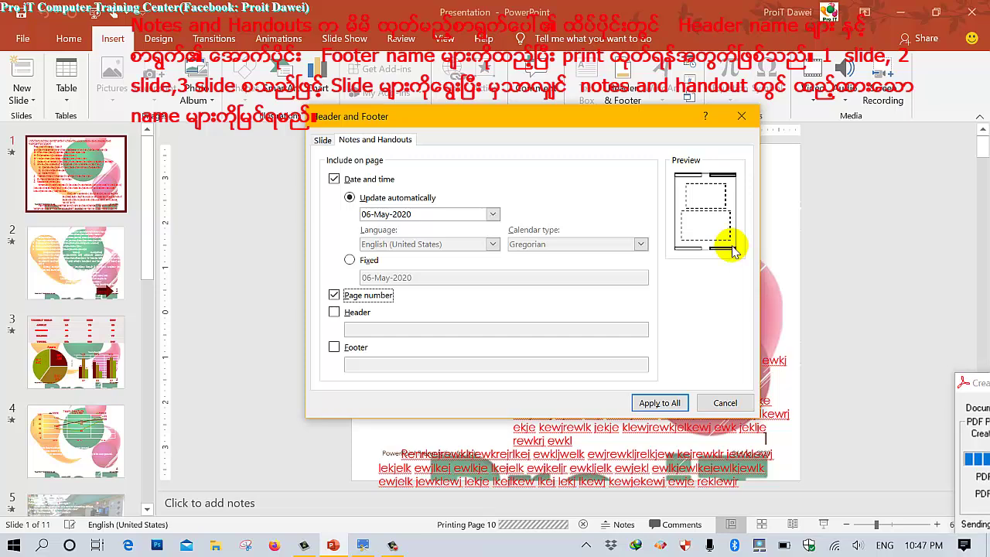
click(322, 140)
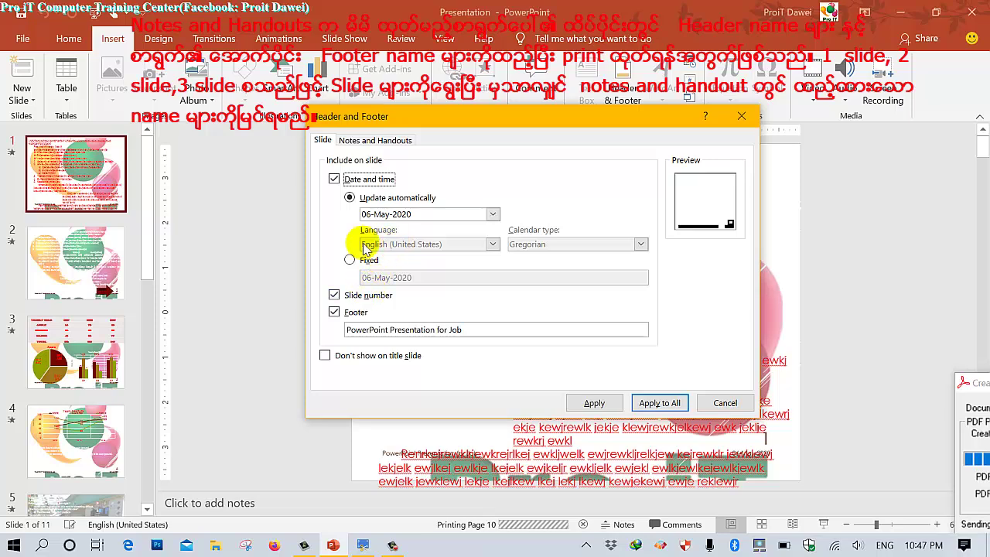
click(365, 298)
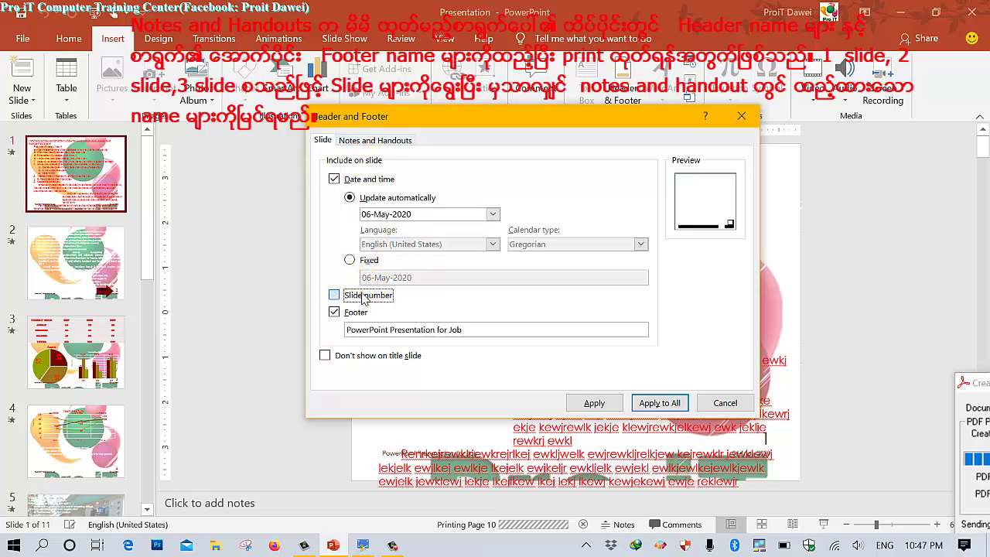
click(375, 140)
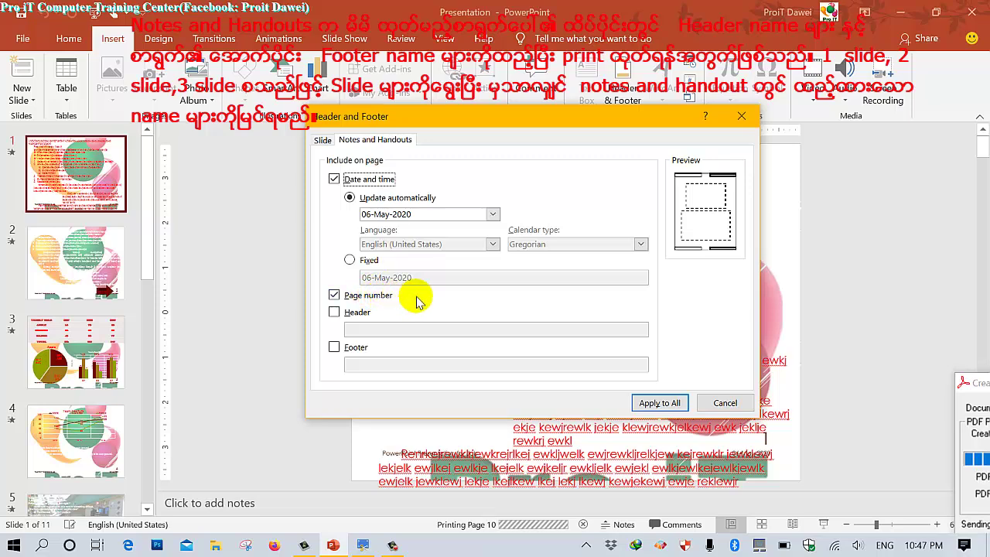
Add header 'ProiT Computer training Center' and footer 'PowerPoint Presentation' to handouts, applied to all
click(334, 312)
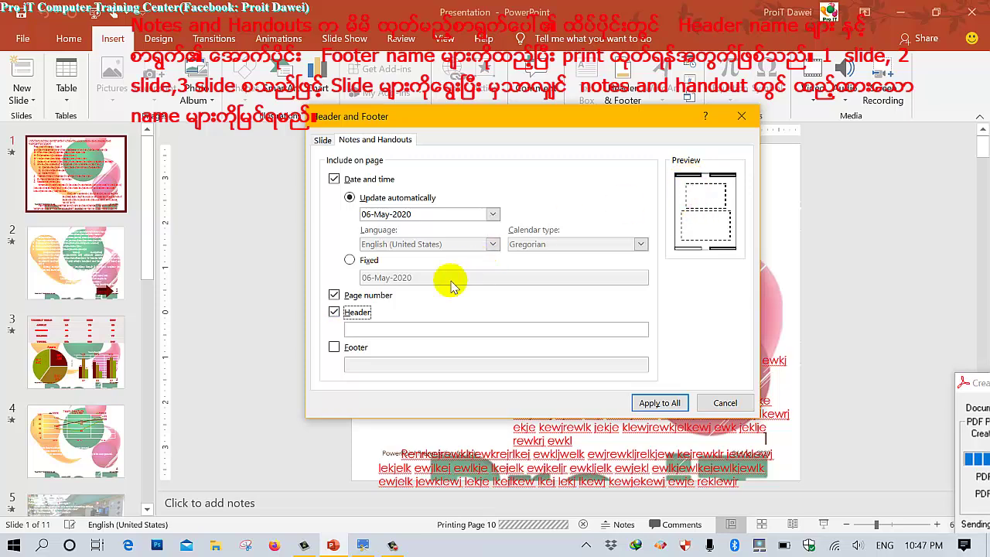
click(387, 331)
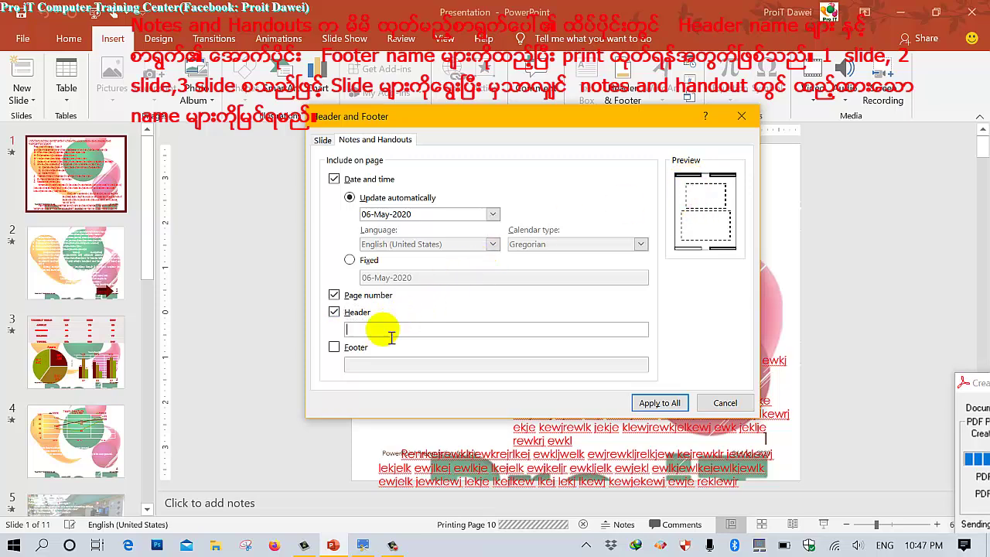
text(ProiT Computer training Center)
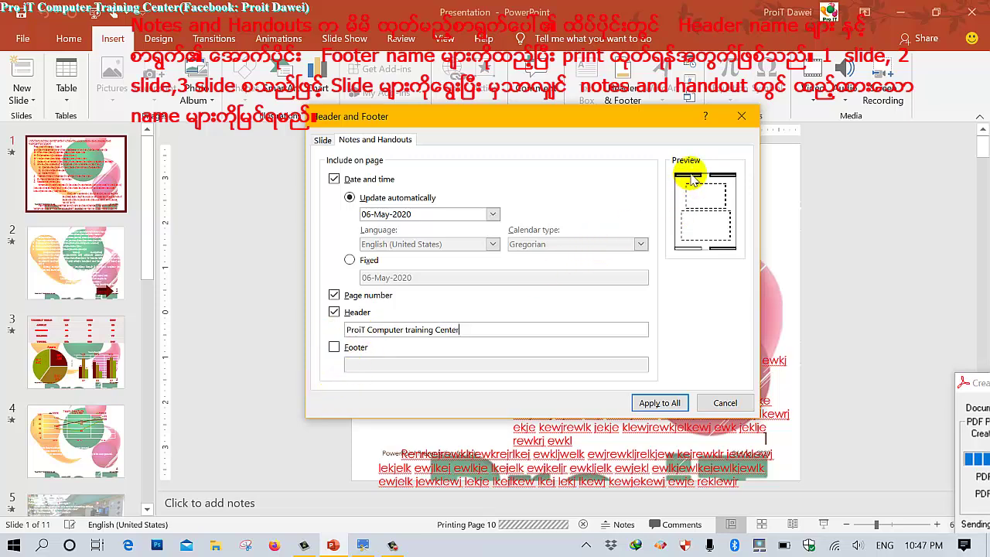
click(334, 348)
click(376, 371)
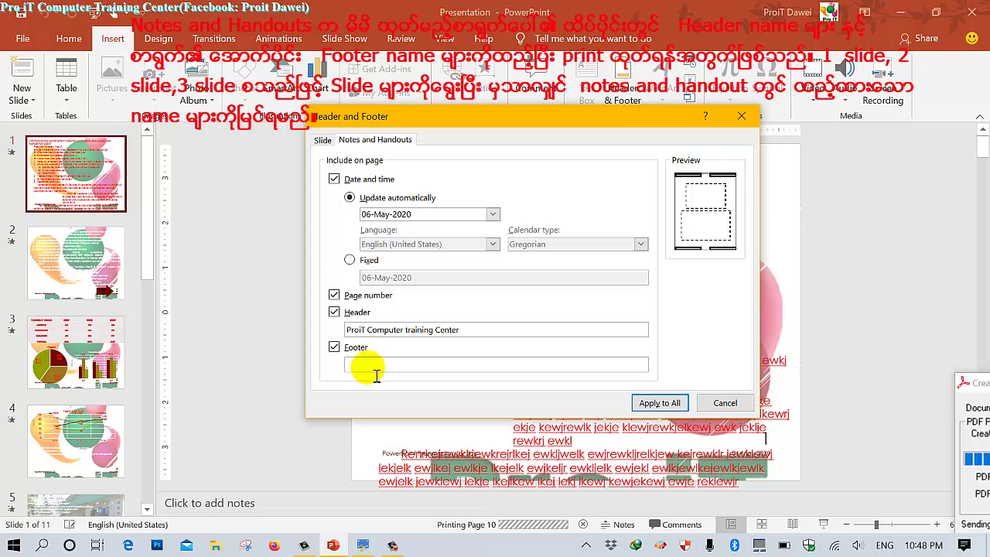
text(PowerPoint Presen)
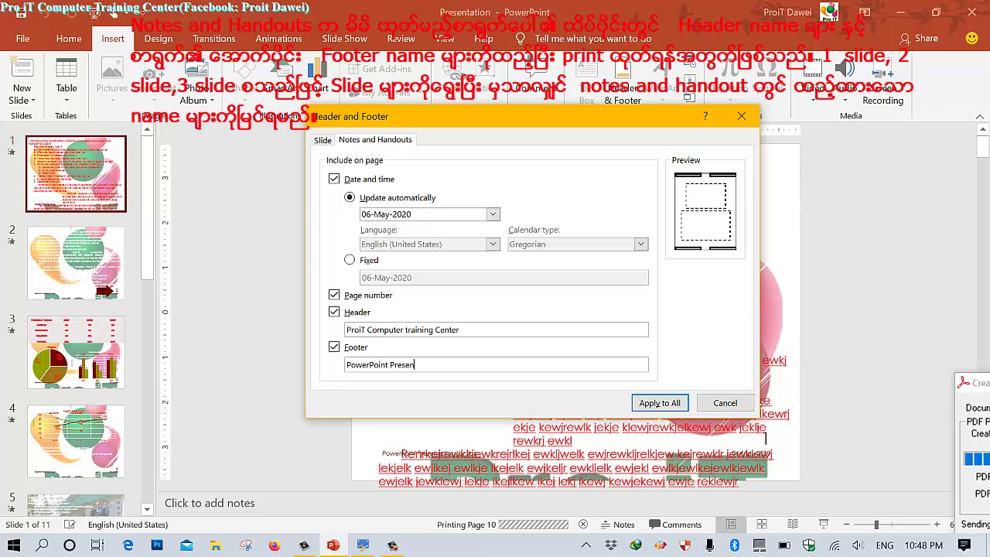
text(t)
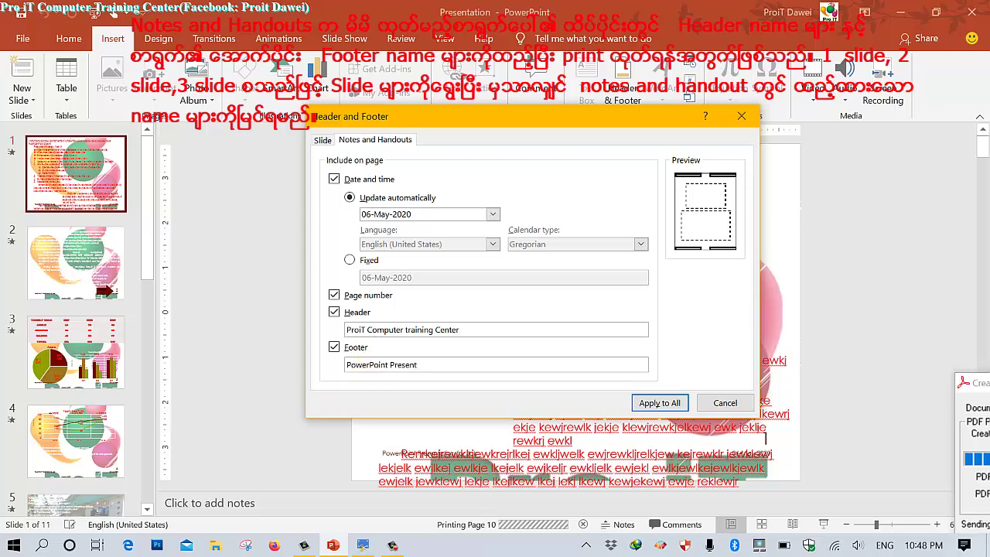
text(ation)
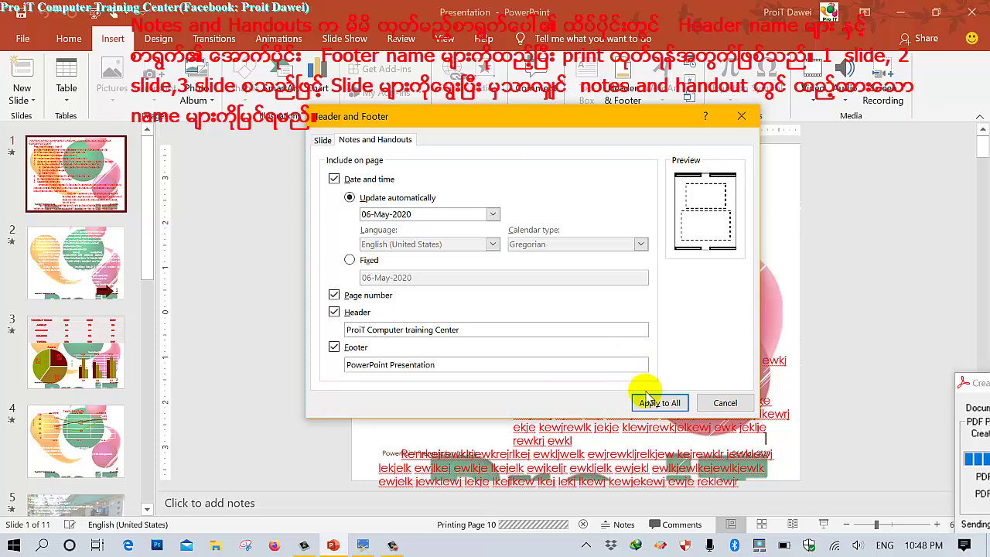
click(648, 403)
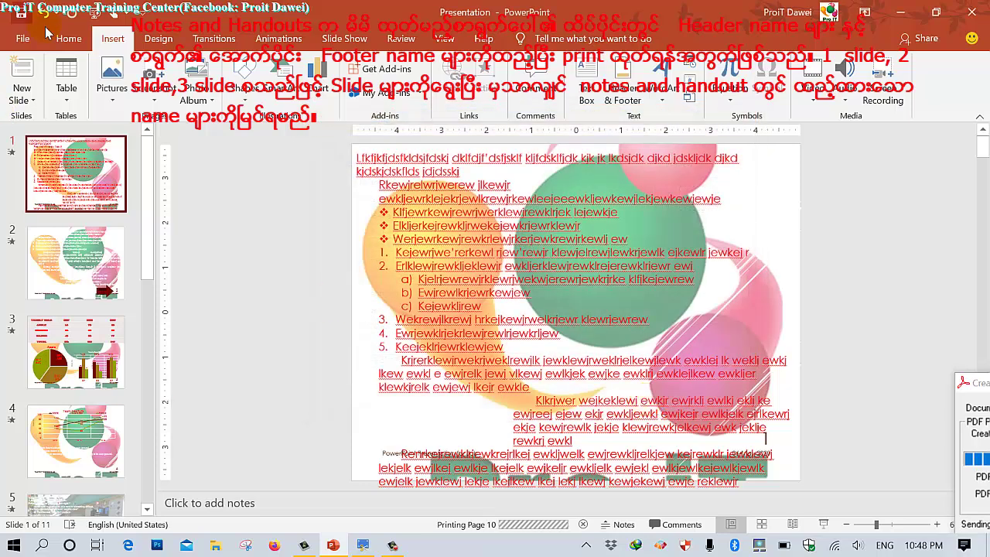
Reopen the handout print preview at 50% and outline its header, date and footer
click(31, 40)
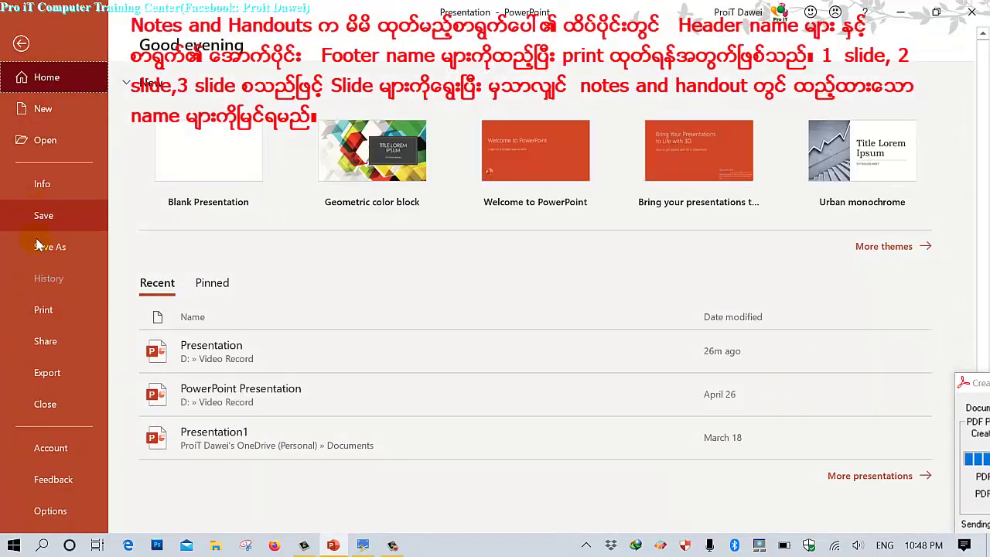
click(50, 306)
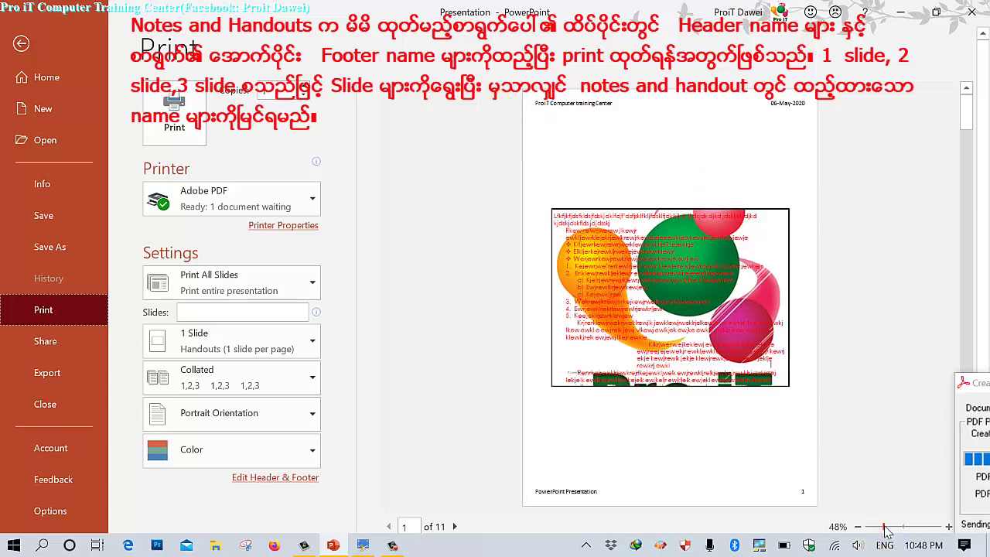
drag(883, 527, 889, 530)
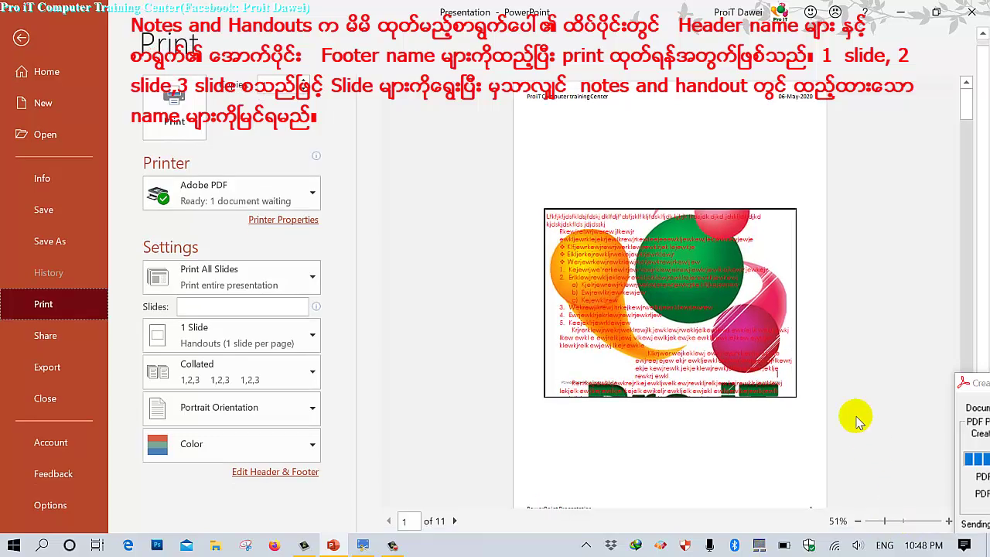
click(858, 522)
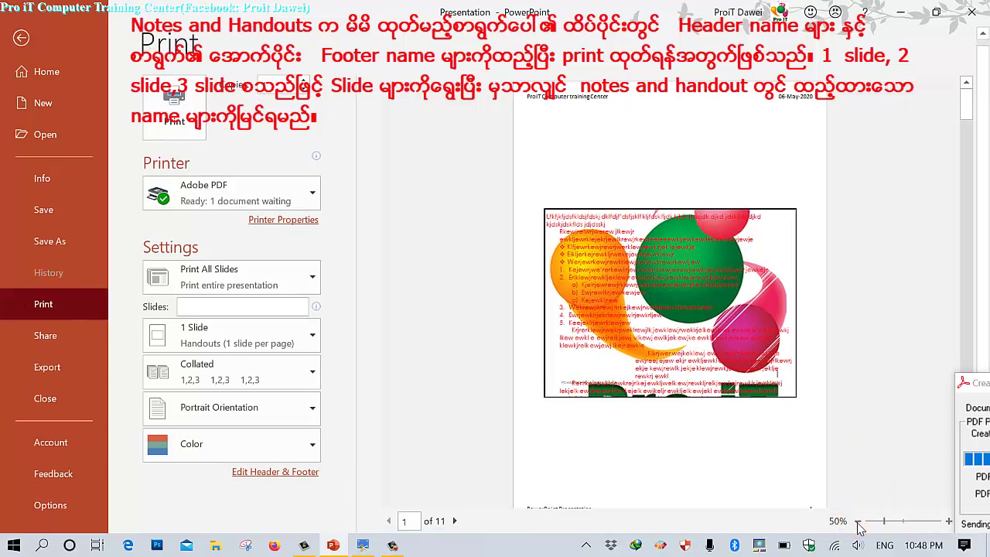
click(736, 430)
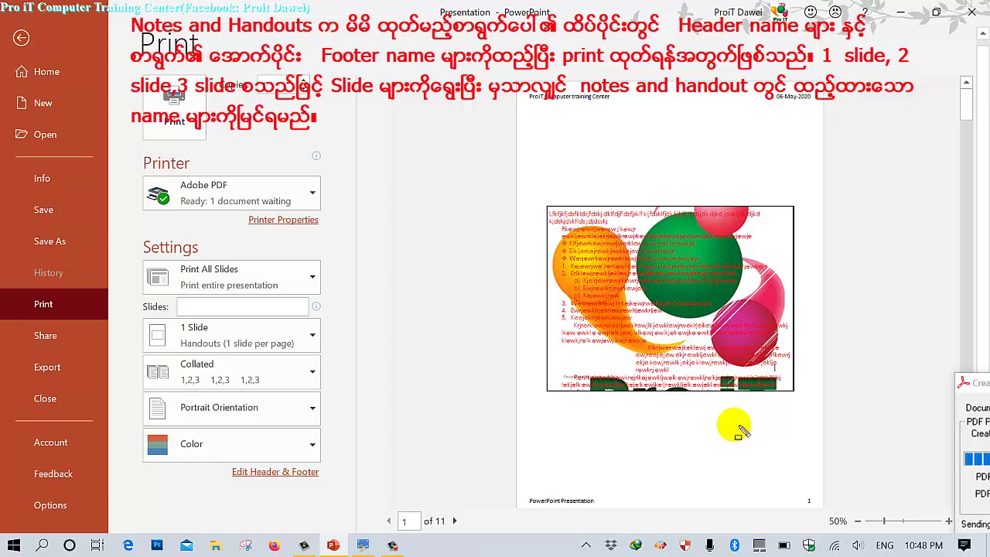
drag(518, 84, 627, 112)
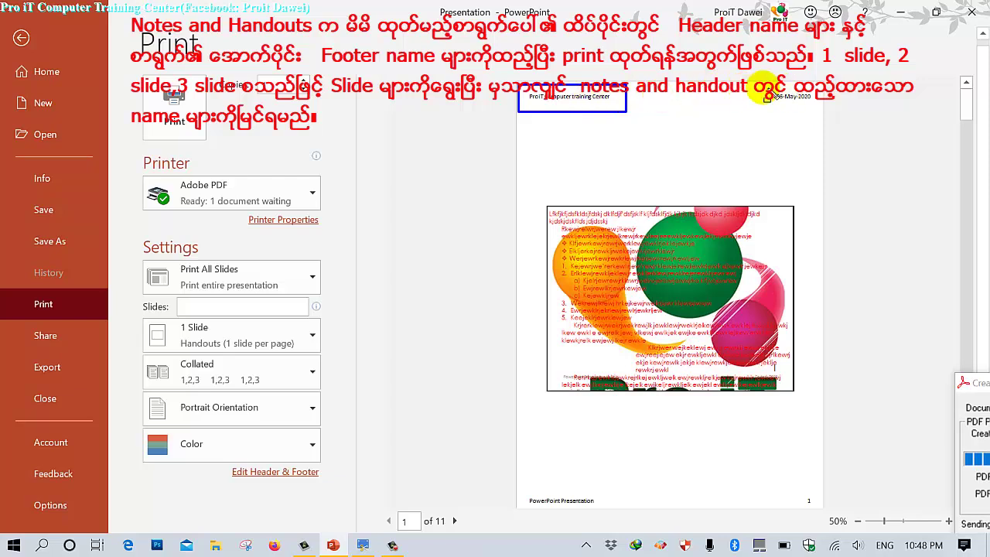
drag(758, 87, 822, 110)
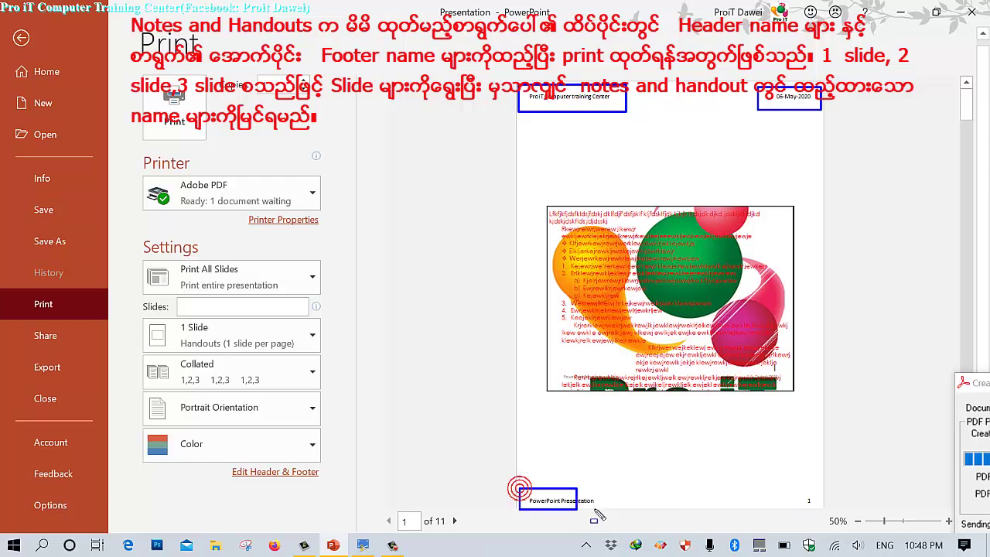
drag(596, 511, 602, 510)
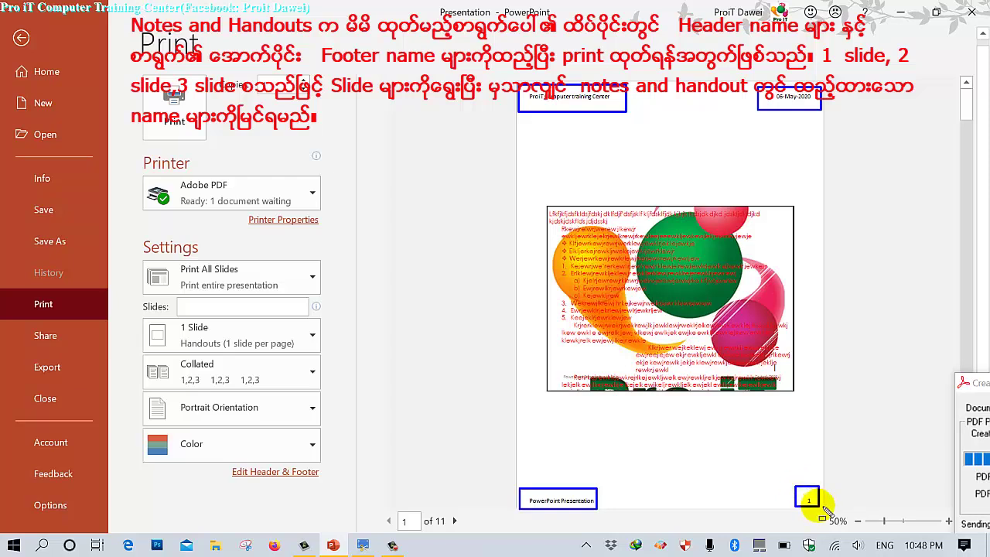
key(Escape)
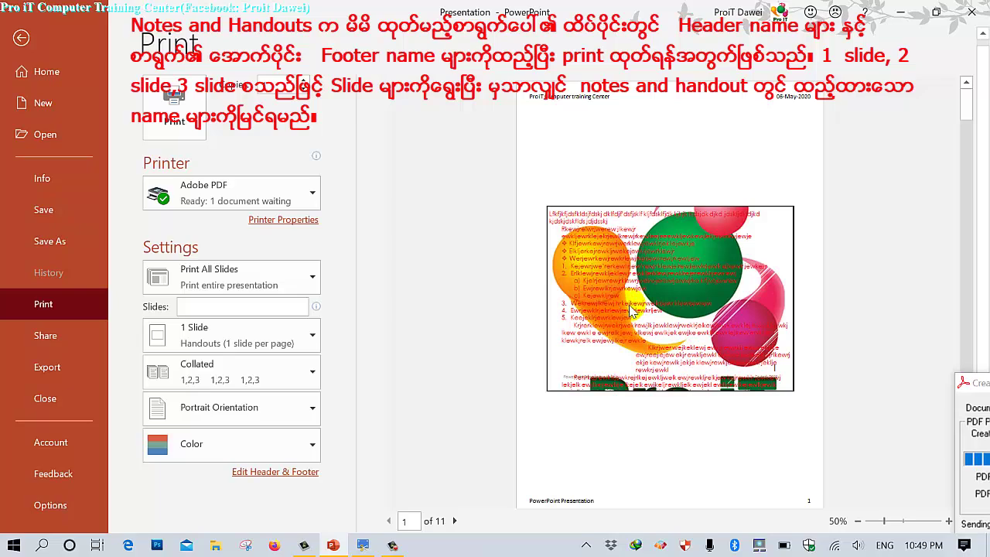
Scroll through the preview pages, then exit Print back to the normal editing view
scroll(631, 310, up, 1)
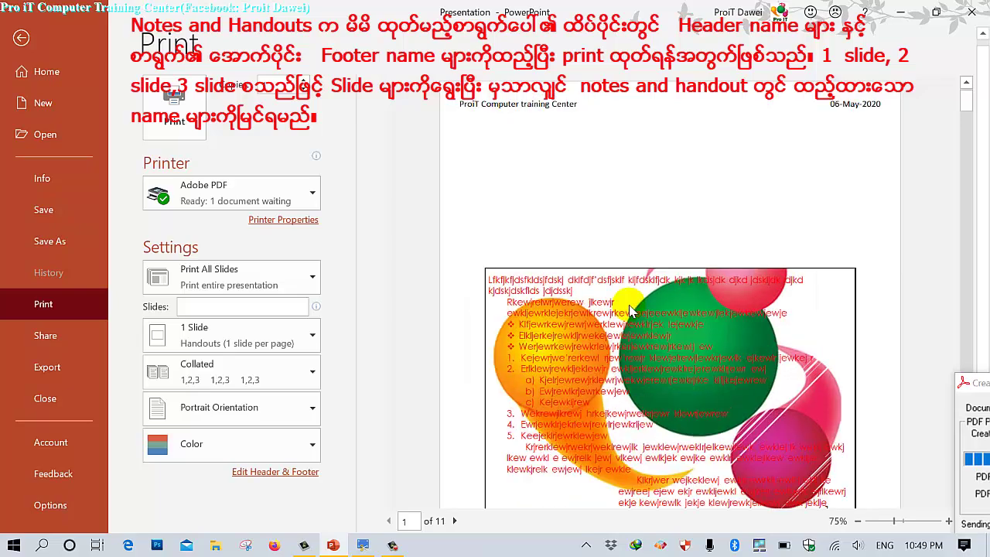
scroll(630, 311, down, 1)
scroll(630, 310, up, 2)
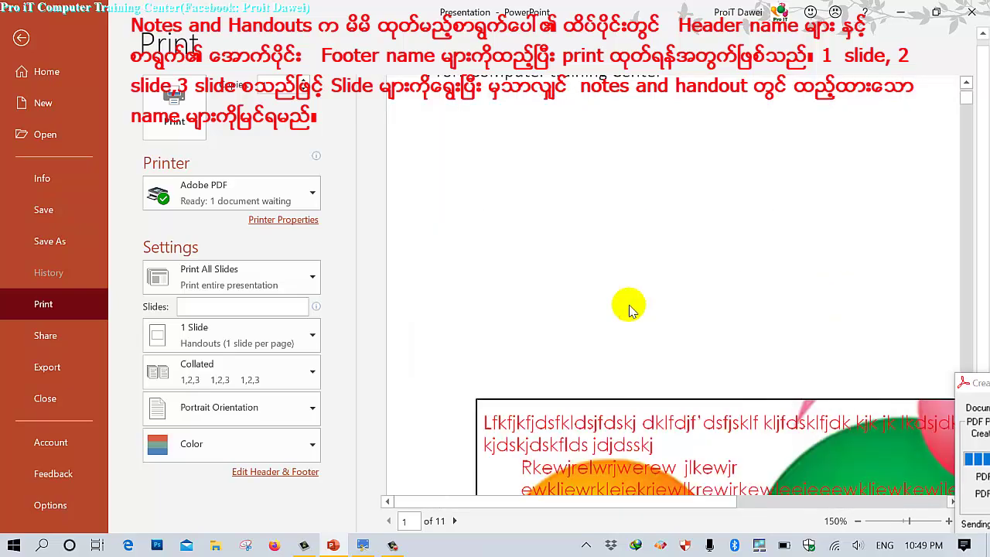
scroll(629, 307, down, 1)
scroll(570, 230, down, 2)
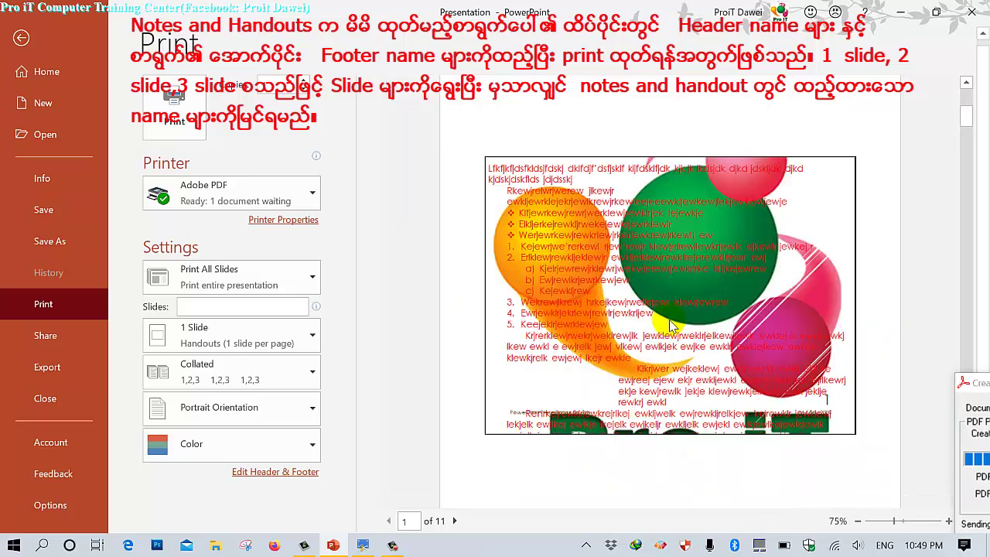
scroll(671, 325, up, 2)
scroll(672, 325, down, 1)
scroll(671, 325, down, 2)
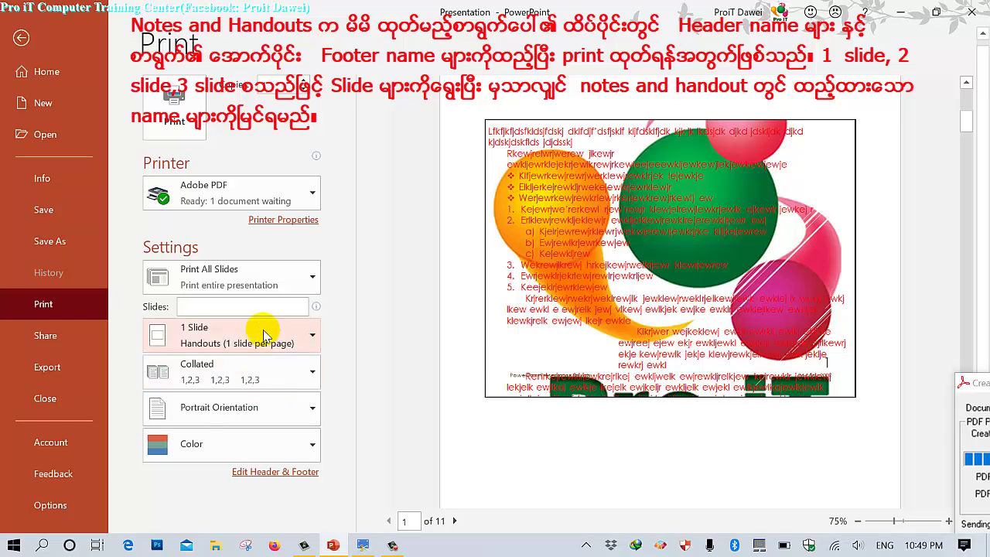
click(21, 37)
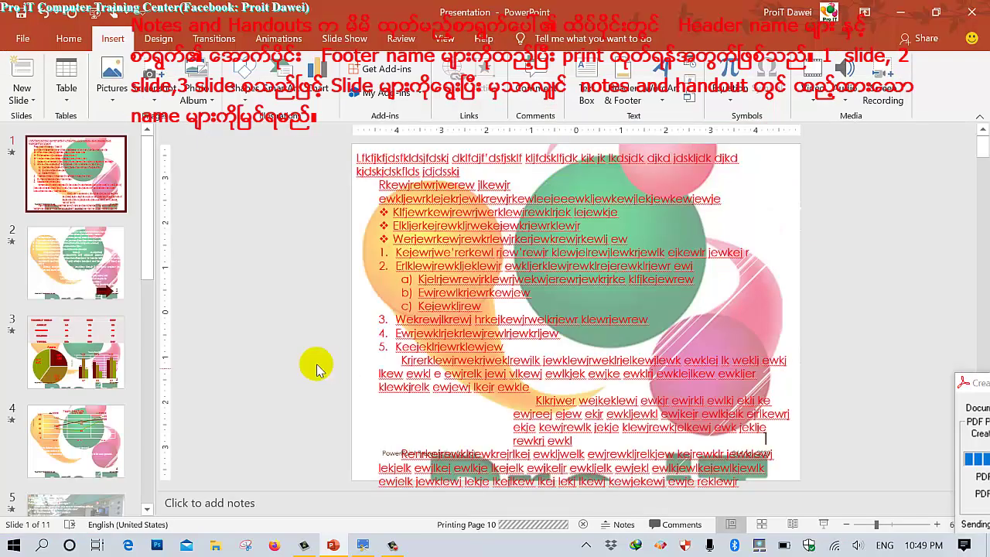
Open the print preview from File > Print and scroll through the zoomed handout page
scroll(317, 369, down, 1)
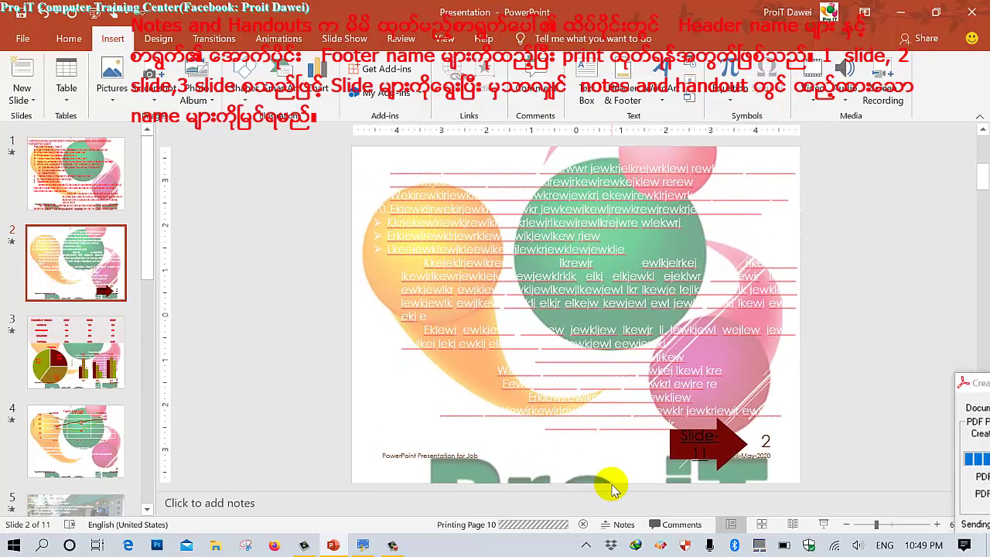
click(158, 39)
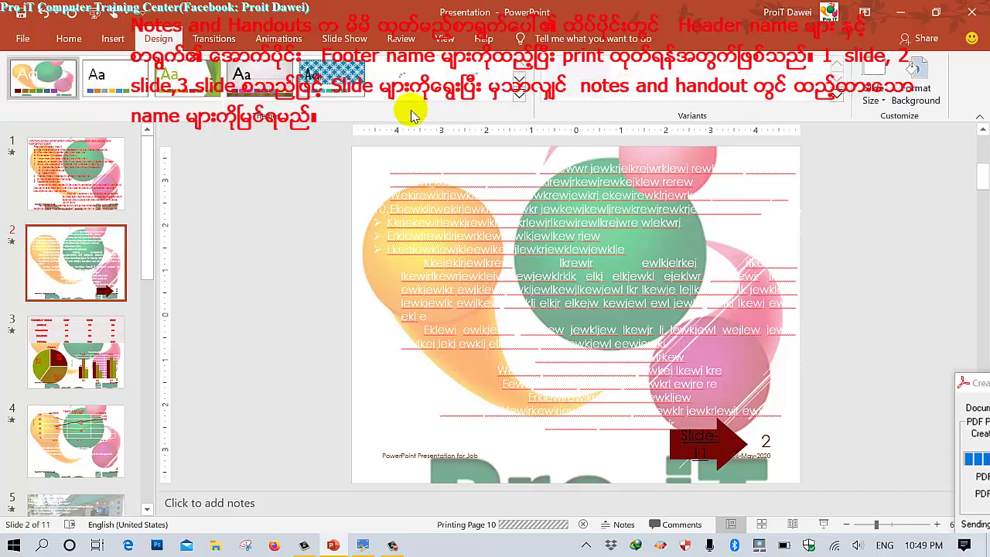
click(23, 39)
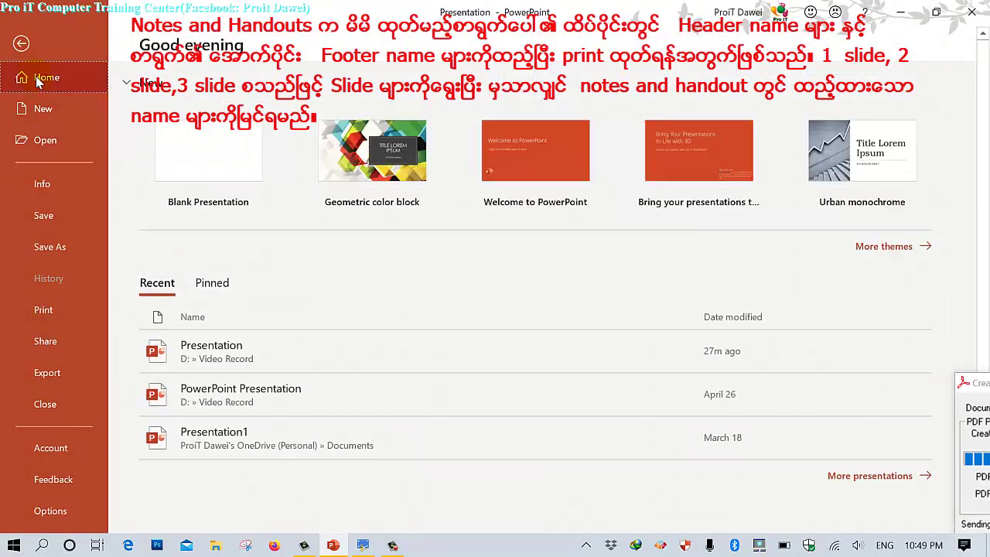
click(44, 311)
click(720, 399)
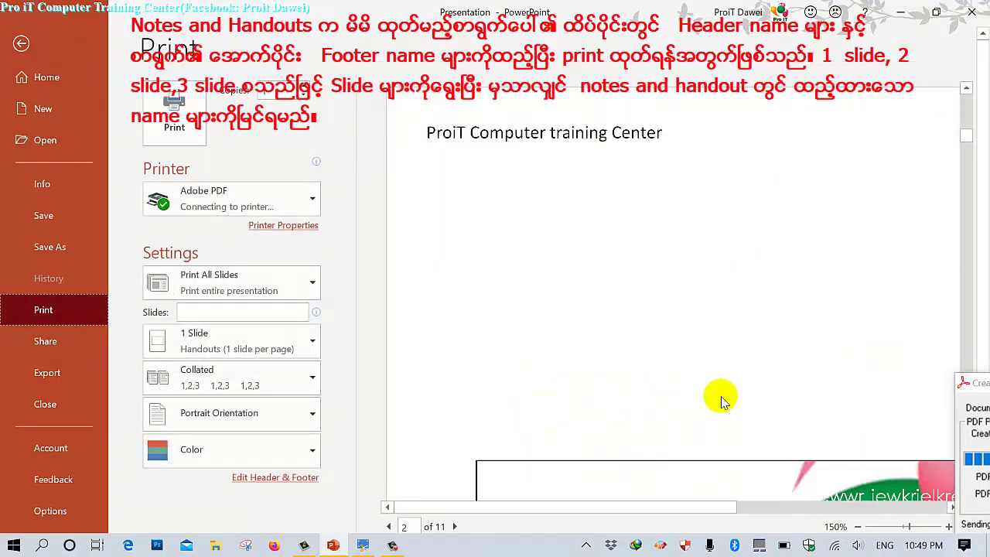
scroll(720, 400, down, 1)
scroll(720, 399, down, 2)
scroll(720, 400, down, 1)
scroll(720, 399, down, 1)
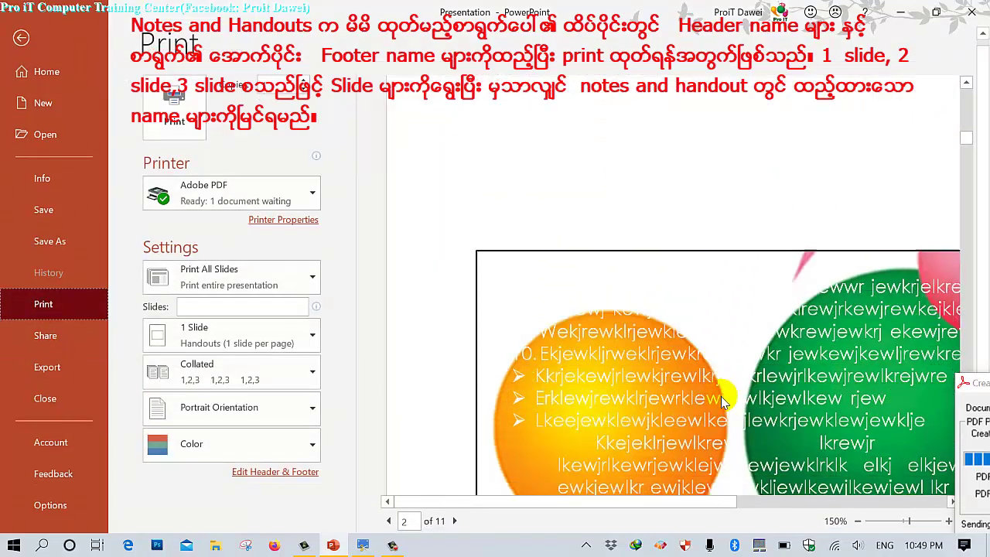
scroll(724, 401, down, 1)
scroll(723, 401, down, 2)
click(673, 481)
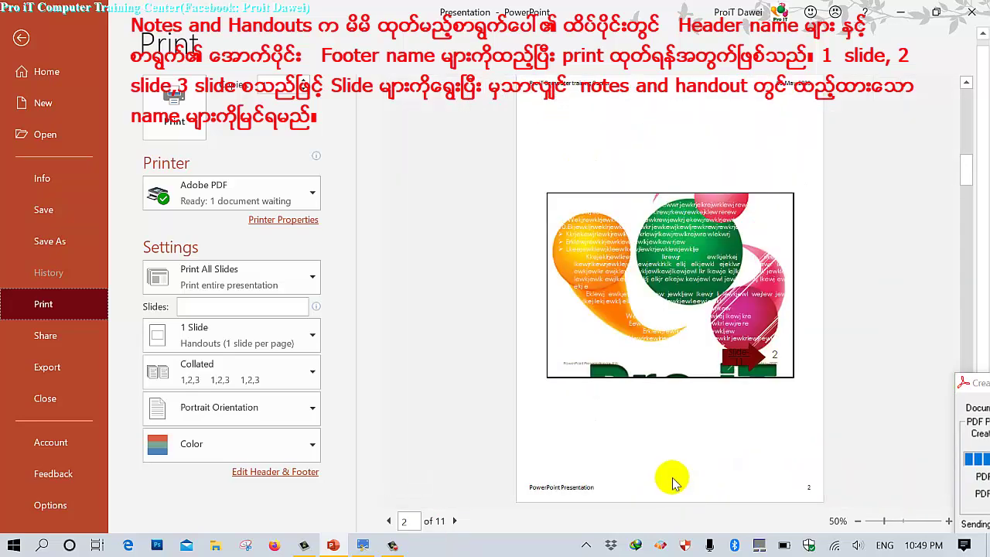
Zoom the handout preview to 100% to inspect the page details
click(622, 360)
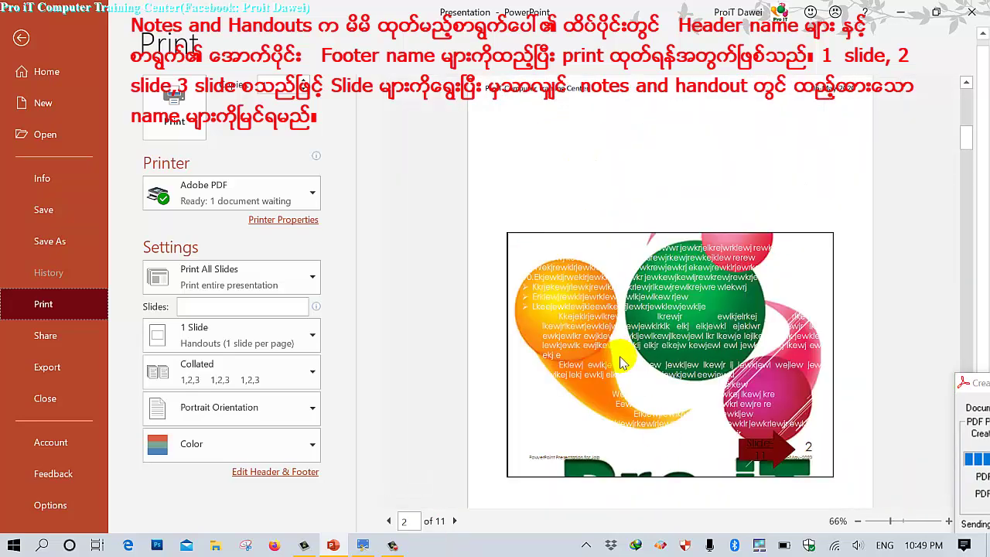
click(499, 91)
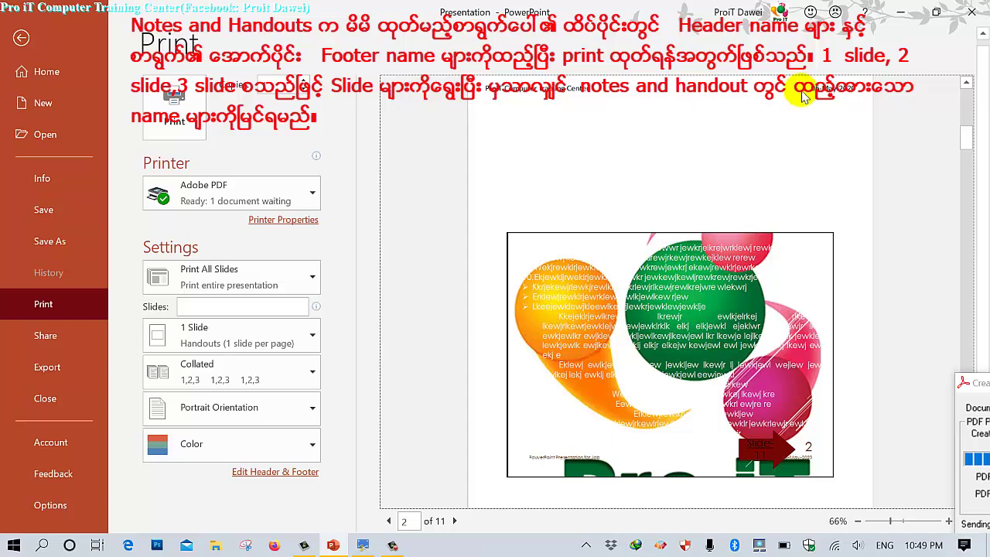
scroll(712, 306, down, 3)
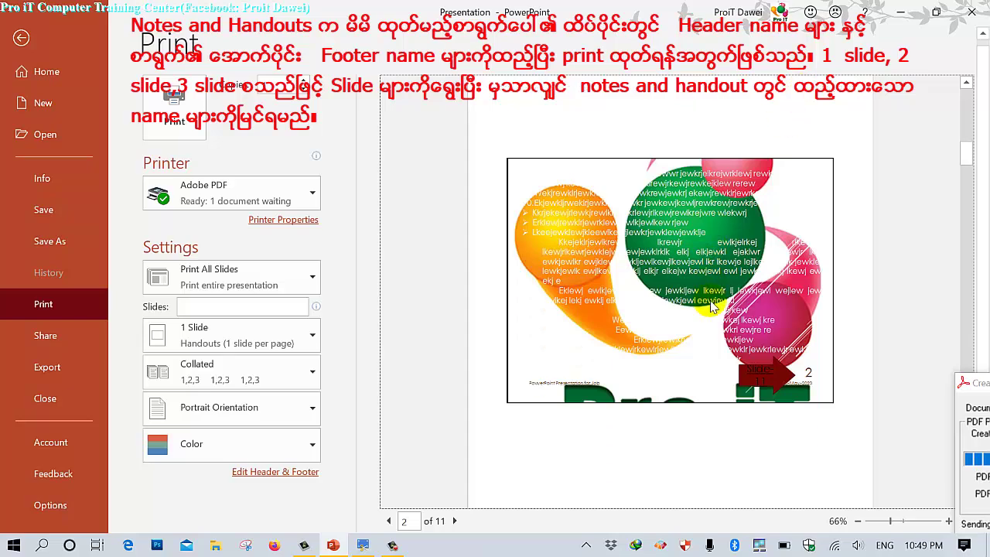
scroll(712, 306, down, 2)
click(565, 403)
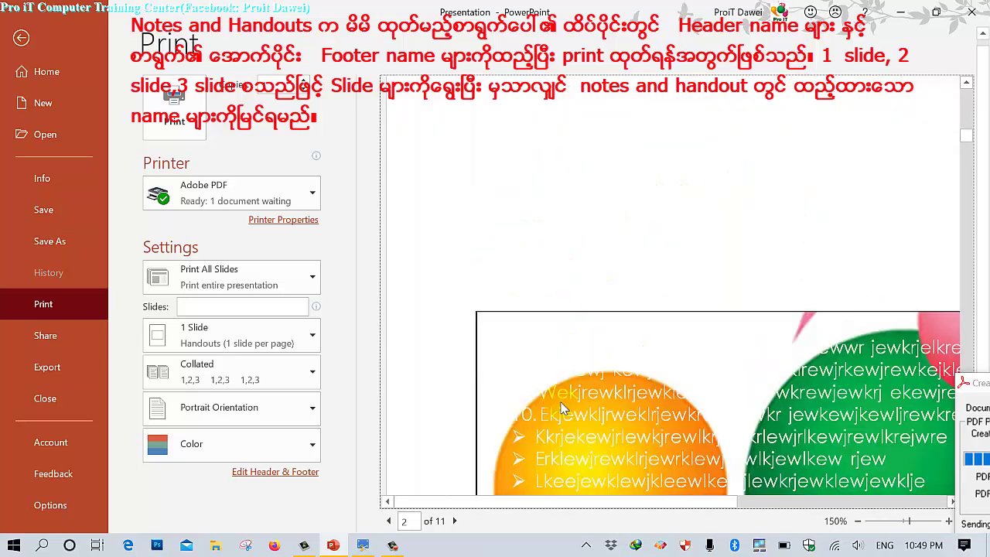
scroll(562, 408, down, 2)
scroll(563, 408, down, 1)
click(563, 409)
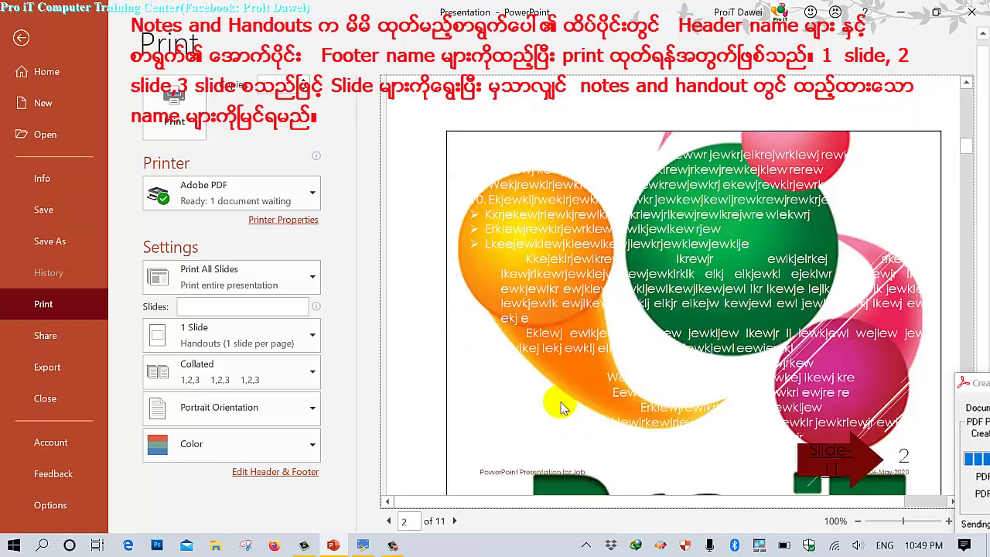
Step the preview forward through slides 7 and 9 to the last slide, 11
click(456, 521)
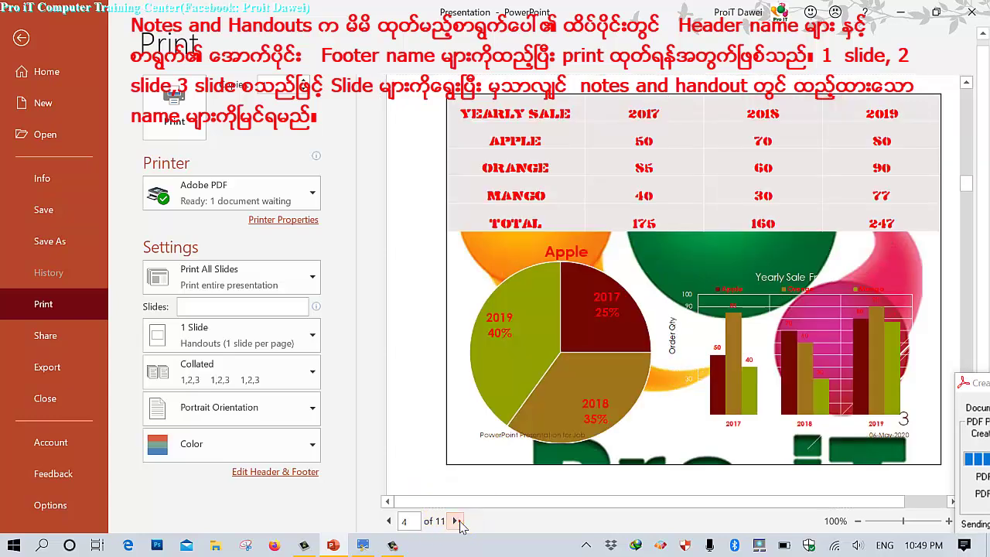
click(457, 522)
click(458, 523)
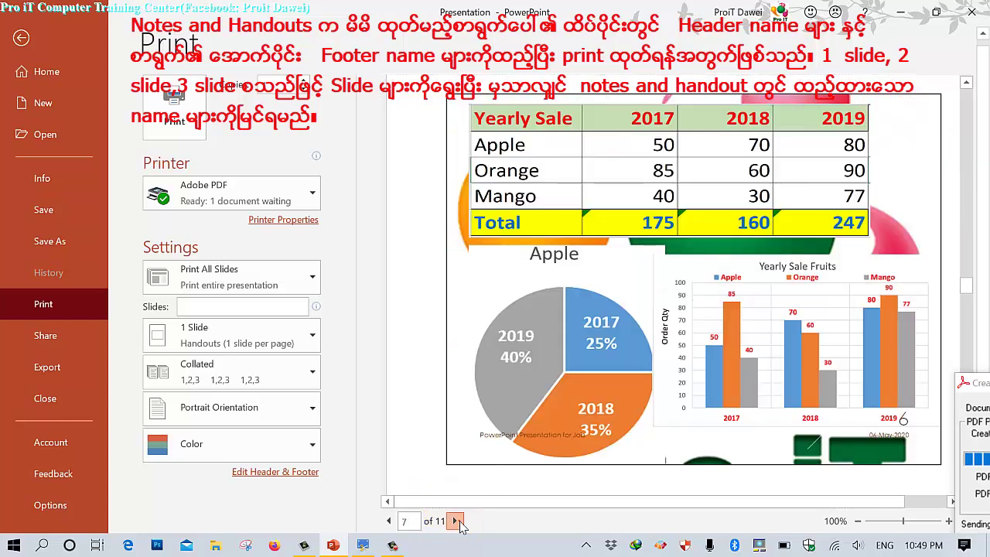
click(457, 521)
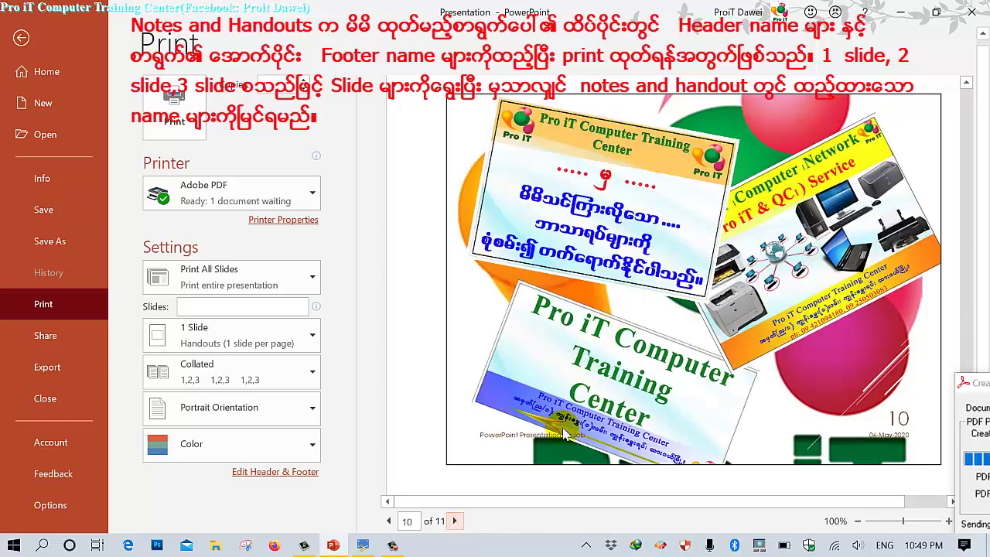
click(455, 524)
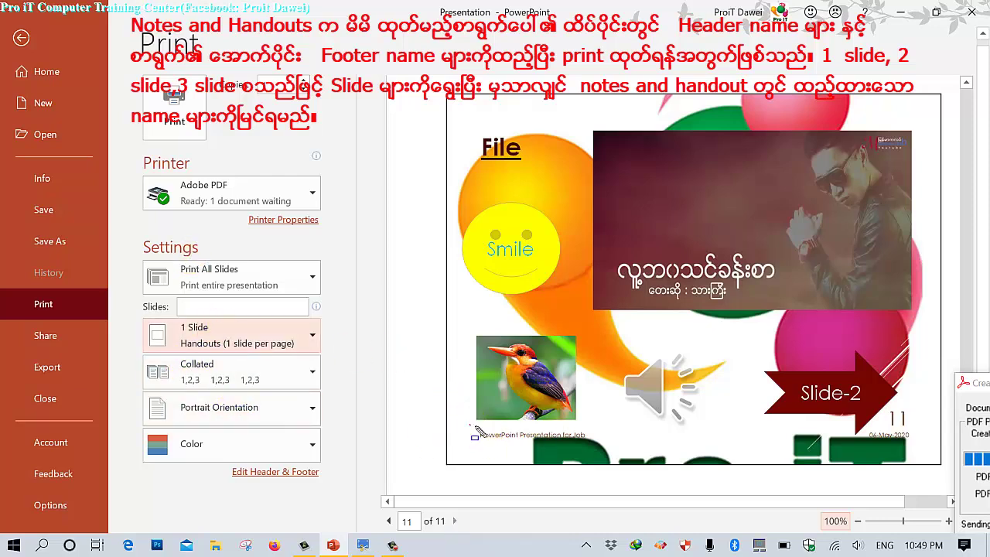
drag(586, 449, 600, 445)
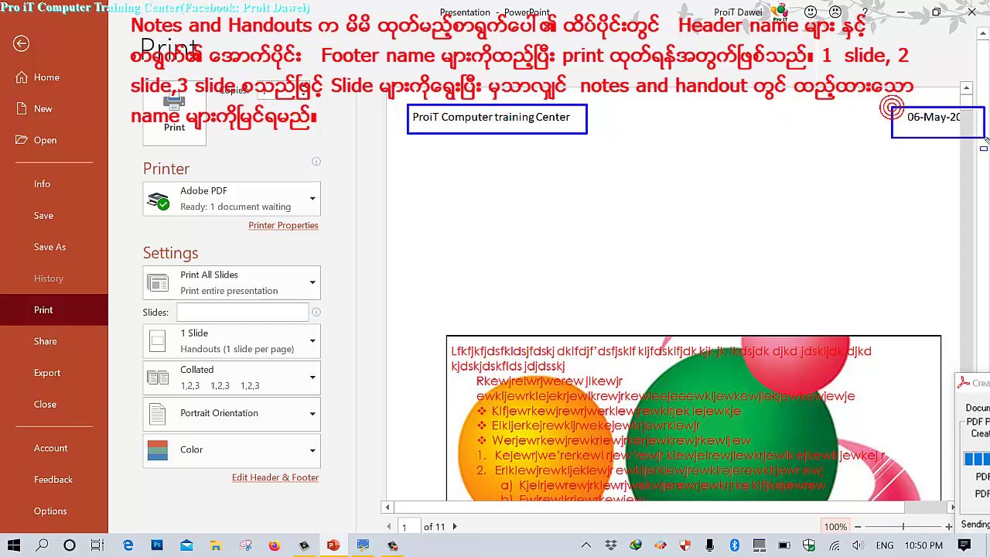
drag(986, 141, 972, 133)
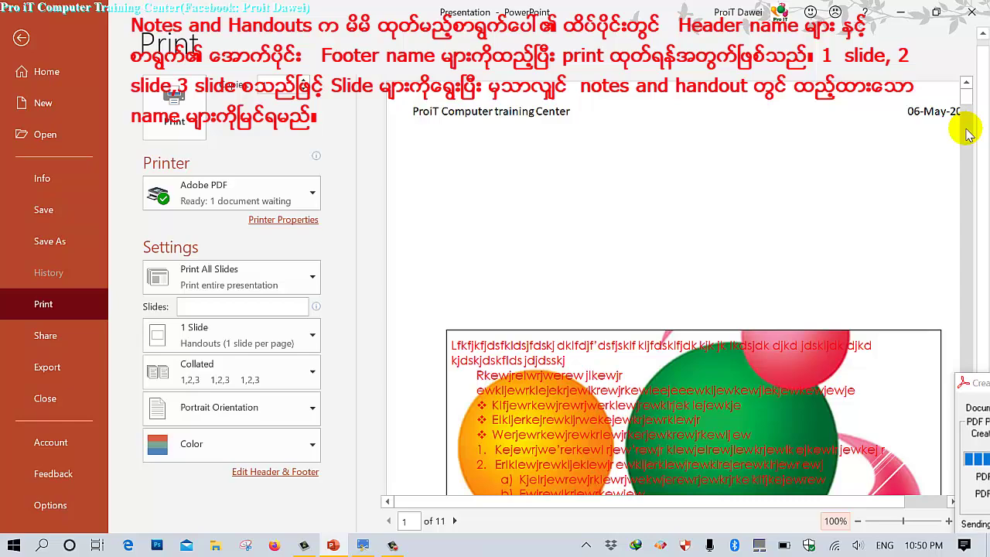
scroll(717, 239, down, 5)
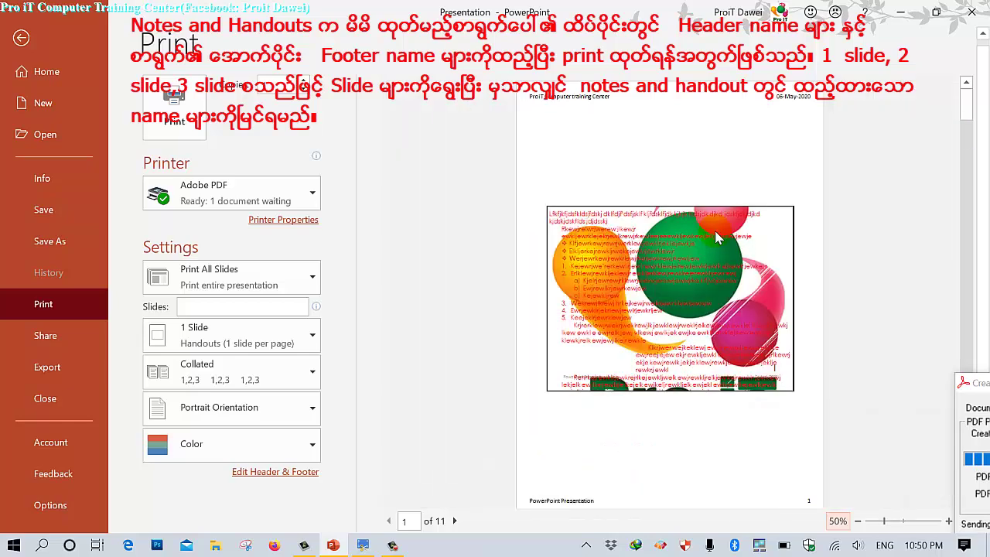
Try the 2 Slides and then 3 Slides handout layouts from the layout dropdown
click(220, 336)
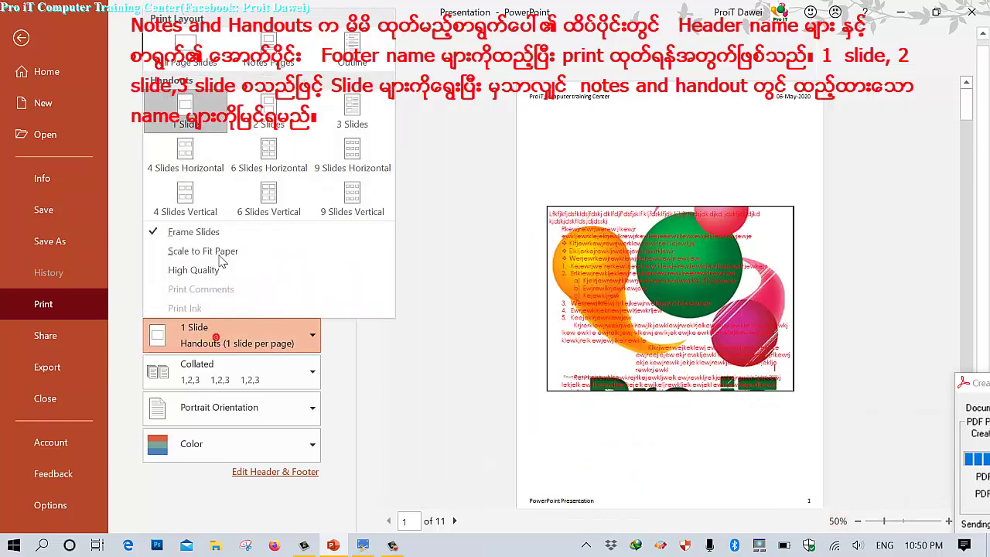
click(270, 120)
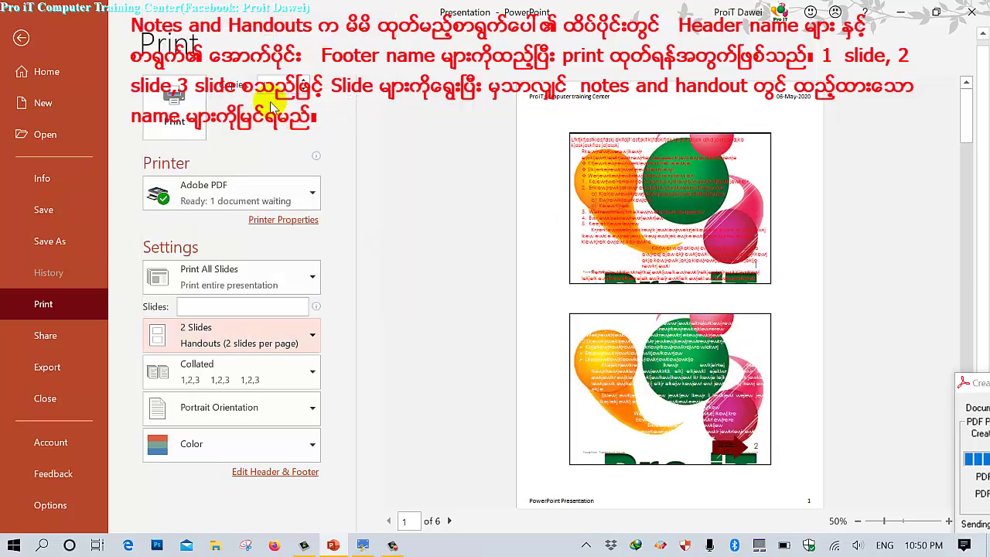
click(208, 338)
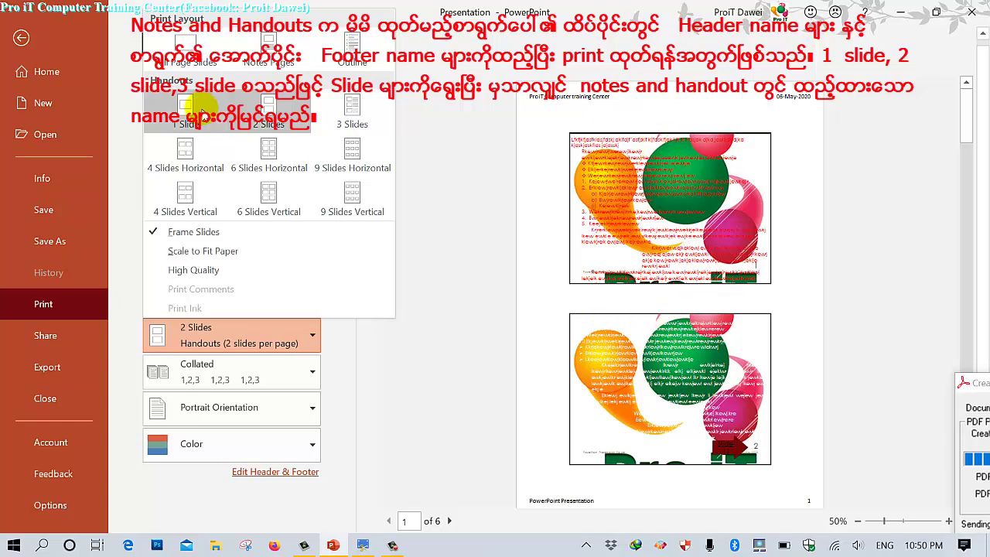
click(352, 111)
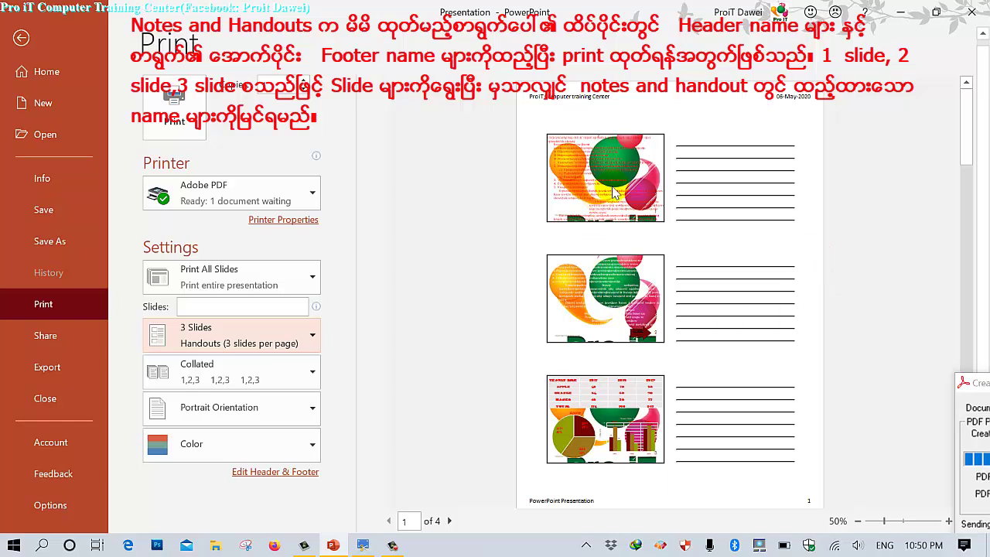
click(209, 335)
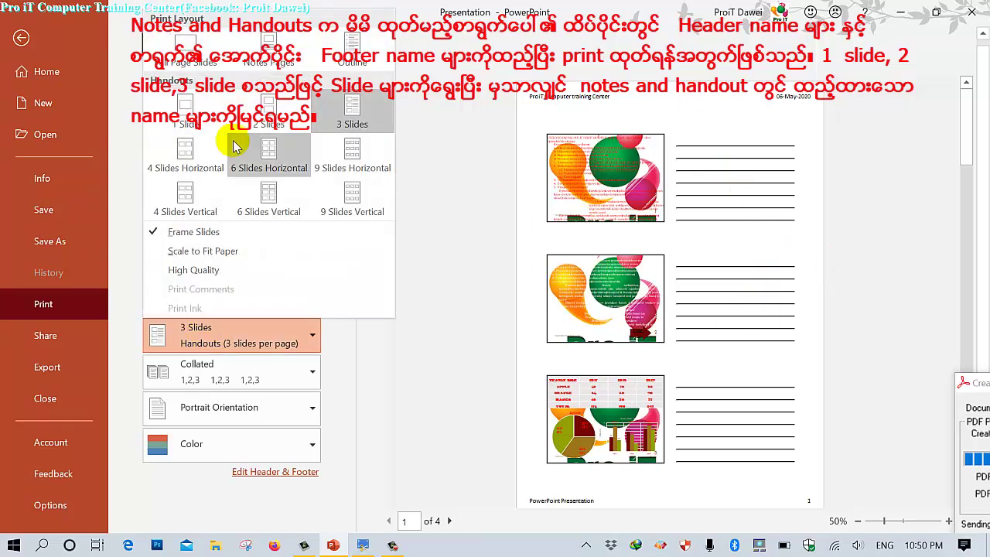
key(Escape)
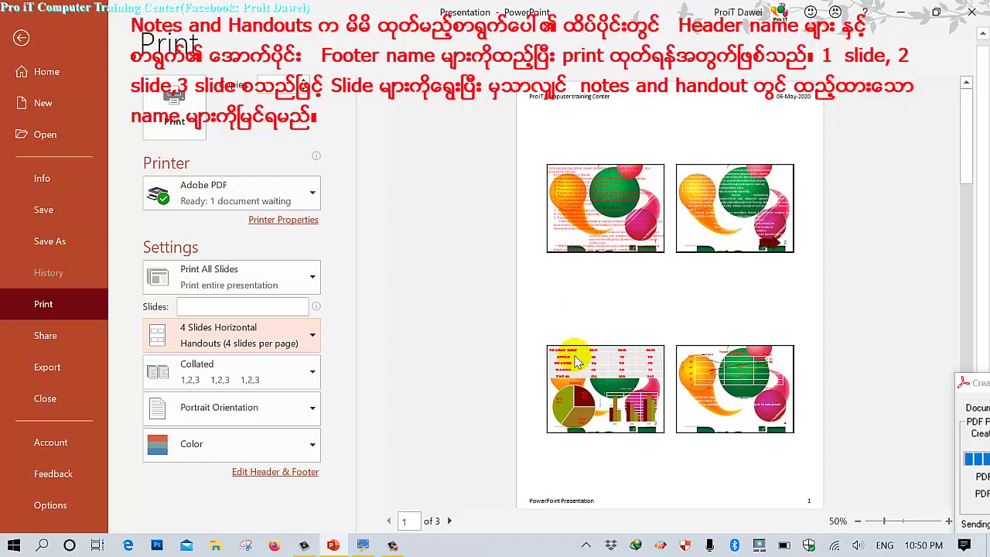
Page forward and back through the three handout pages, ending on page 2
click(451, 520)
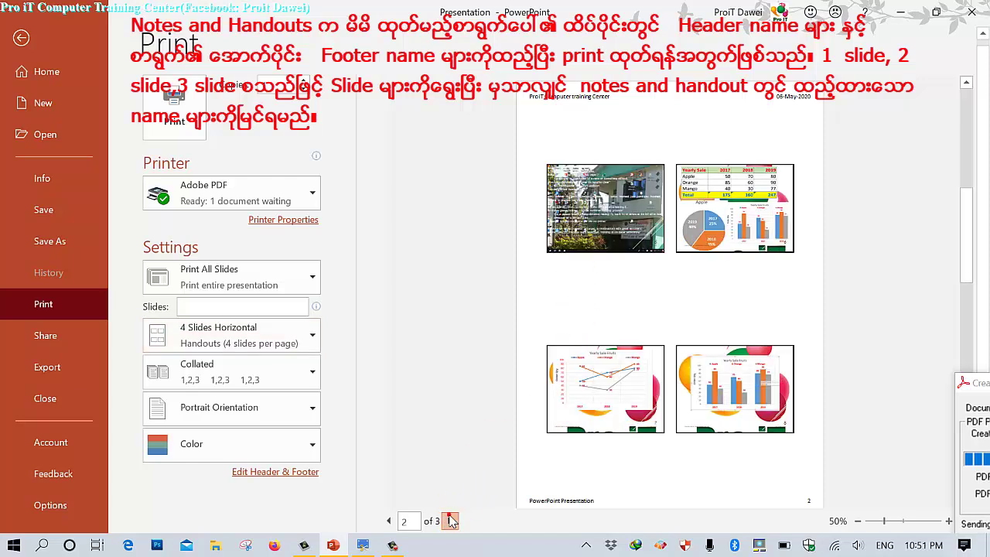
click(452, 521)
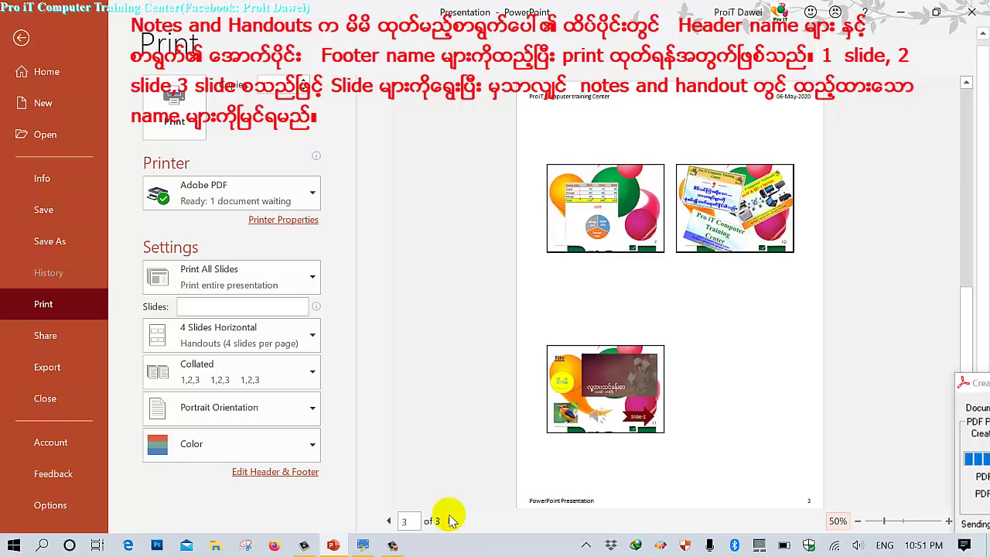
click(387, 522)
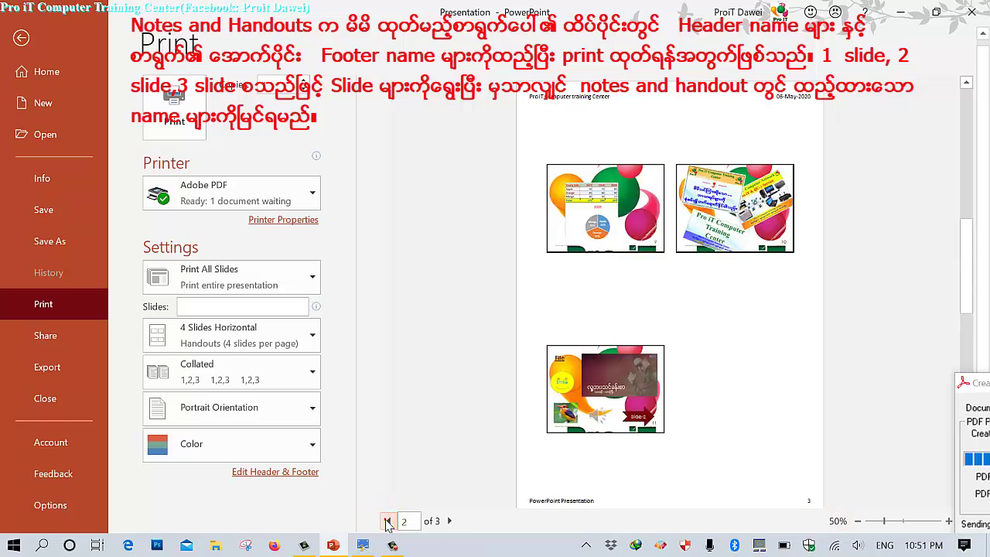
click(387, 522)
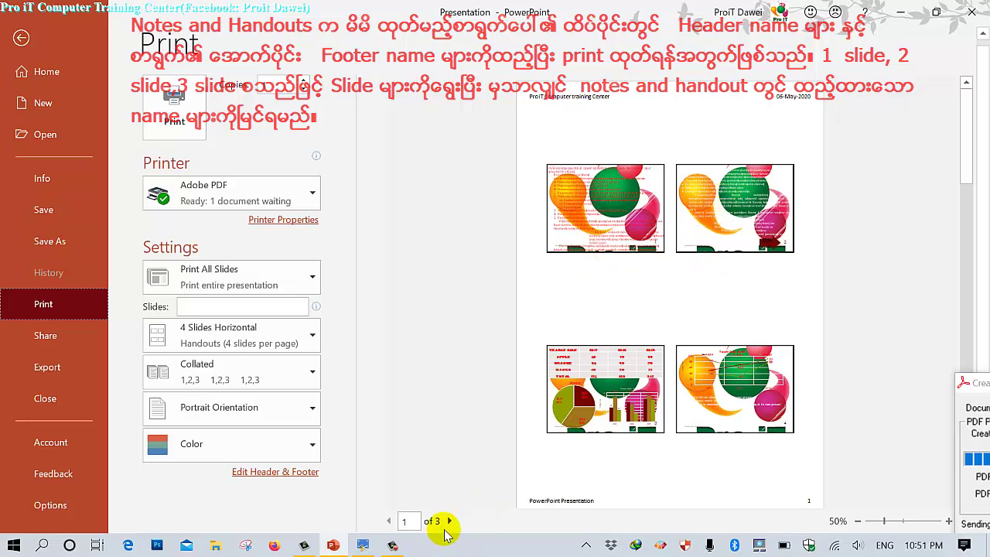
click(449, 523)
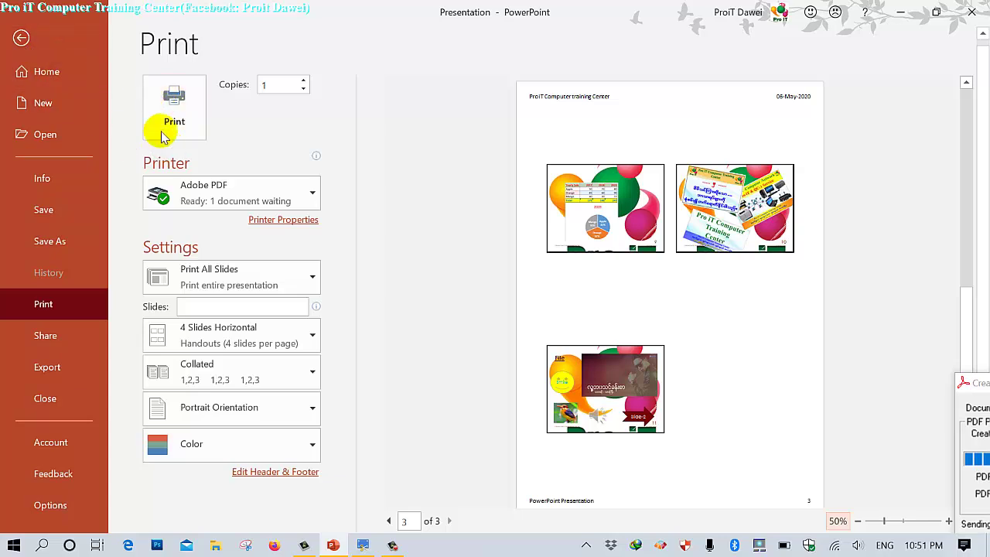
Review Adobe PDF's Paper/Quality and Advanced settings, then print the handouts to Adobe PDF
click(209, 203)
click(207, 224)
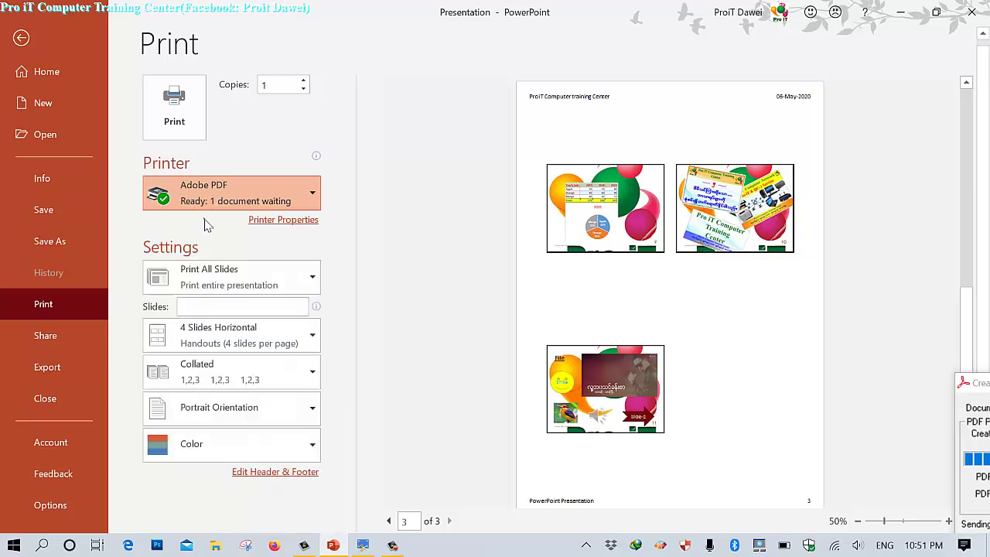
click(282, 220)
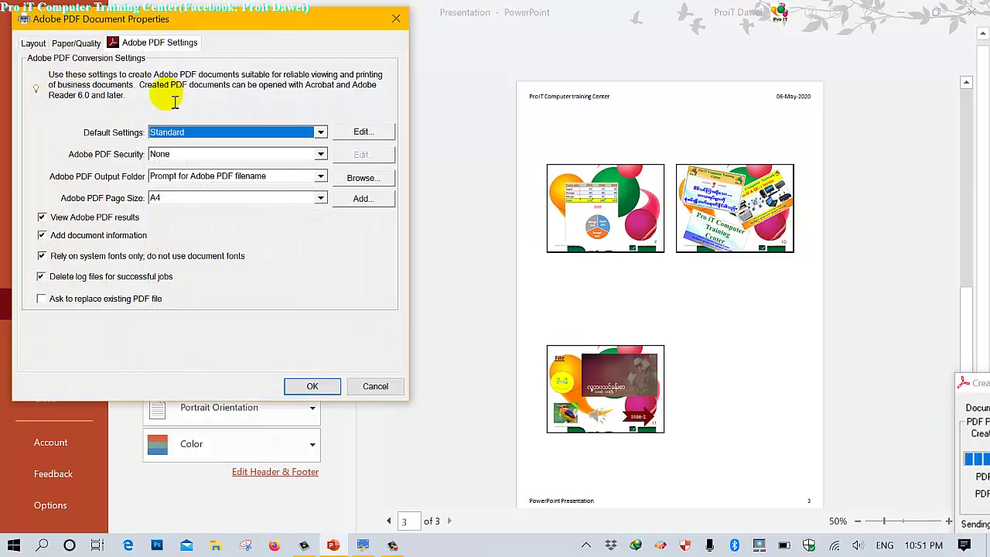
click(75, 45)
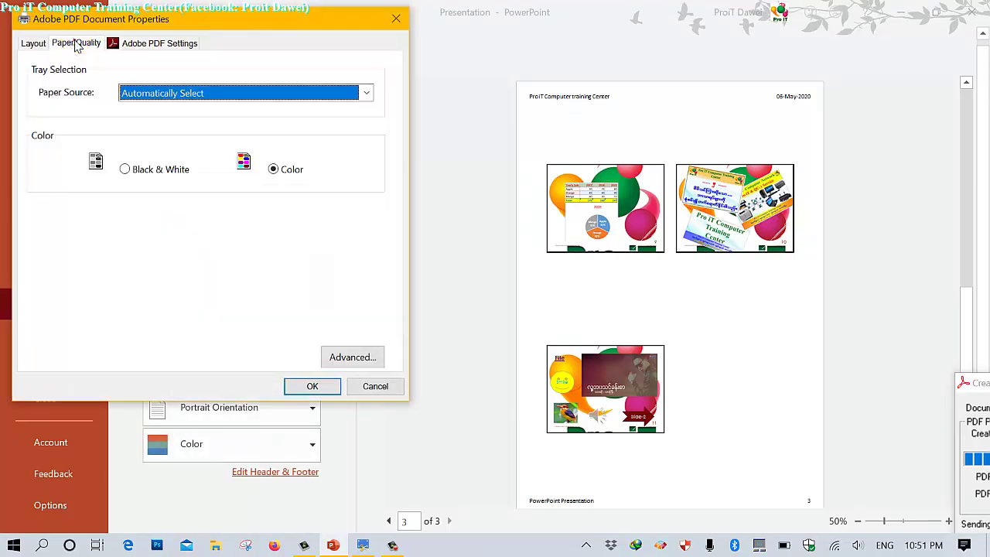
click(335, 358)
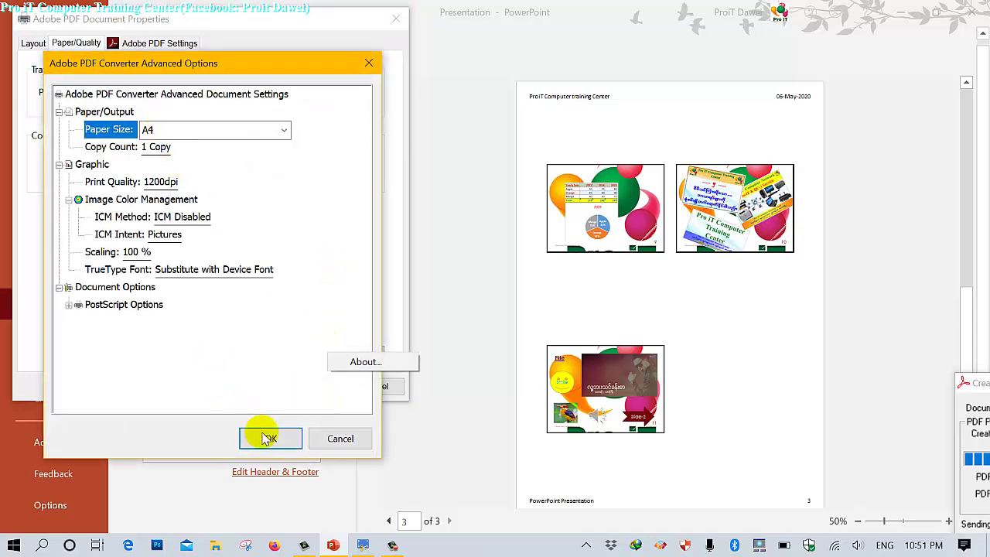
click(270, 439)
click(34, 43)
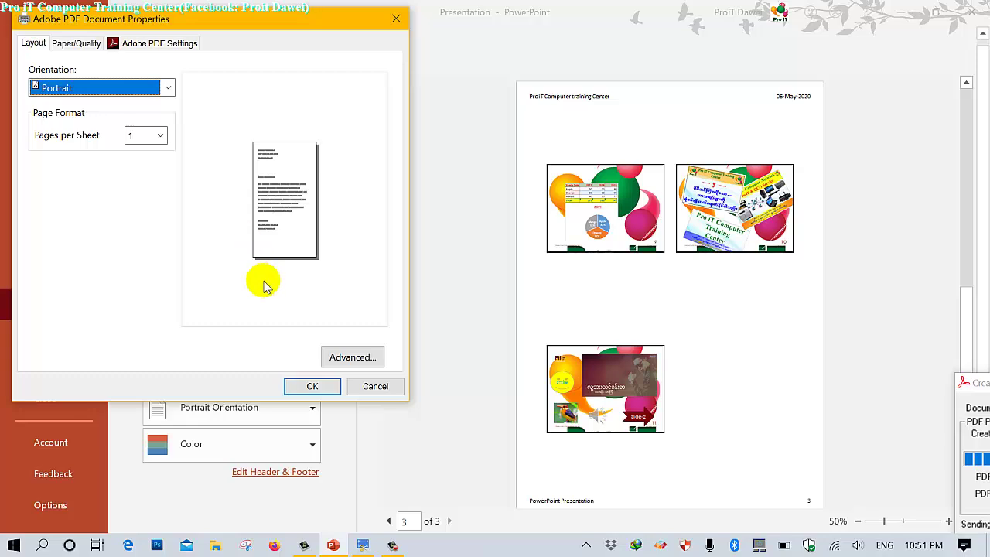
click(313, 388)
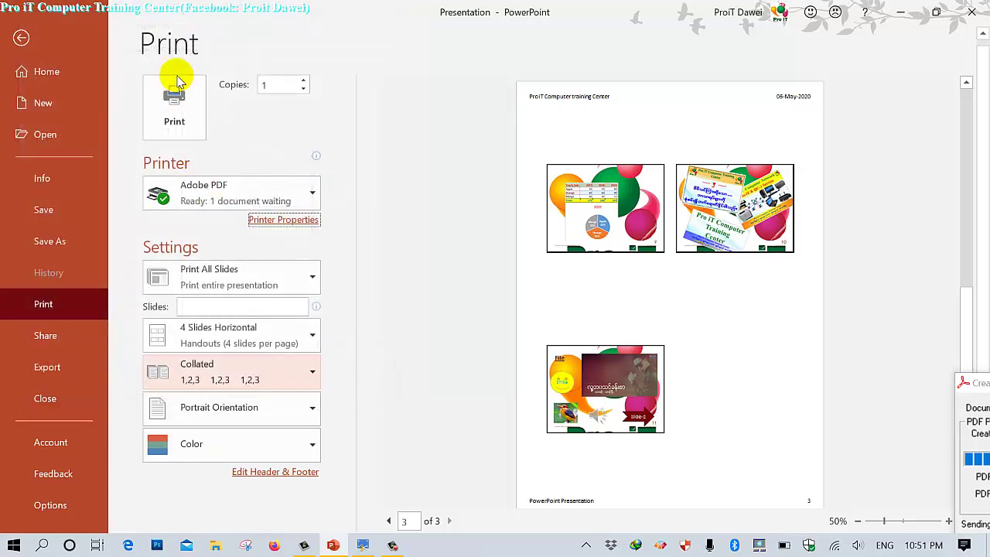
click(174, 76)
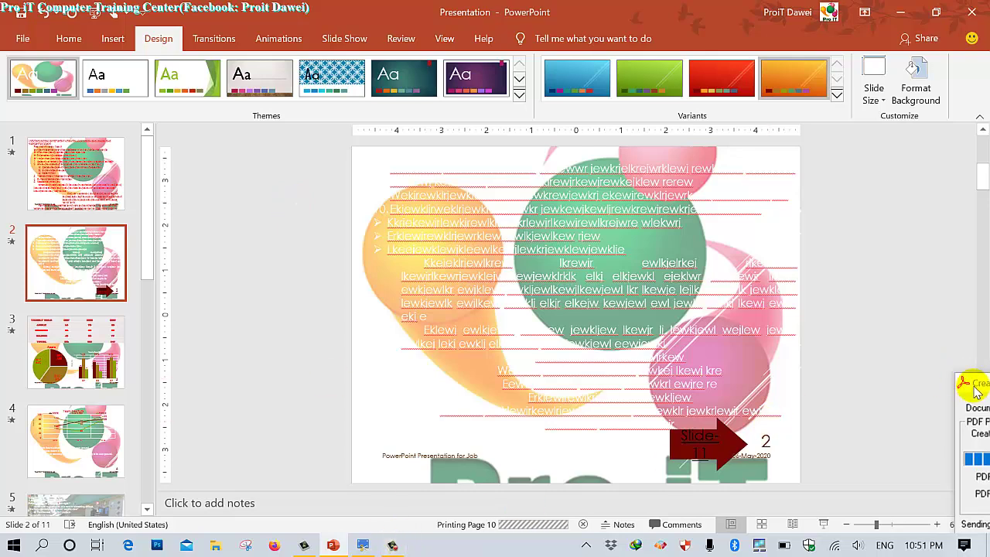
Close the Creating Adobe PDF progress window and scroll the editor back to slide 1
drag(973, 391, 510, 312)
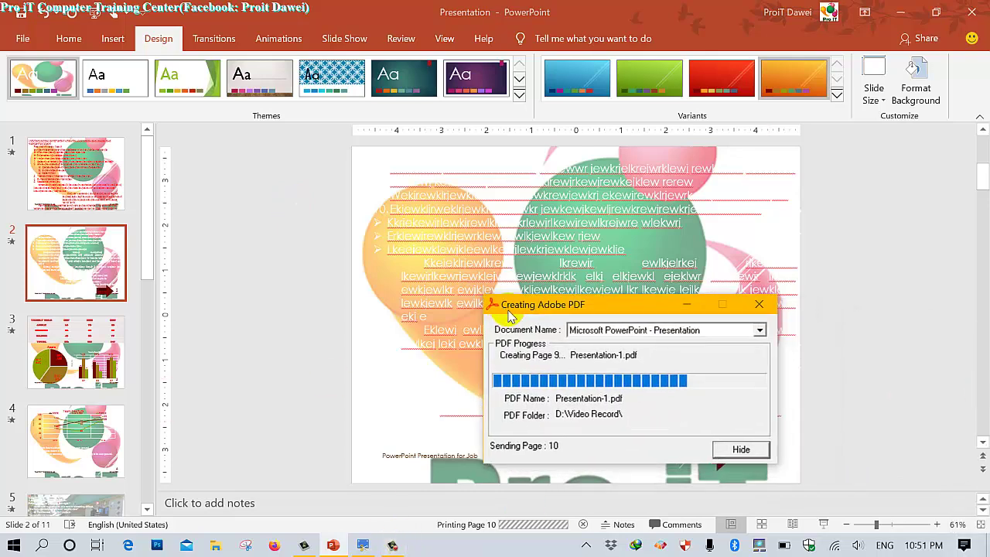
click(759, 304)
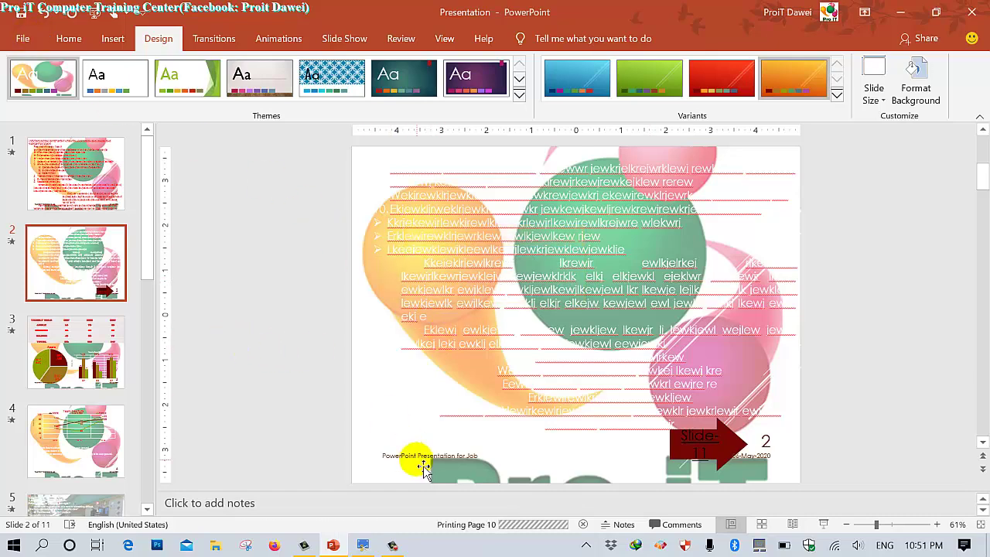
scroll(469, 431, down, 5)
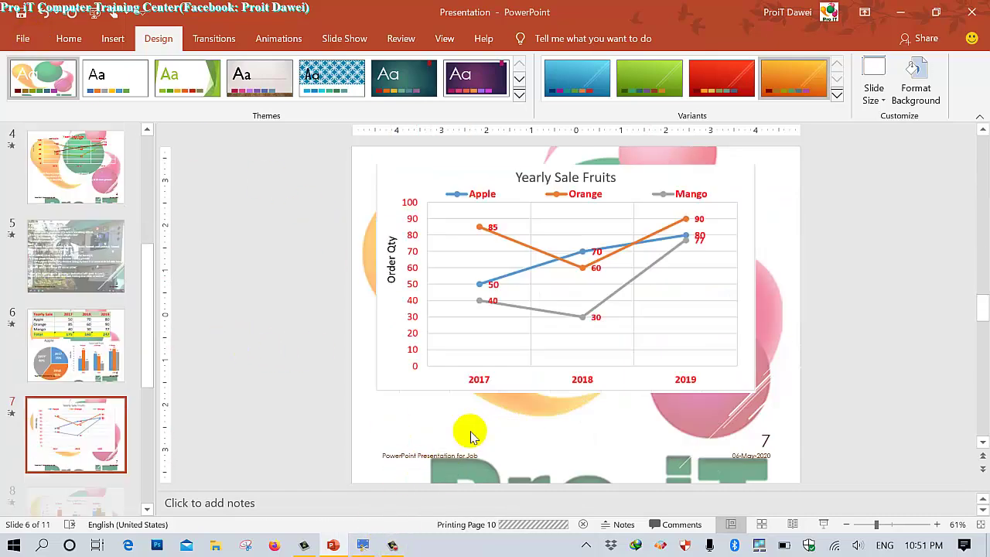
scroll(486, 431, up, 1)
scroll(475, 436, up, 5)
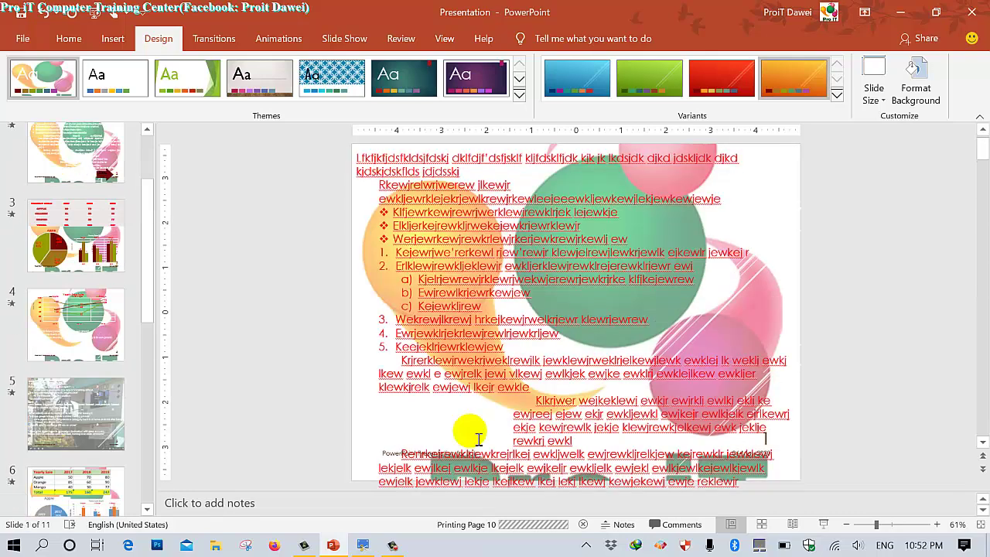
Minimize PowerPoint and Snagit Editor to reach the desktop, then open This PC
right_click(394, 545)
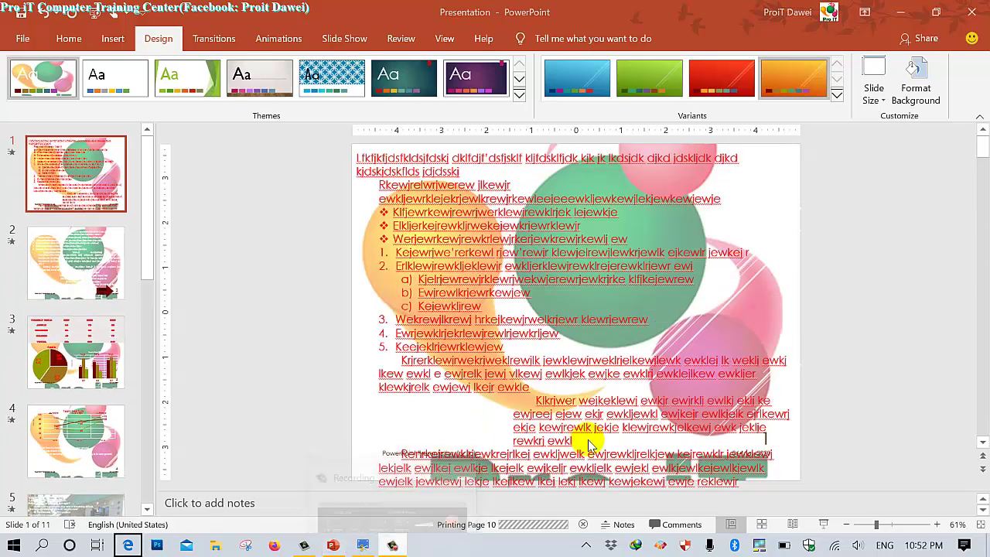
click(628, 402)
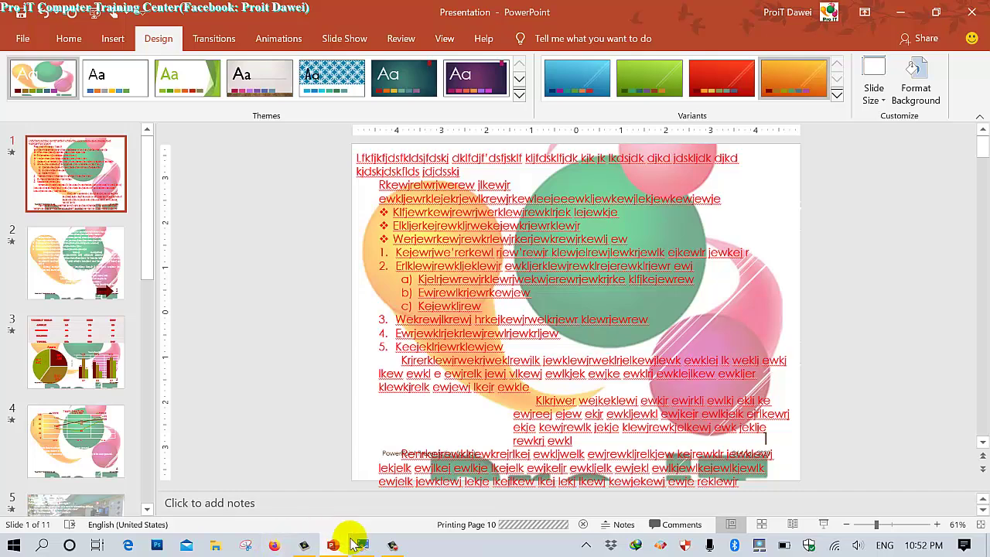
mouse_move(363, 546)
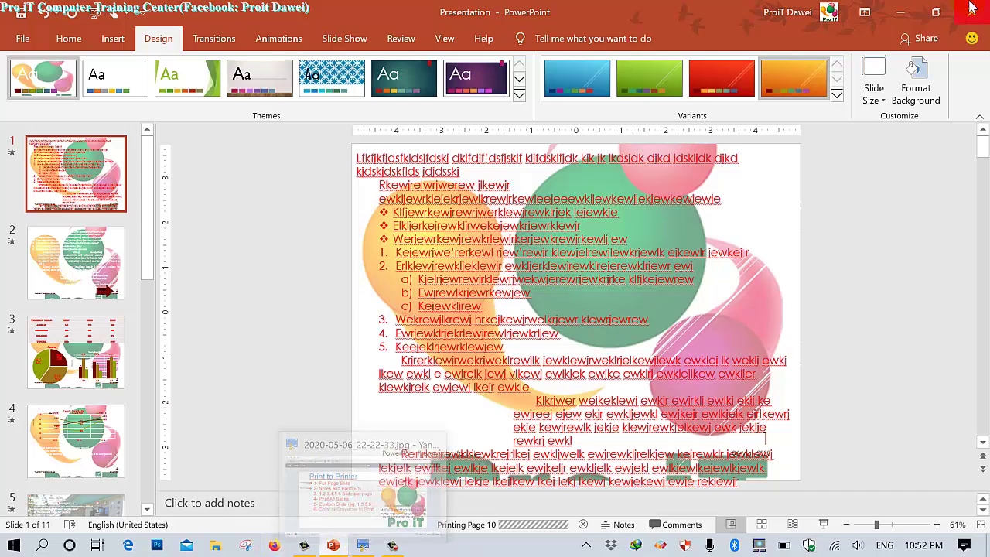
click(903, 14)
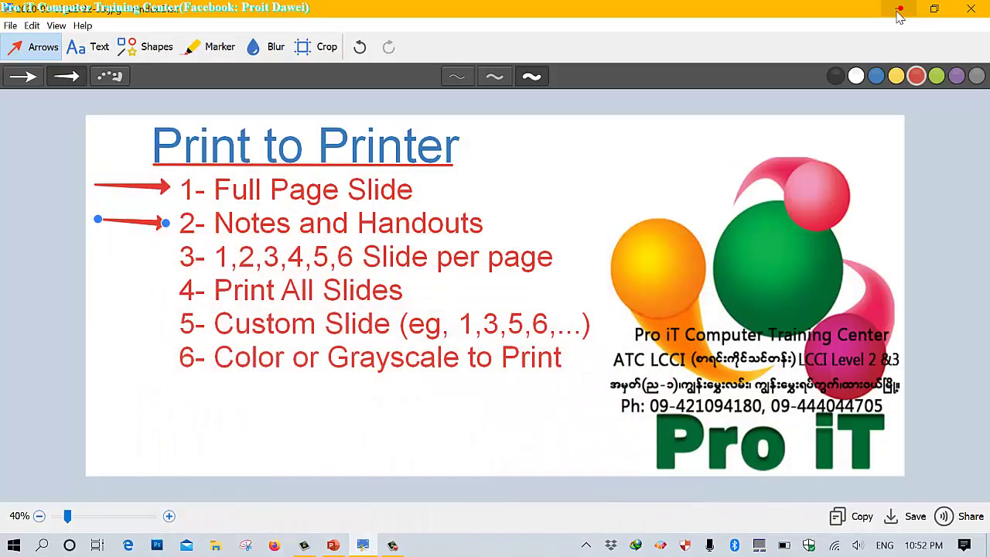
click(905, 6)
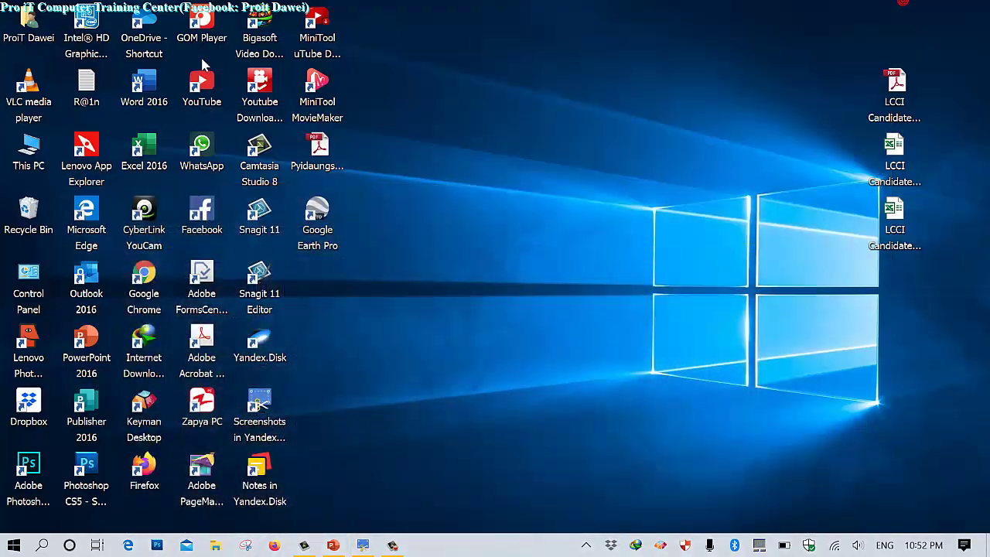
double_click(37, 142)
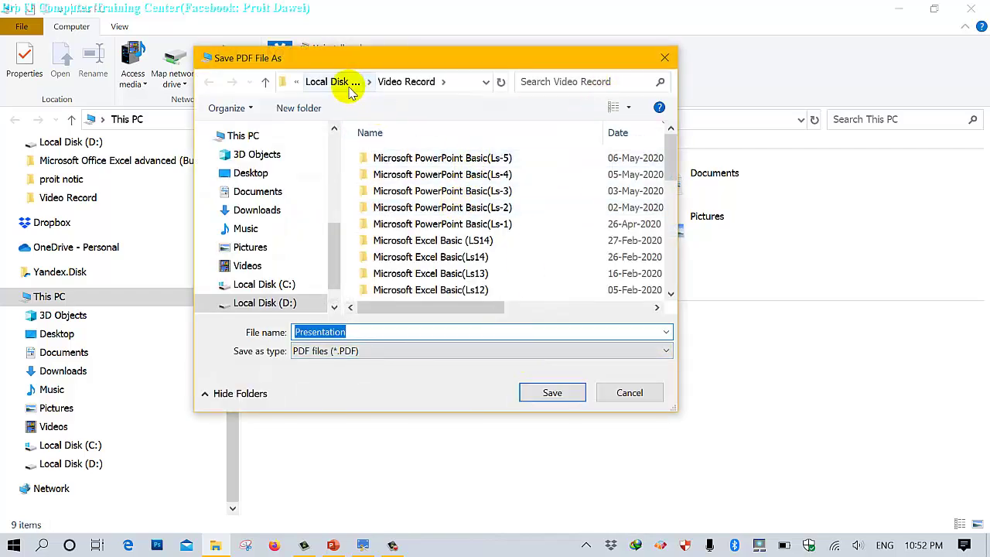
Save the PDF as 'Presentation(slide per page)' in D:\Video Record
scroll(507, 252, down, 3)
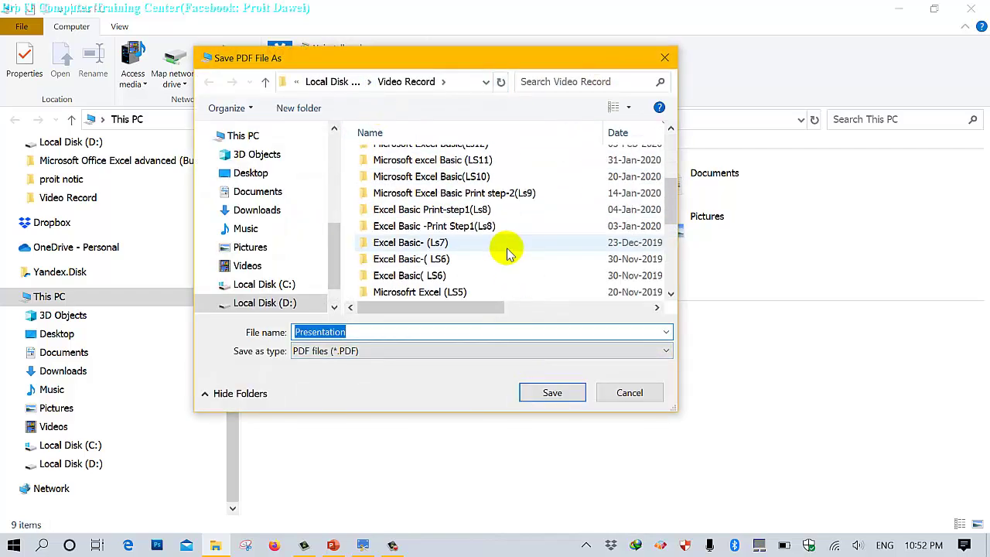
click(377, 335)
text((slide)
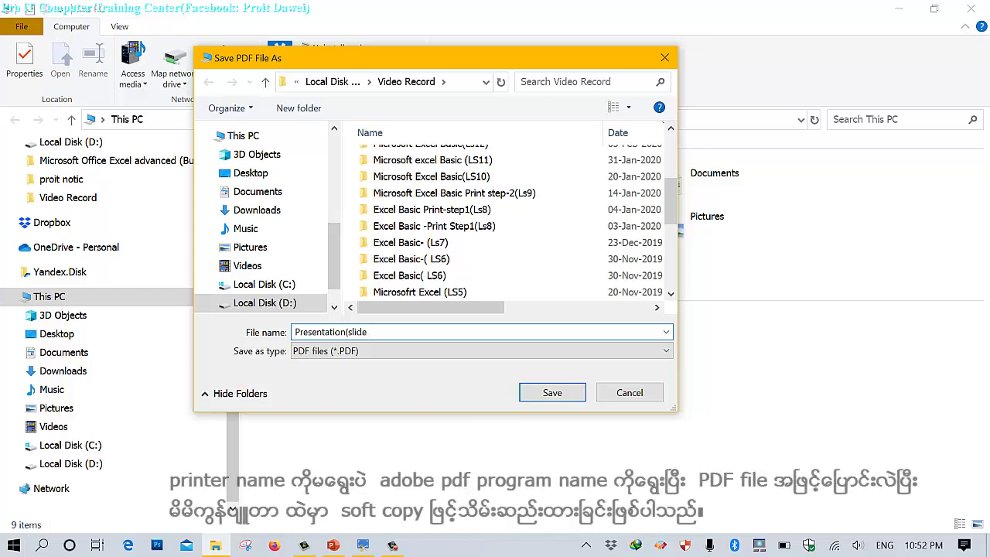
text(per page)
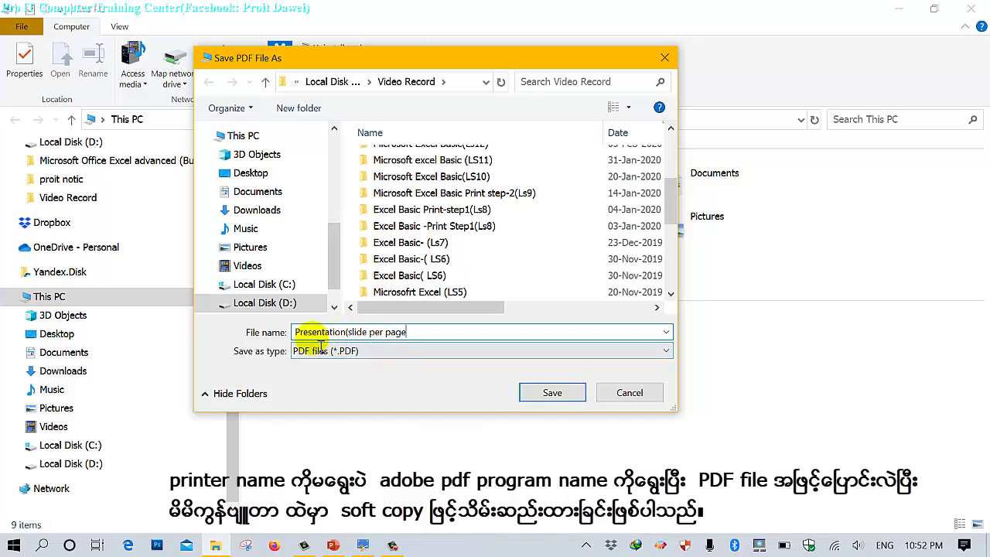
click(564, 391)
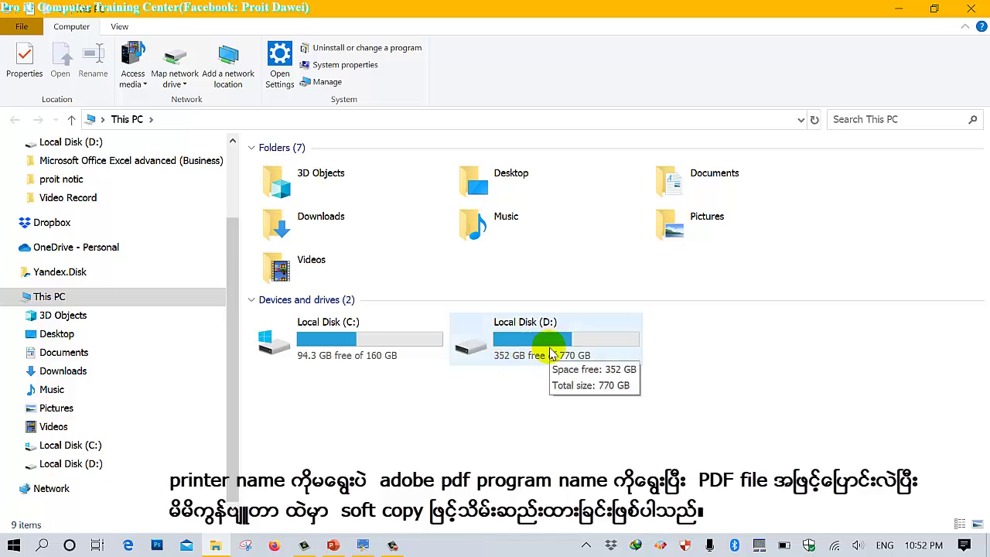
Bring PowerPoint forward and move the PDF progress window toward the screen edge
click(332, 545)
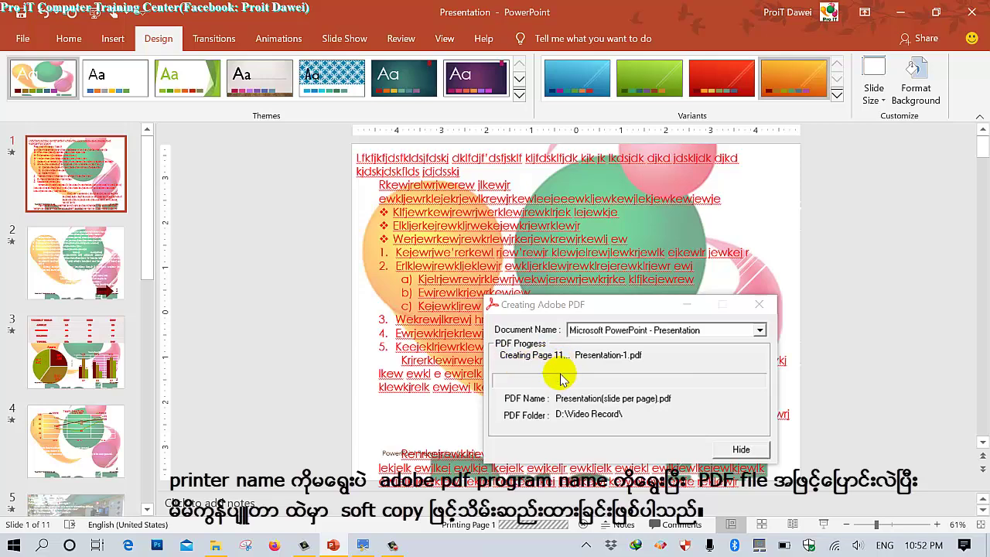
drag(558, 312, 668, 261)
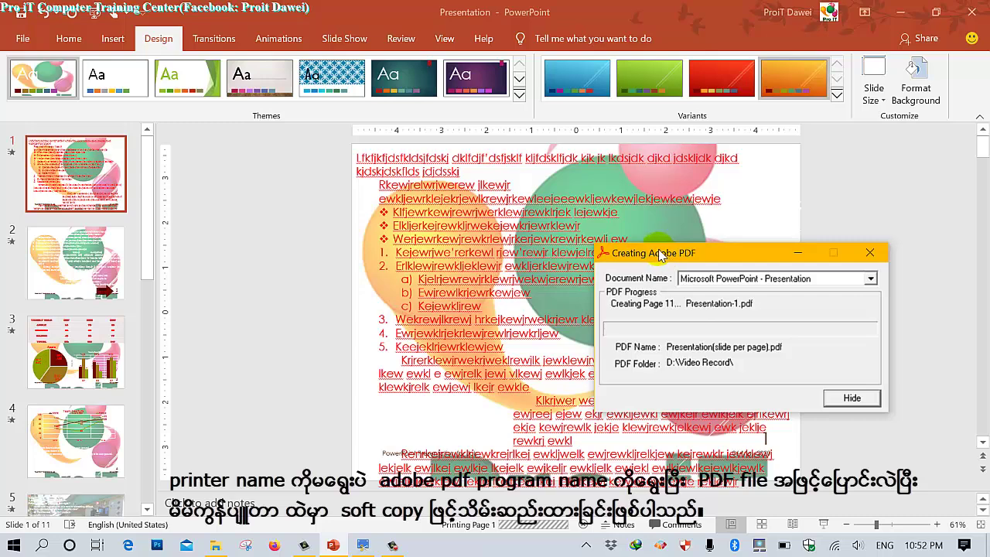
drag(660, 255, 789, 313)
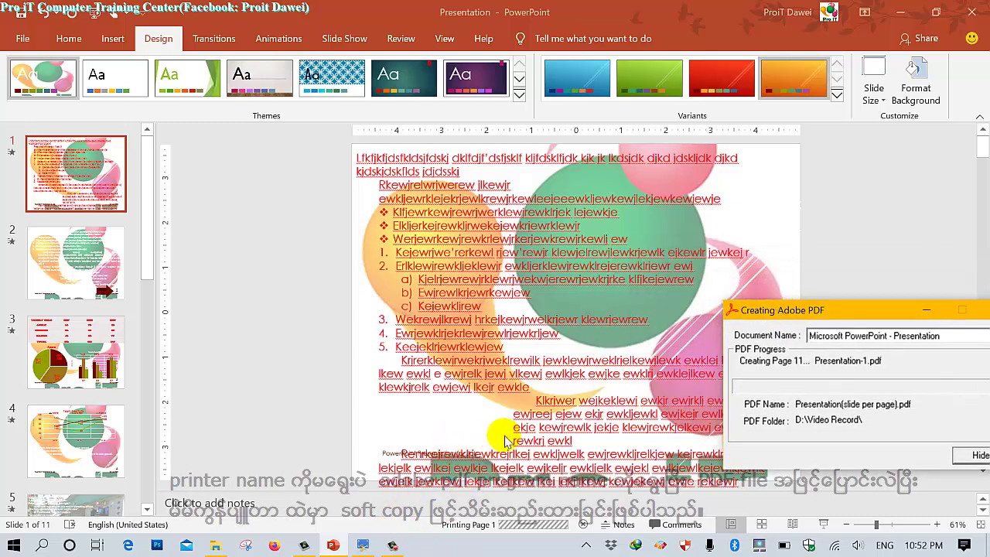
Draw a red arrow at item 3, '1,2,3,4,5,6 Slide per page', then return to PowerPoint
click(364, 544)
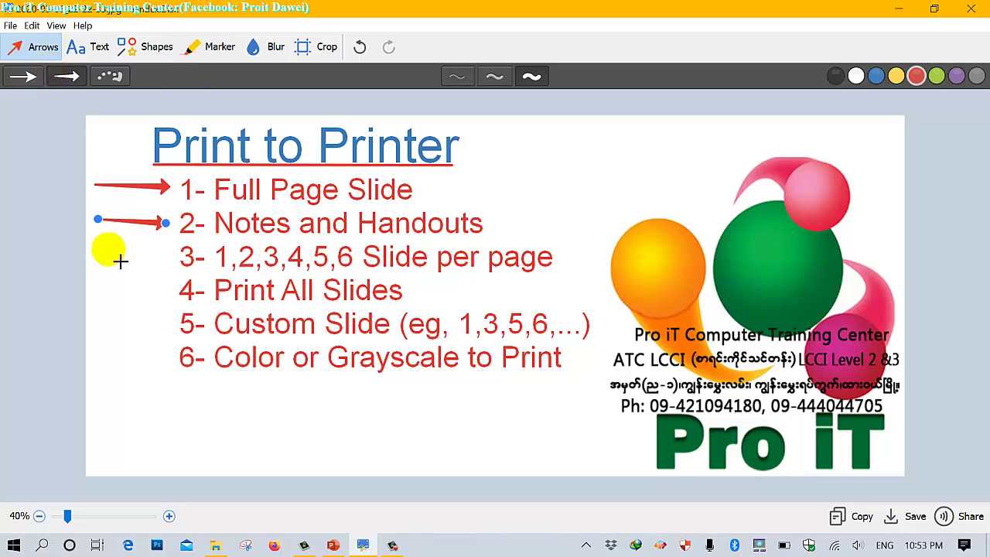
drag(102, 251, 175, 252)
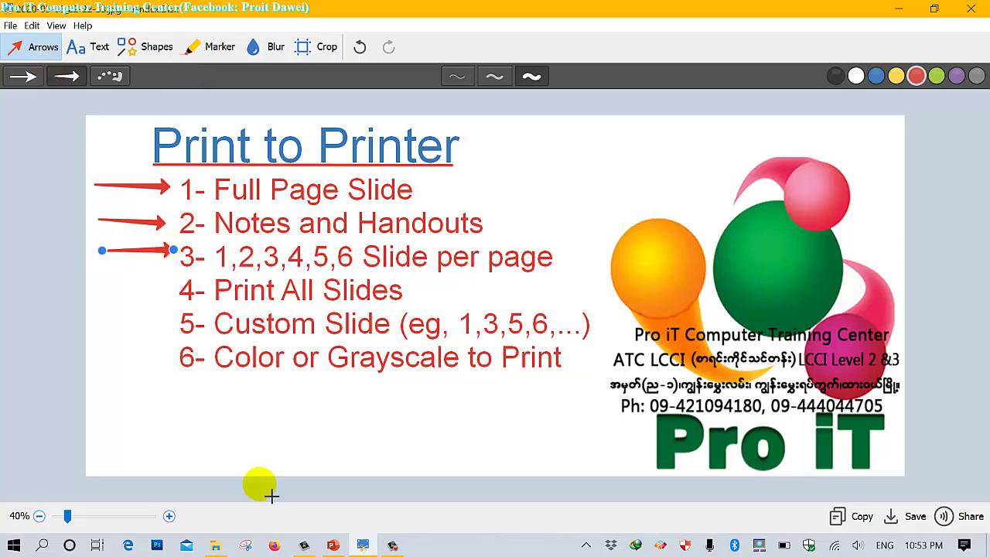
click(333, 545)
right_click(332, 546)
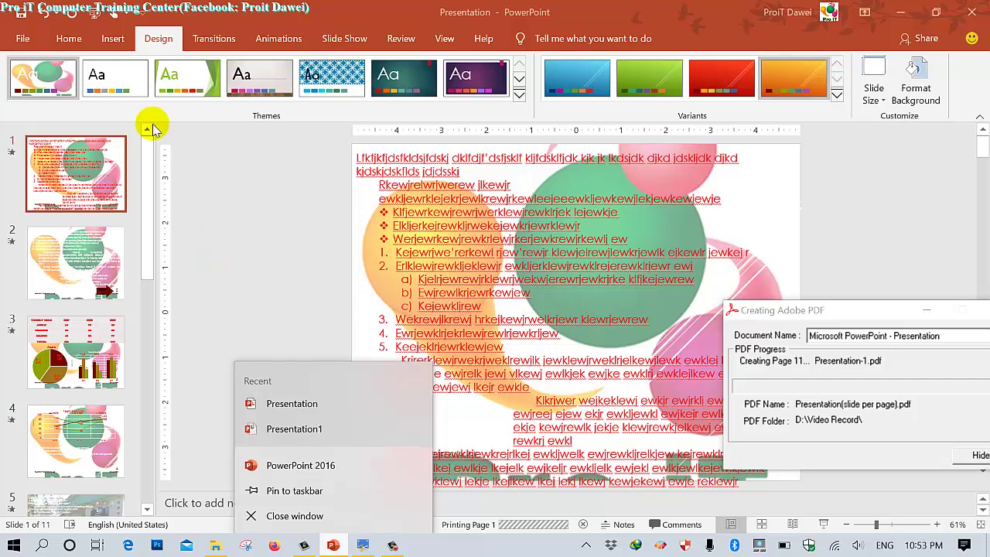
Go to the Print page and set handouts to 6 slides vertical per page
click(11, 46)
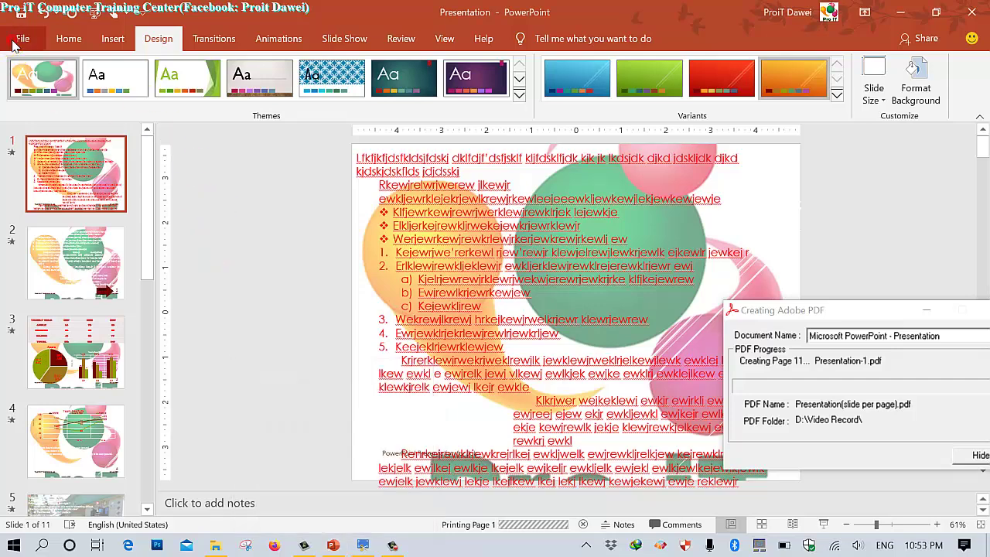
click(15, 43)
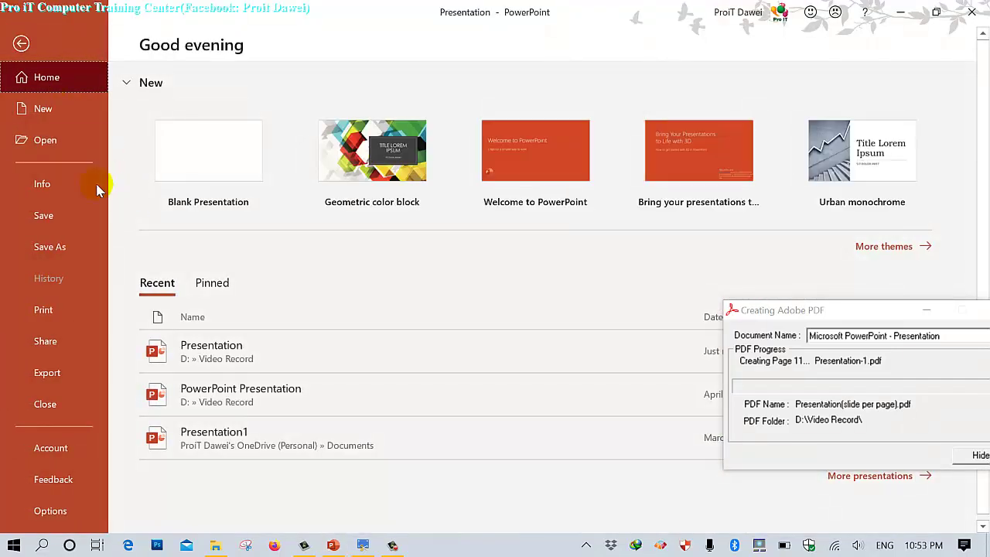
click(50, 306)
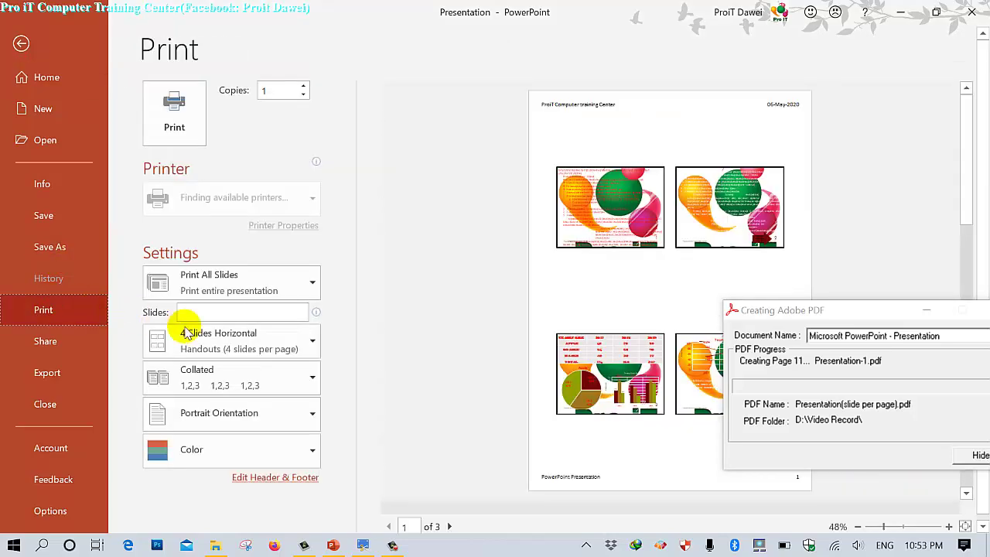
click(247, 338)
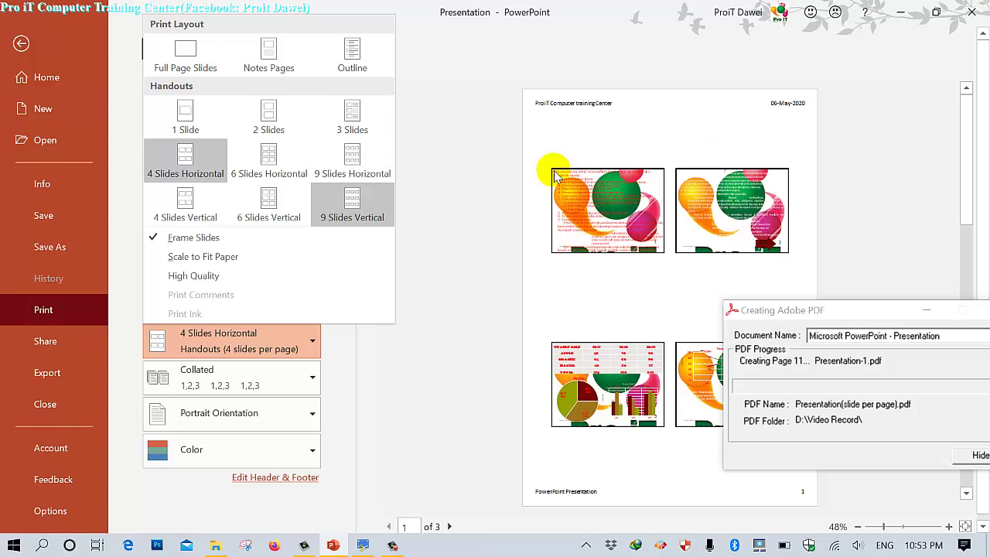
click(263, 204)
Move the PDF progress window aside and switch handouts to 3 slides per page
drag(782, 309, 937, 357)
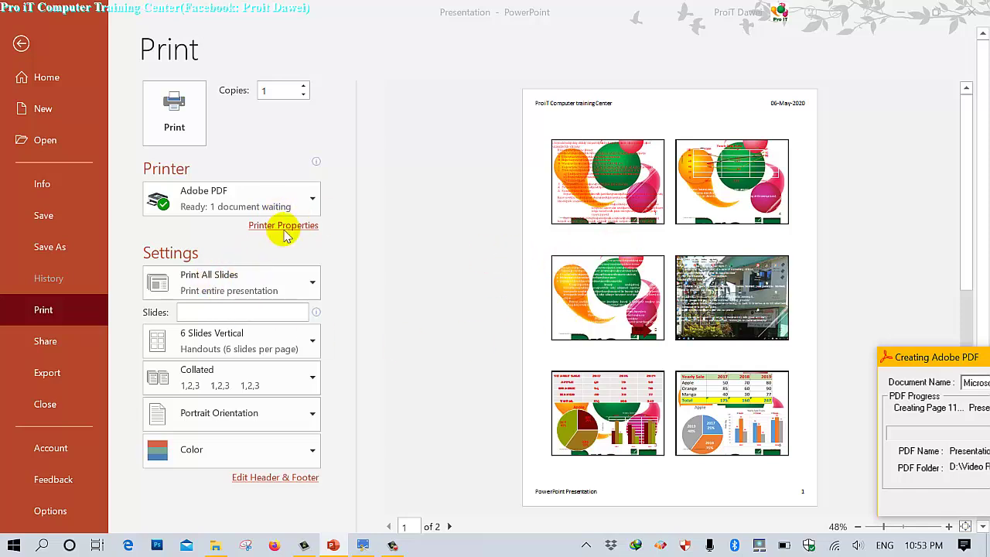
click(240, 352)
click(239, 352)
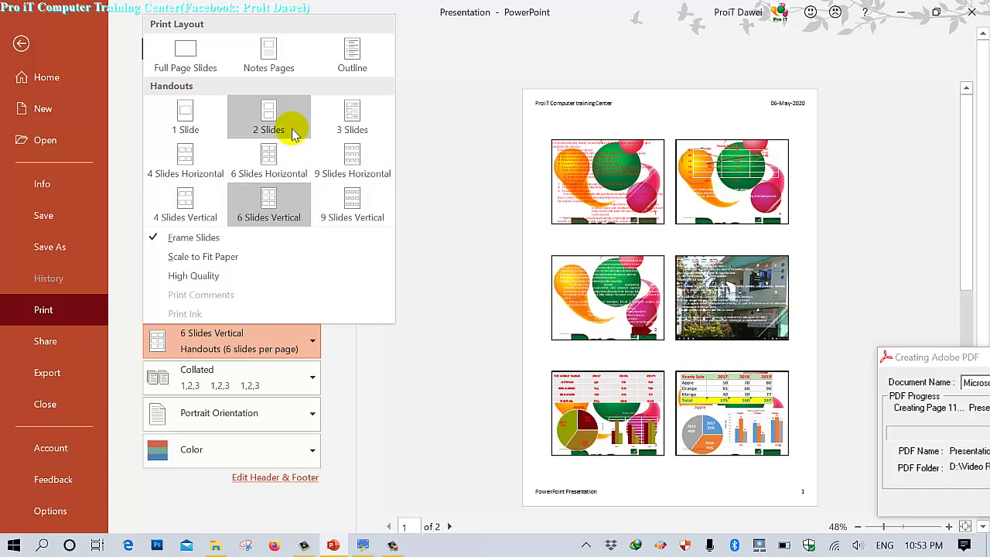
click(348, 123)
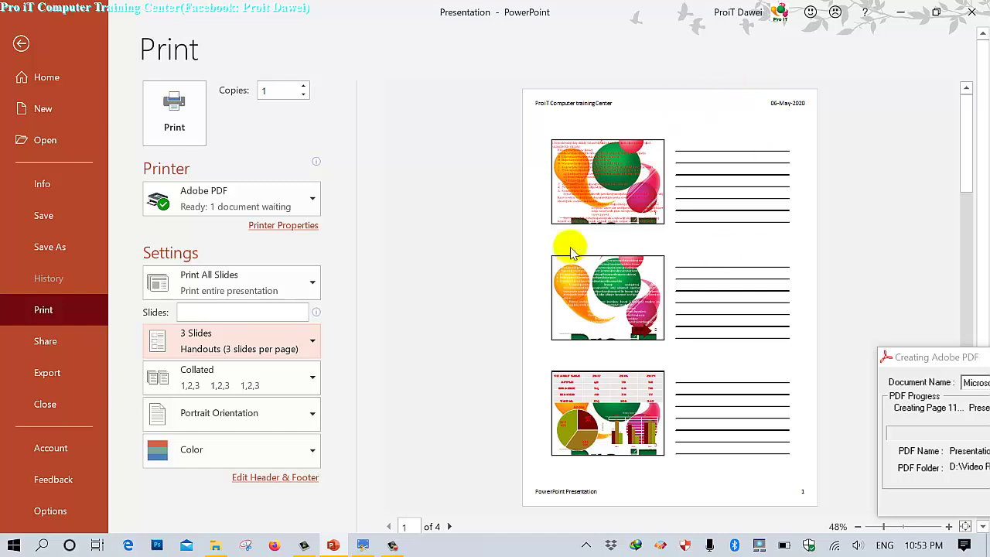
Mark item 4, Print All Slides, with a red arrow and return to PowerPoint
click(363, 546)
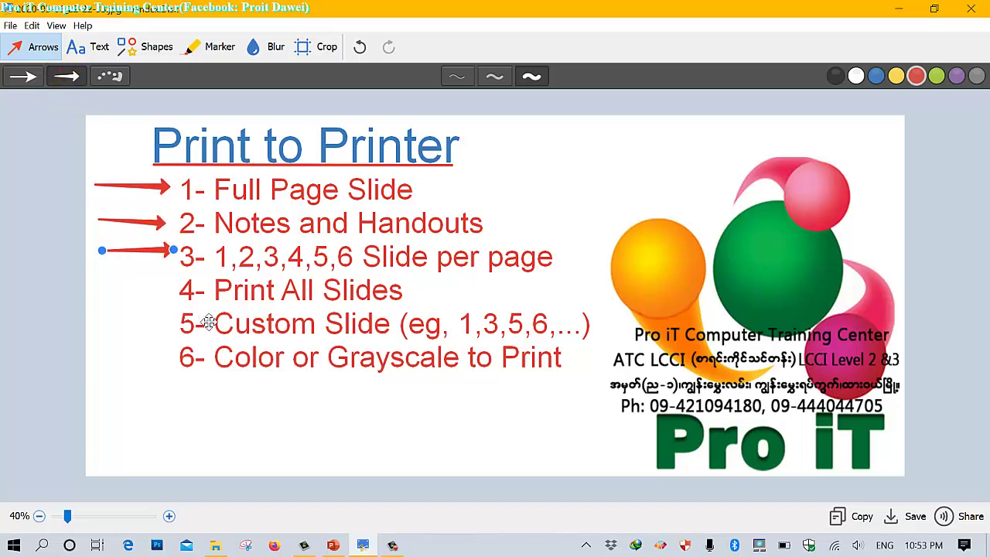
drag(90, 289, 159, 289)
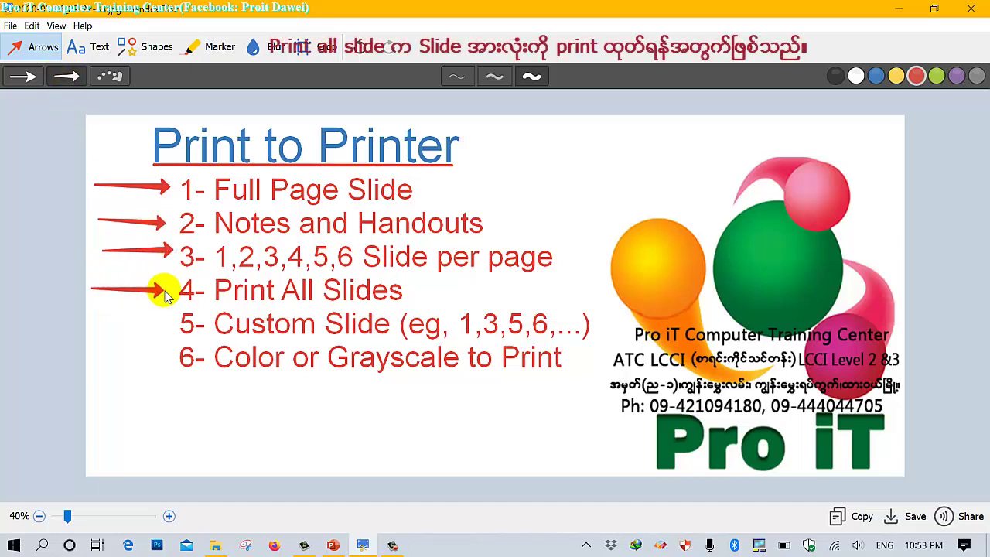
click(332, 546)
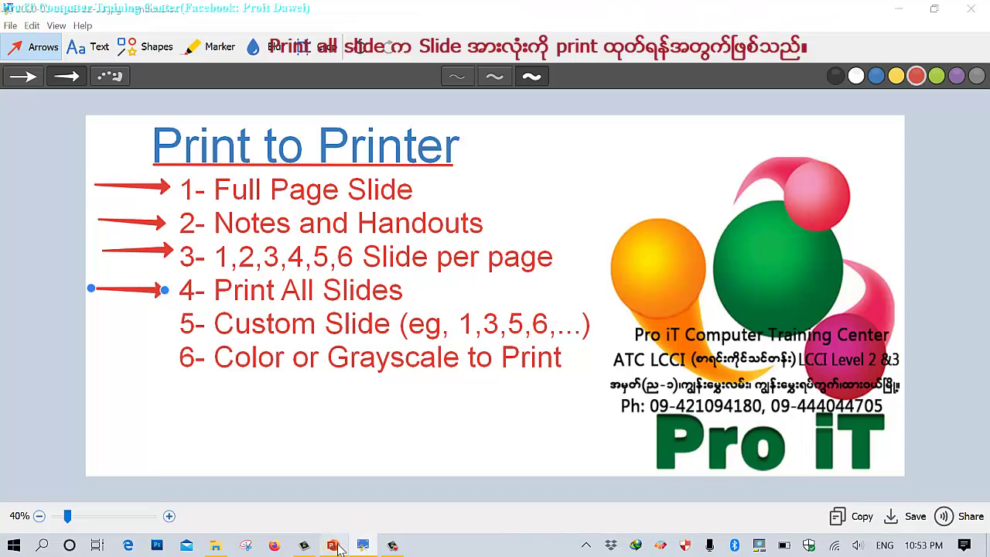
Keep Print All Slides selected and leave the Print page for normal editing
click(276, 288)
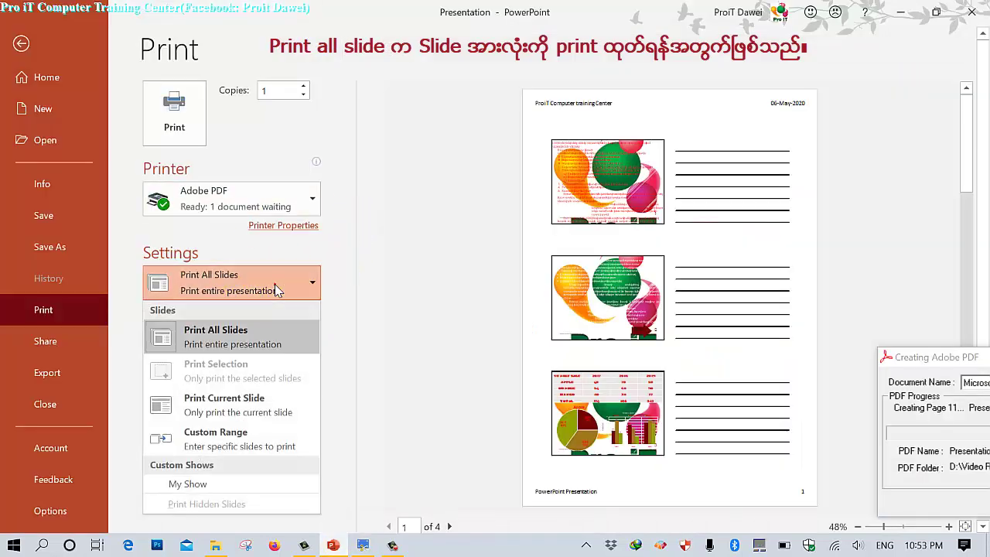
click(212, 332)
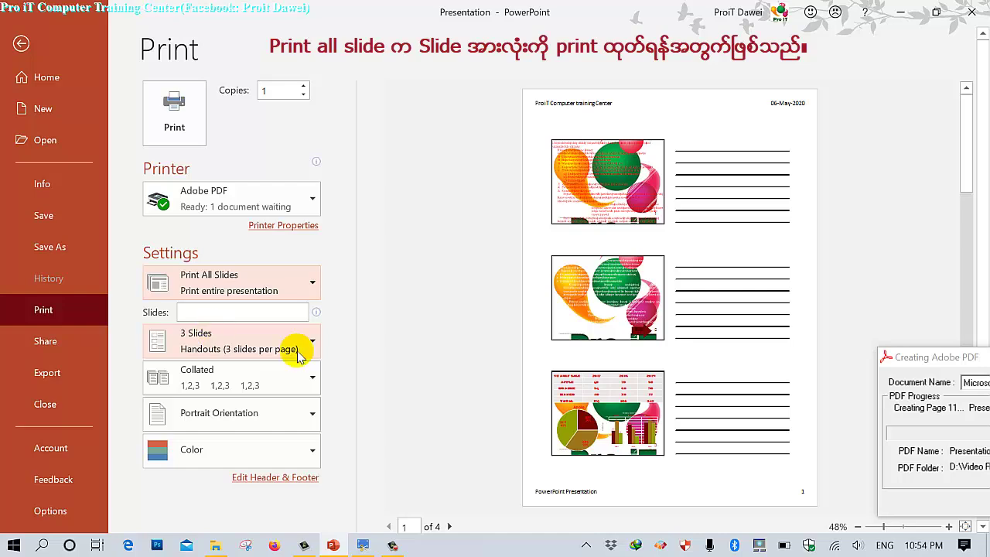
click(20, 45)
Widen the slide thumbnail pane and scroll through all eleven slides
scroll(75, 238, down, 5)
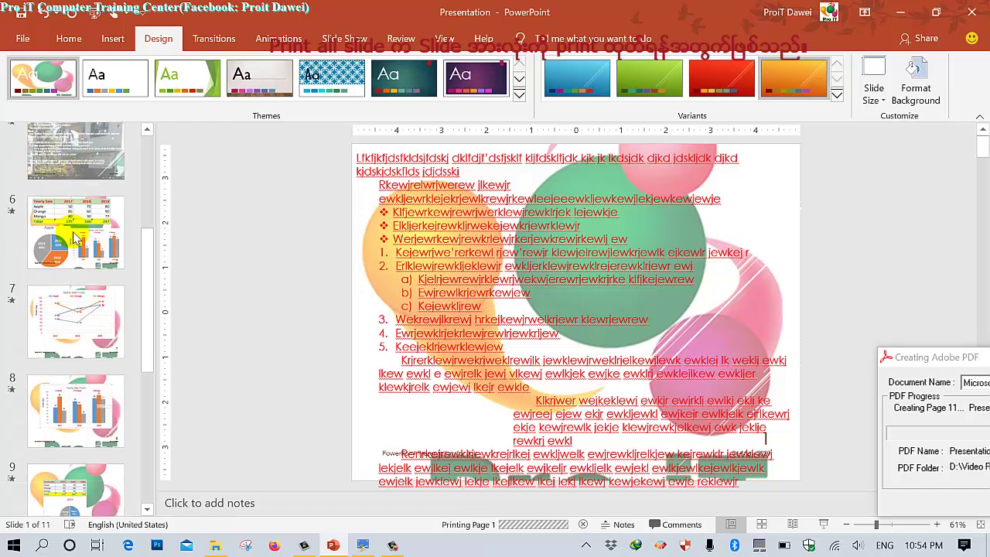
scroll(75, 239, down, 1)
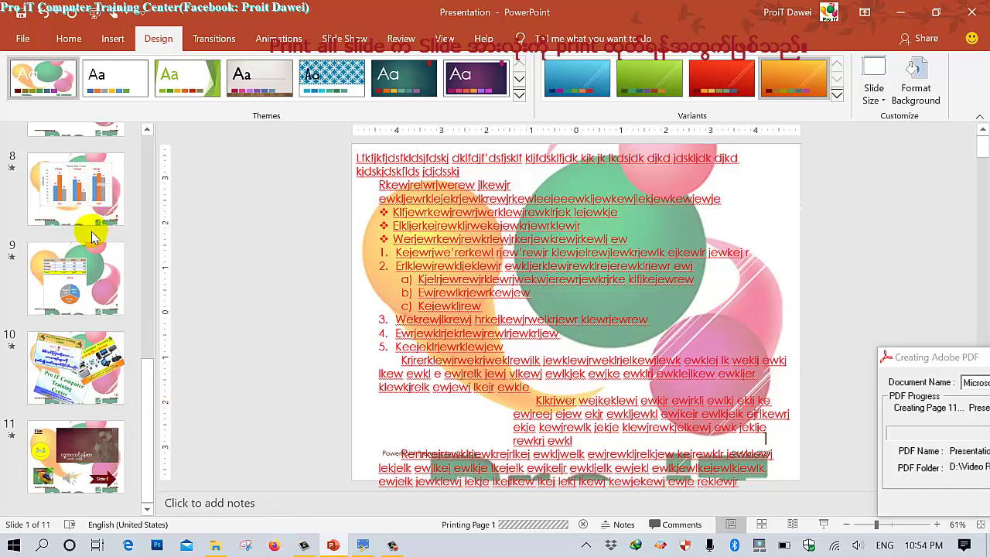
scroll(91, 236, up, 1)
scroll(90, 236, up, 5)
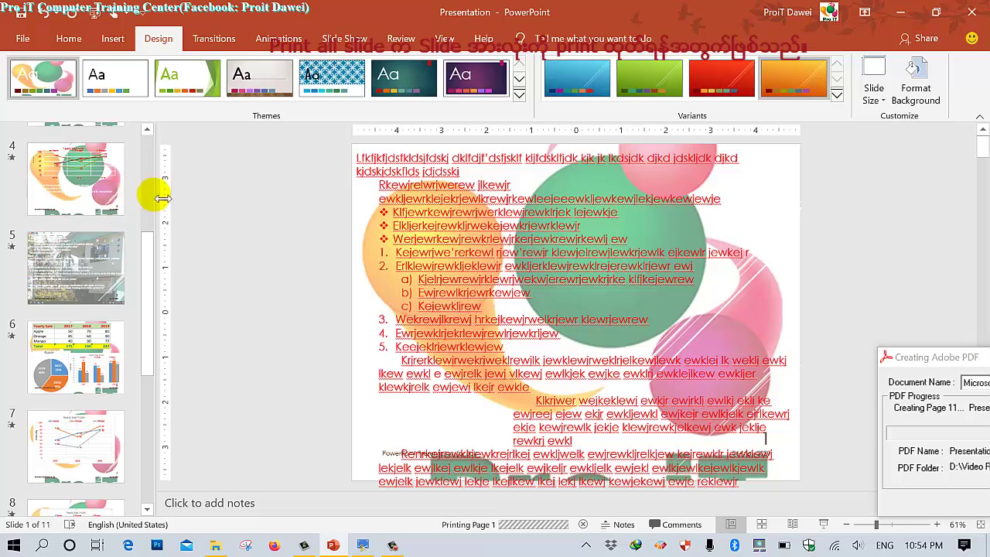
mouse_move(305, 221)
mouse_down()
mouse_move(334, 225)
mouse_move(296, 223)
mouse_up()
scroll(150, 224, down, 5)
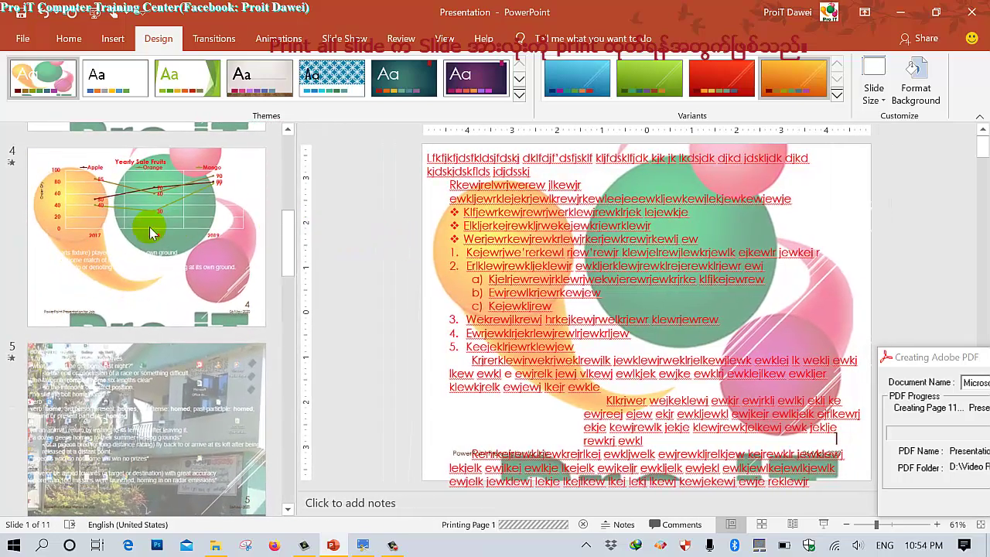
scroll(151, 229, up, 9)
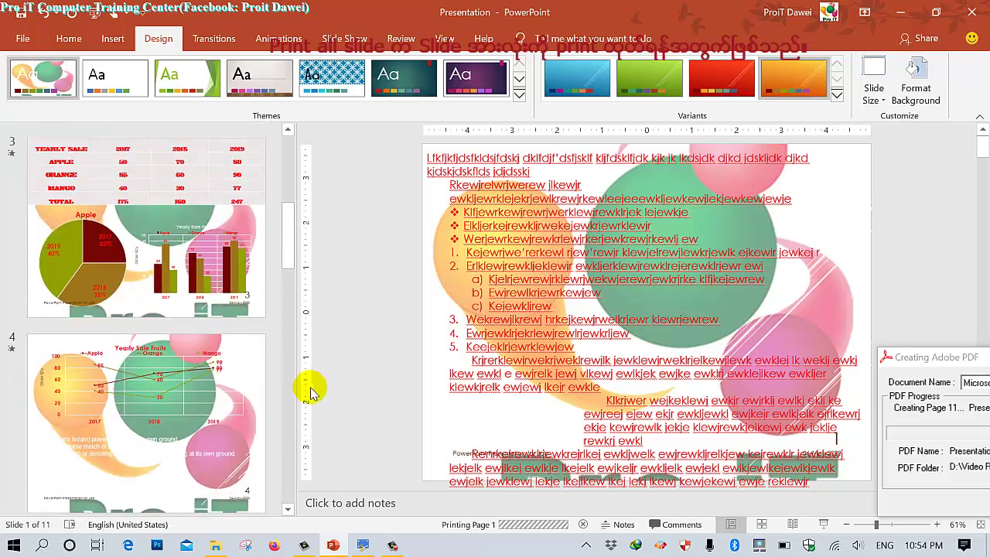
Draw a red arrow at '5- Custom Slide (eg, 1,3,5,6,...)' on the outline image
click(363, 546)
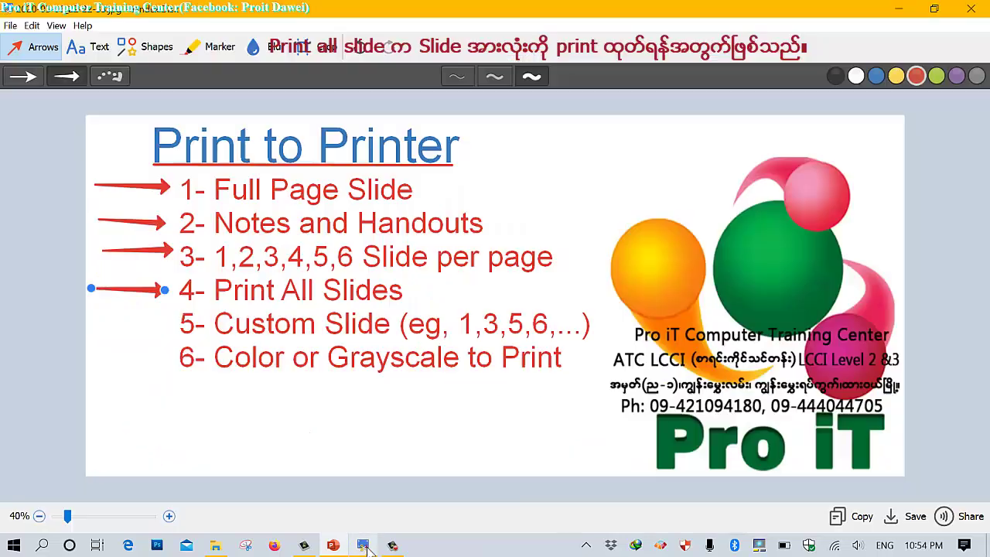
drag(92, 324, 171, 325)
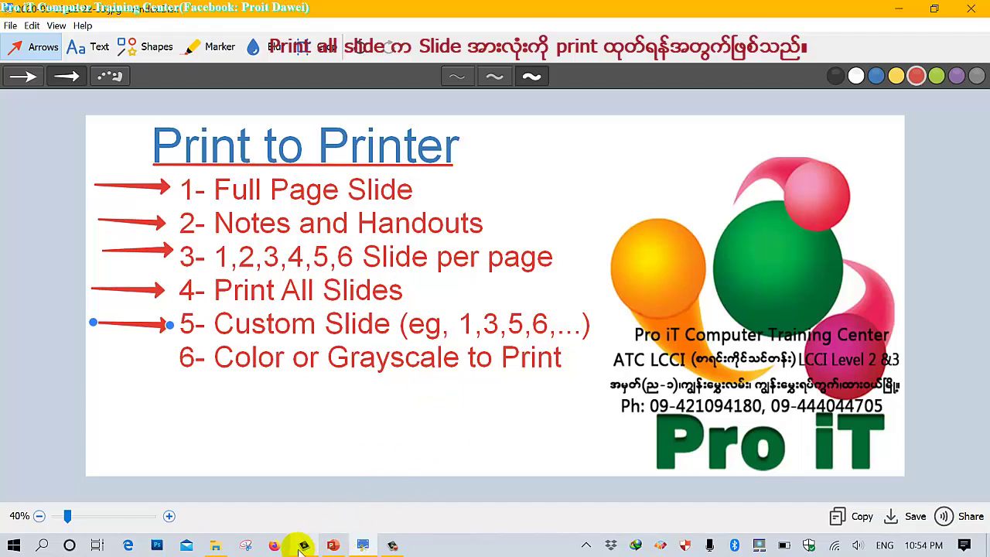
Set the Print page to 1 Slide handouts and close the generated PDF window
click(330, 544)
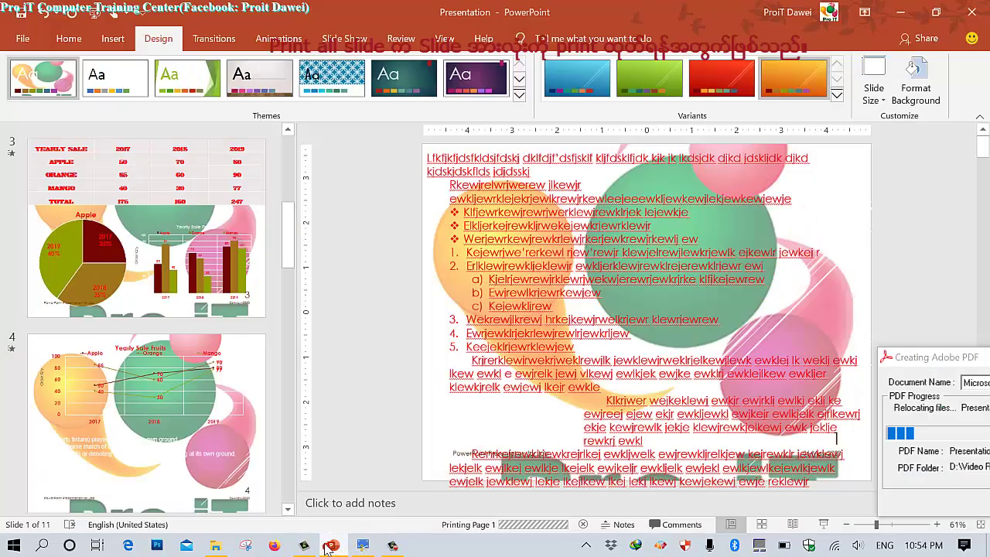
click(24, 37)
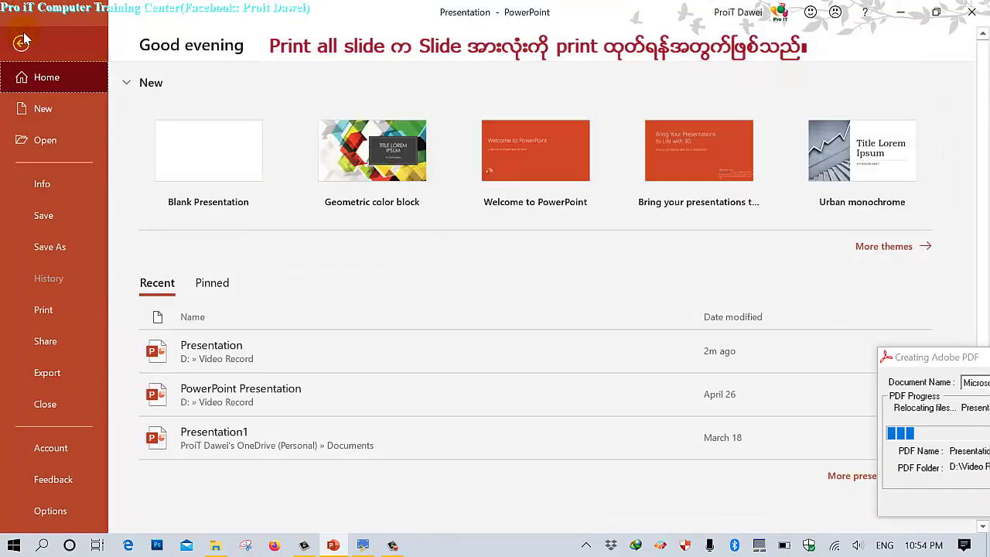
click(47, 310)
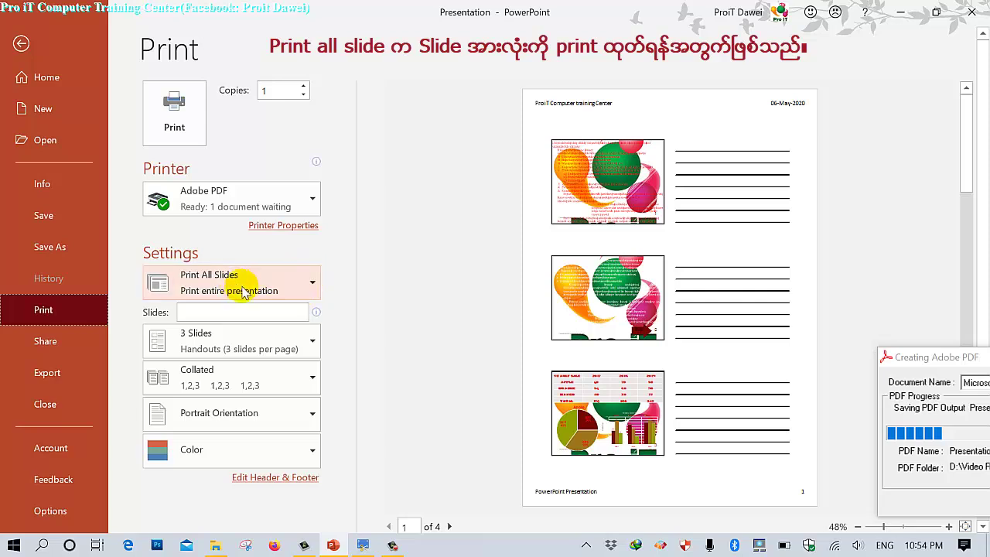
click(229, 340)
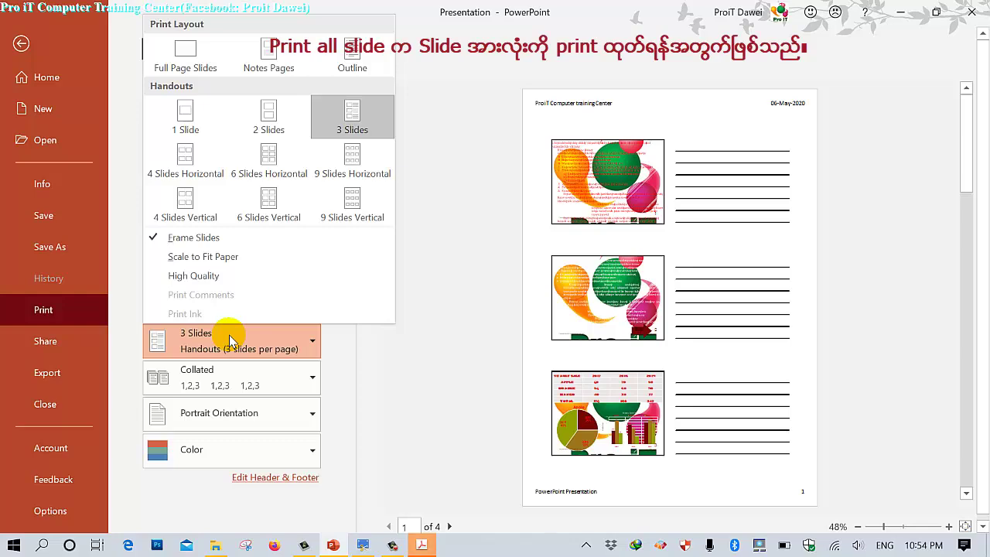
click(189, 114)
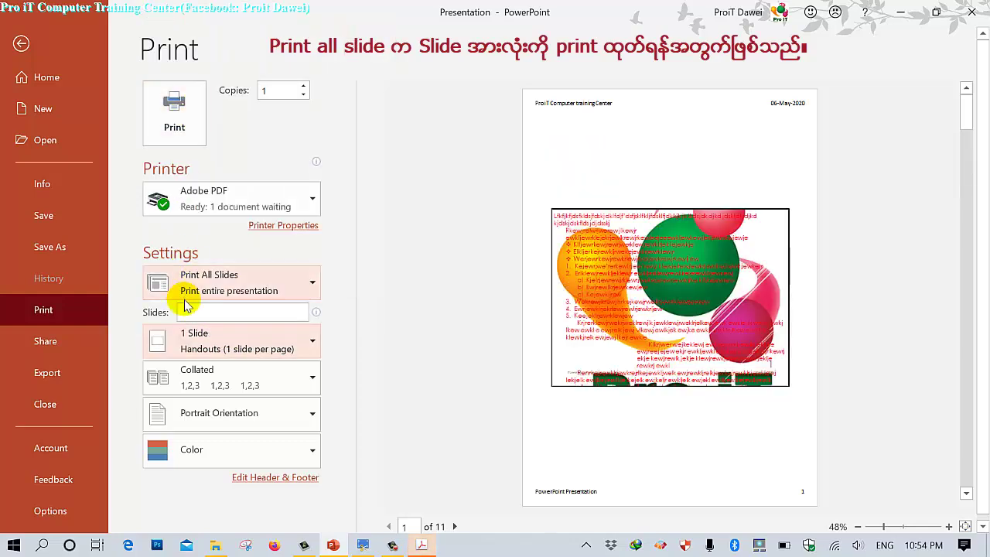
click(186, 335)
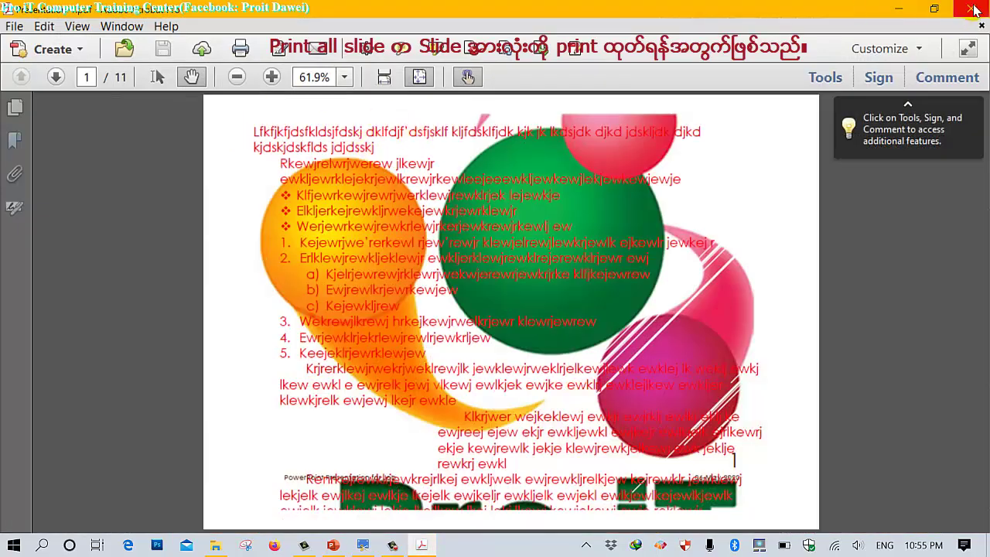
click(971, 9)
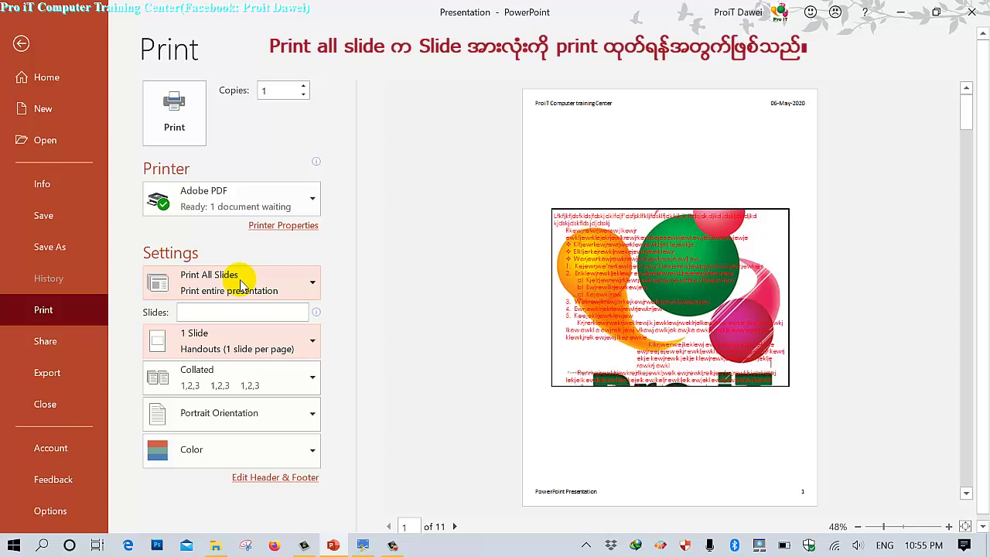
Enter 1,3,4,6,9,10,11 in the Slides box for a Custom Range printout
click(211, 313)
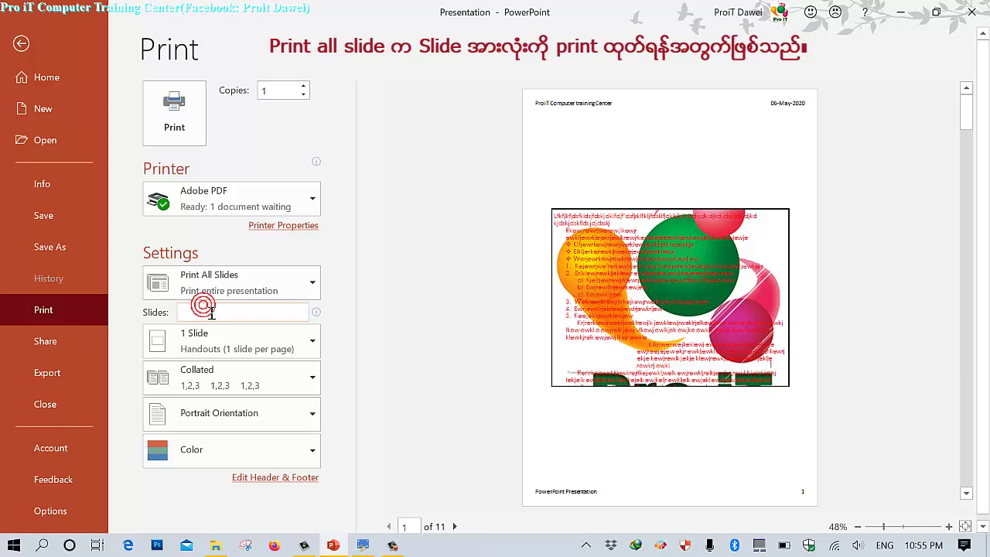
text(1,3,4,6,9,10,11)
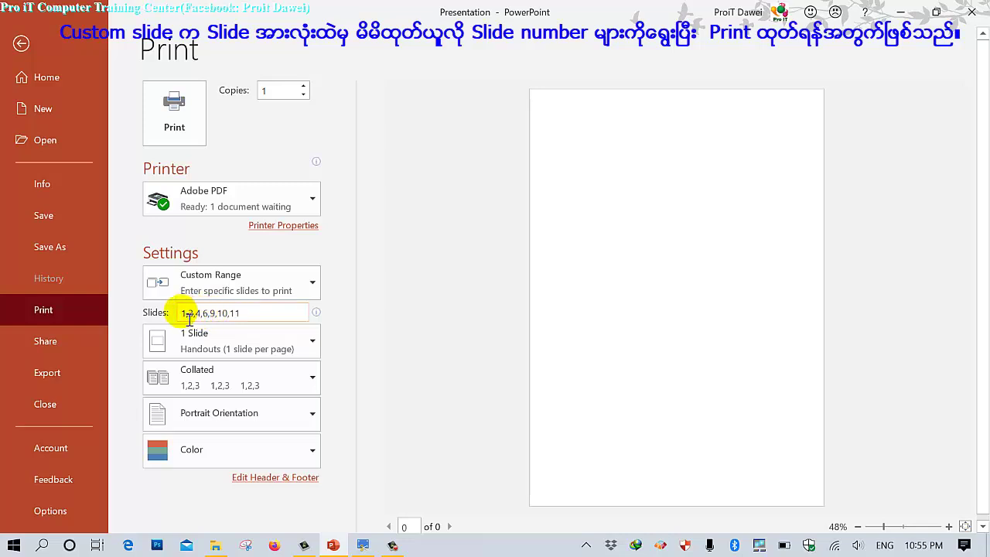
double_click(261, 315)
click(263, 317)
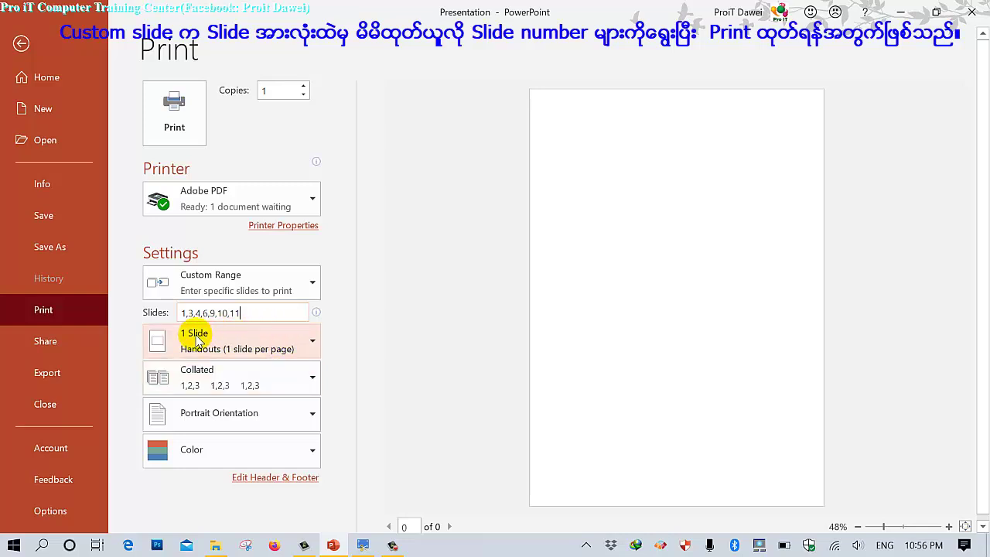
Switch the layout to Full Page Slides and page forward through the preview
click(196, 339)
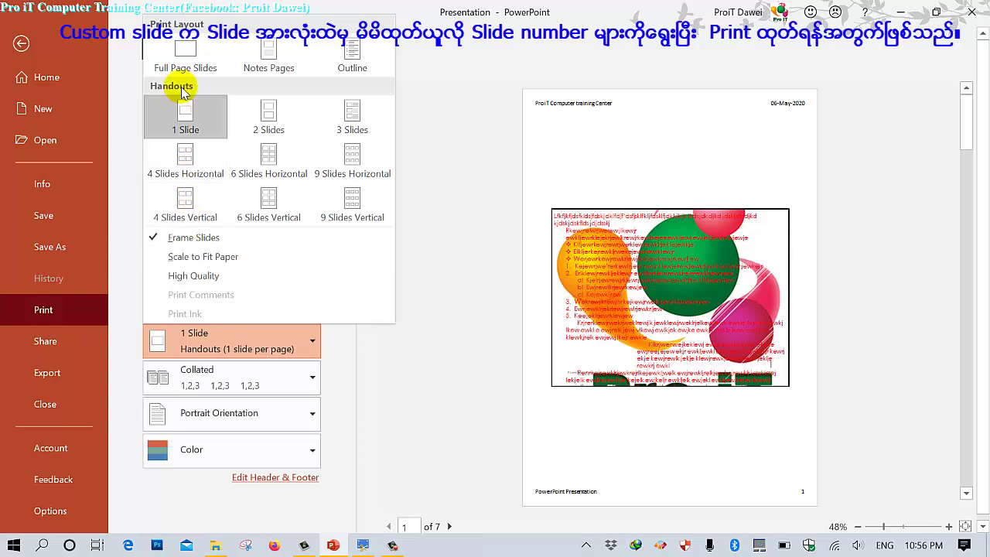
click(181, 66)
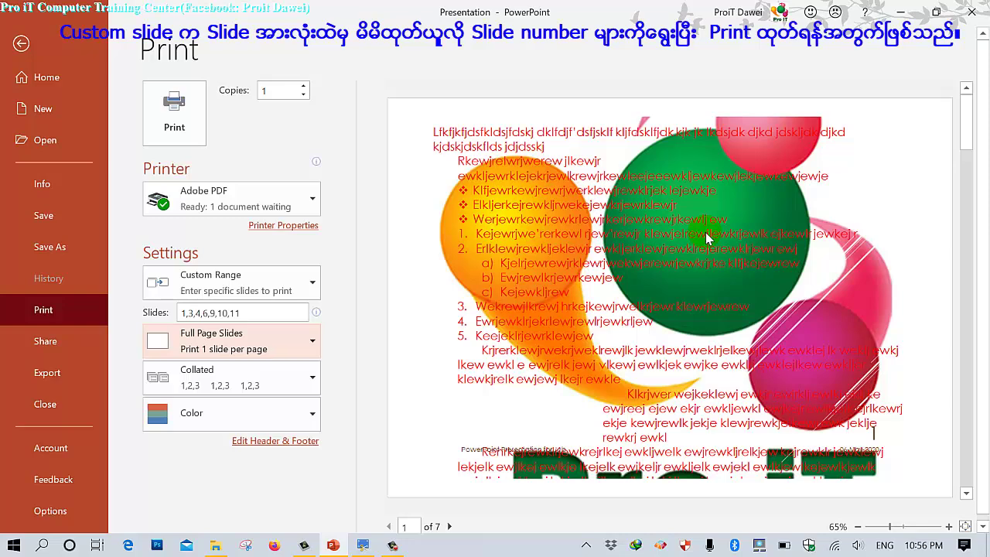
click(873, 435)
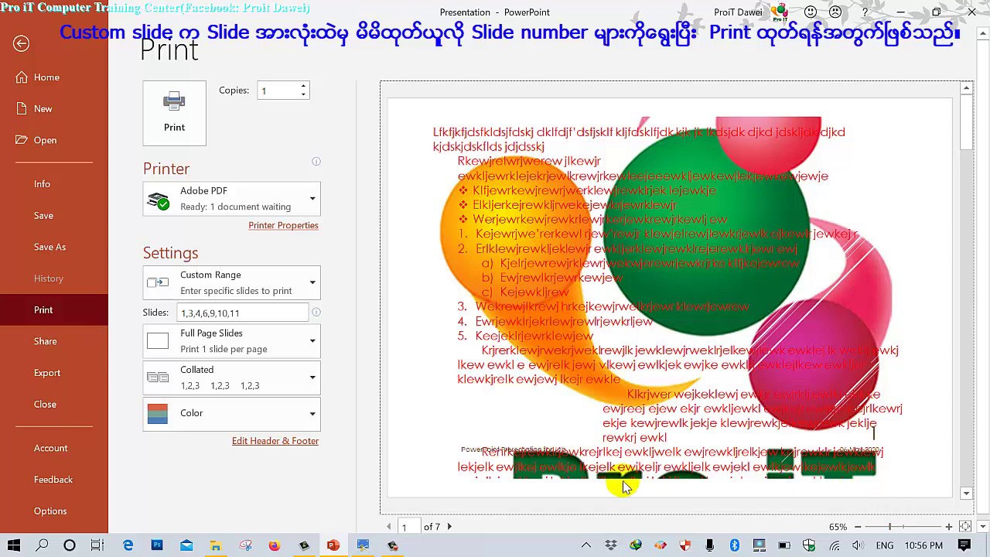
click(449, 526)
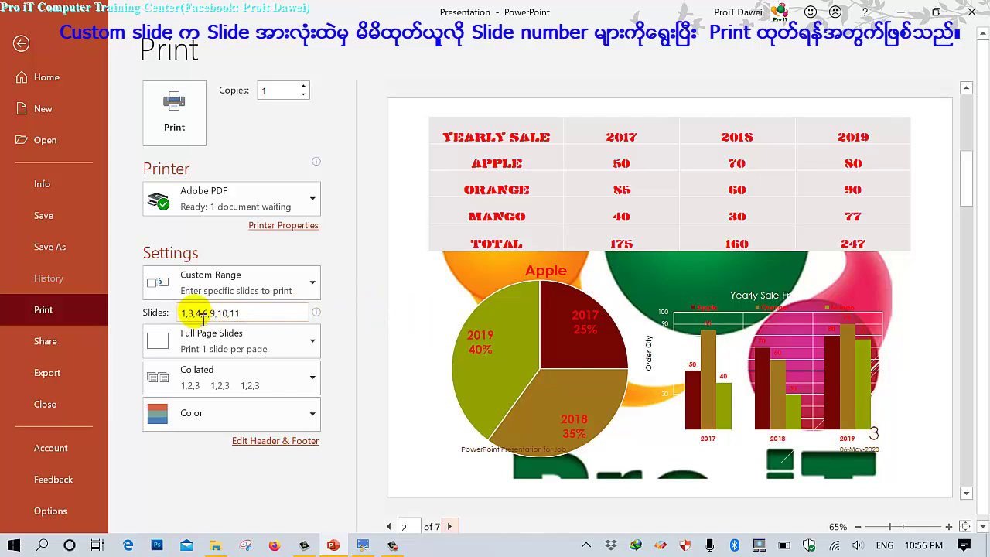
click(449, 526)
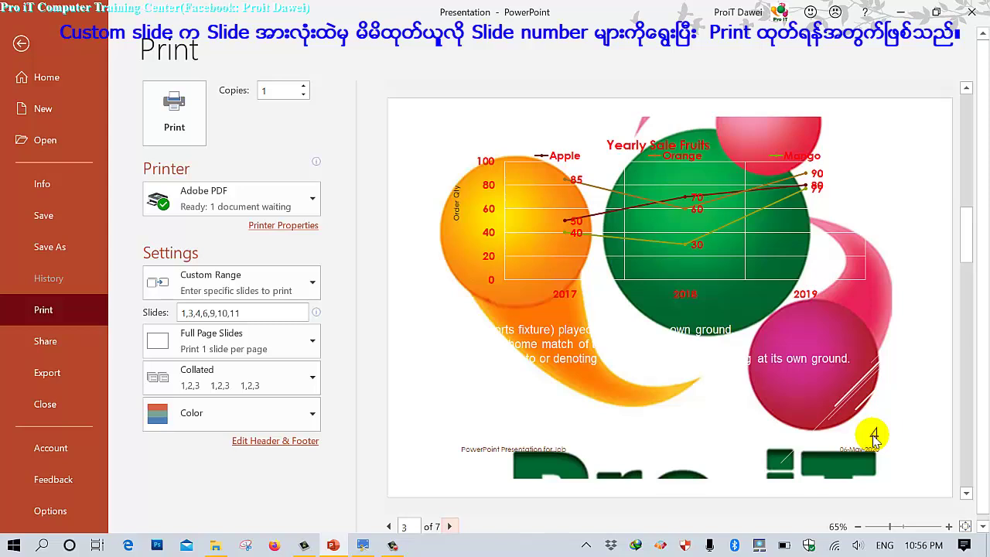
Check the preview pages for slides 6 and 9 through the end of the seven-page range
click(213, 317)
click(209, 318)
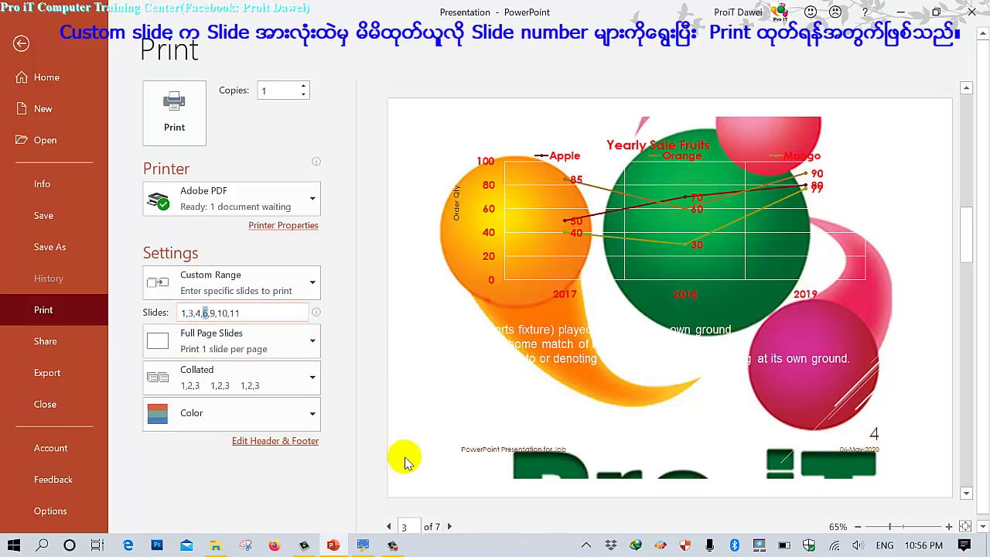
click(449, 527)
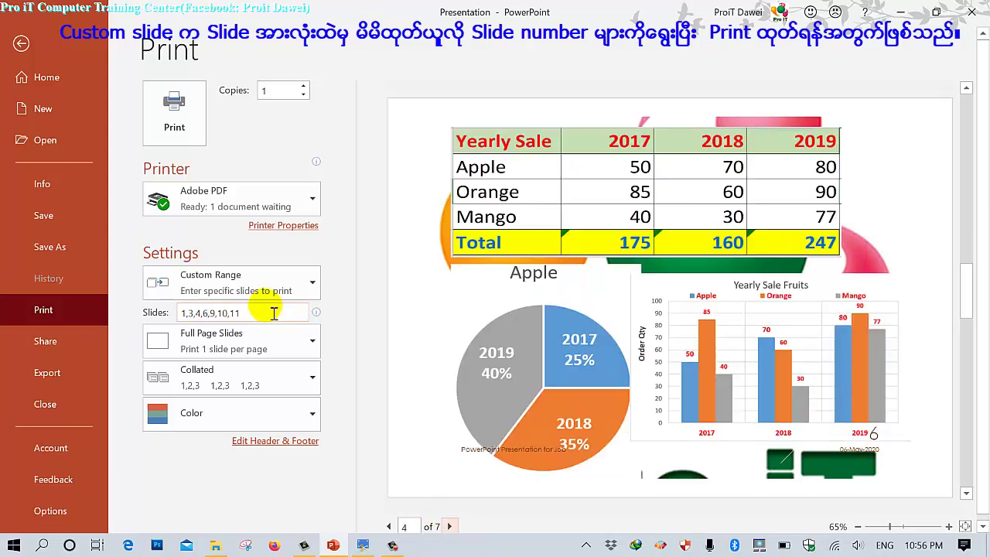
click(860, 421)
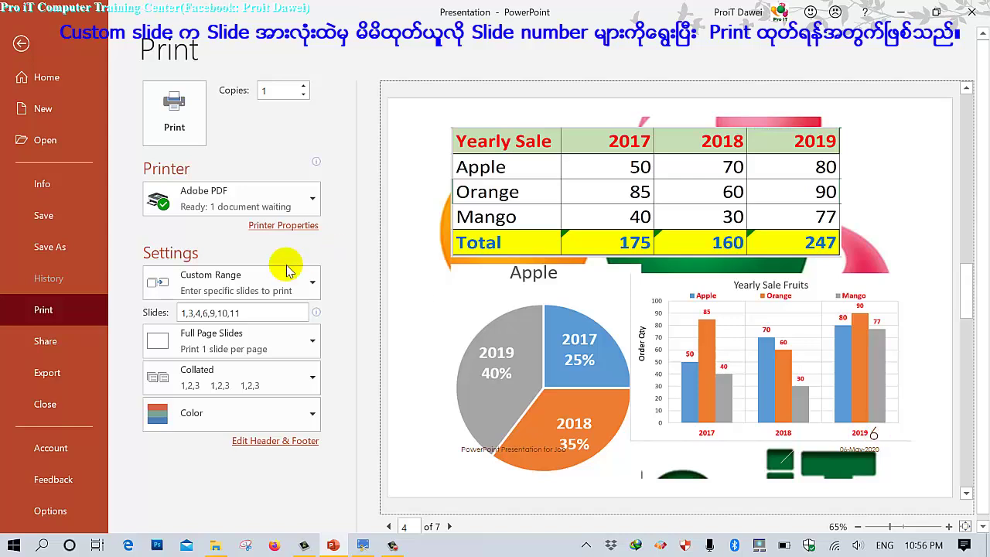
click(219, 316)
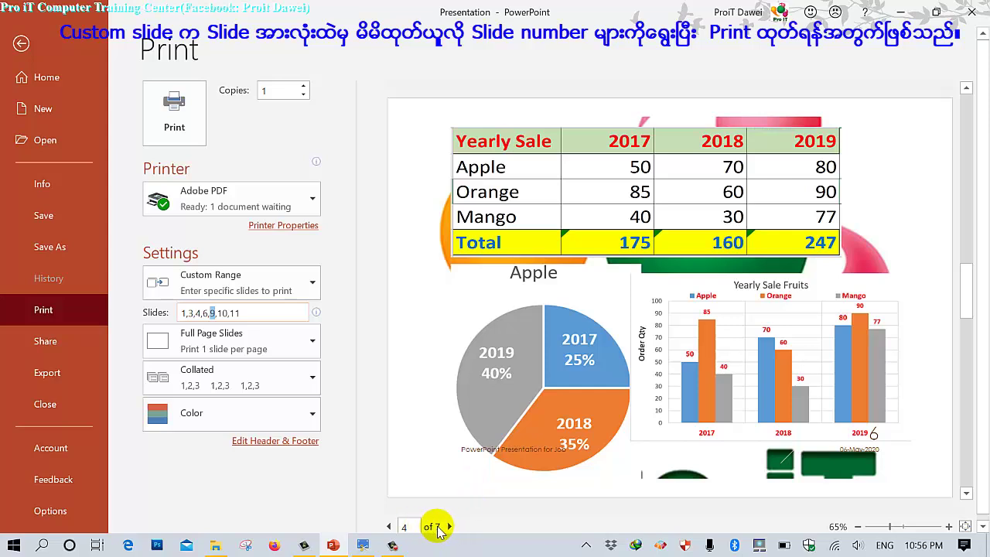
click(450, 527)
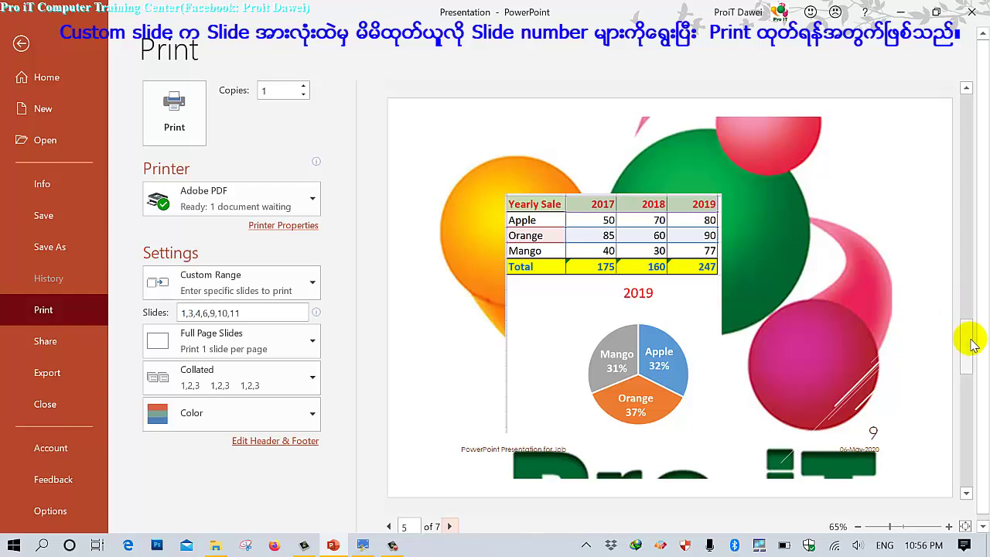
mouse_move(967, 341)
mouse_down()
mouse_move(979, 195)
mouse_move(960, 120)
mouse_up()
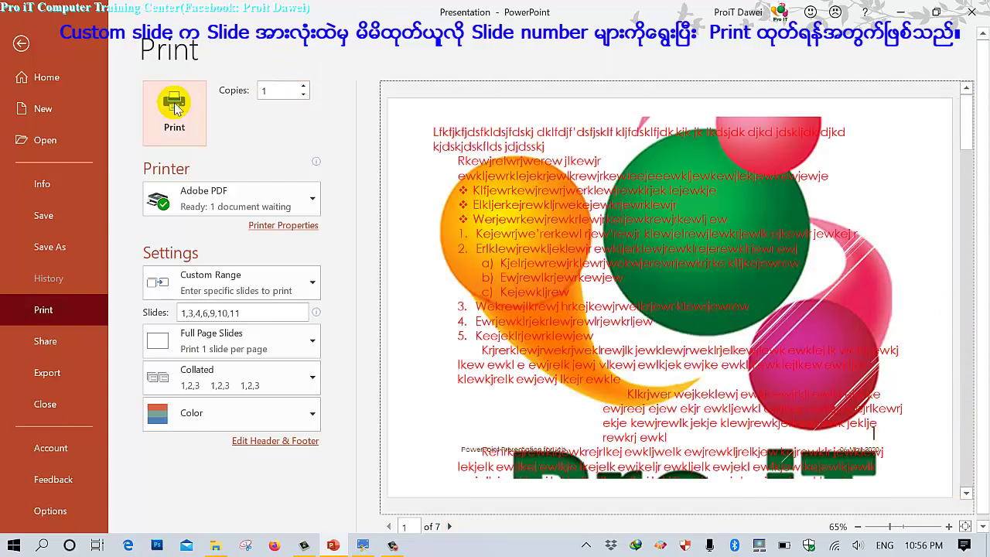
Print the custom range to PDF as 'Presentation(Custom Slide)' in D:\Video Record
click(178, 135)
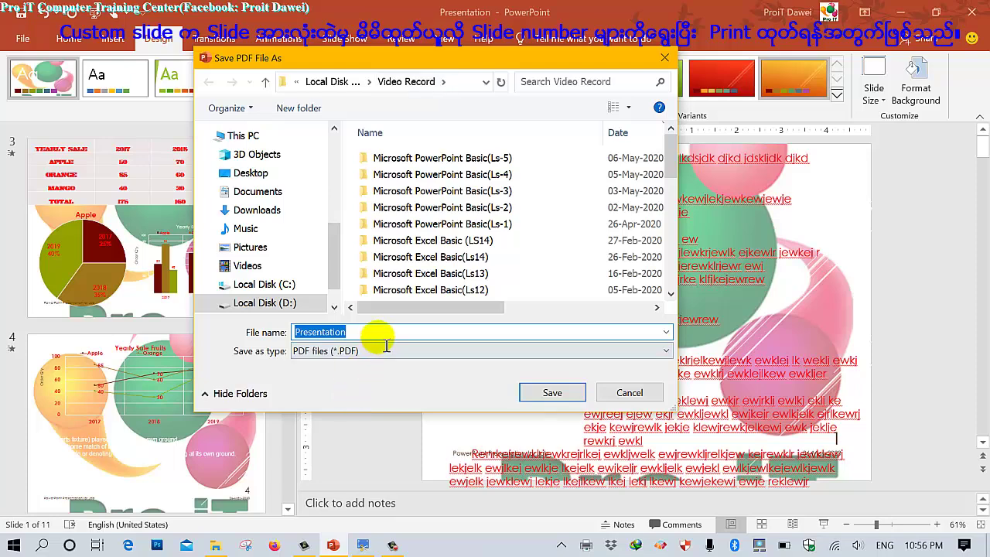
click(377, 333)
text(()
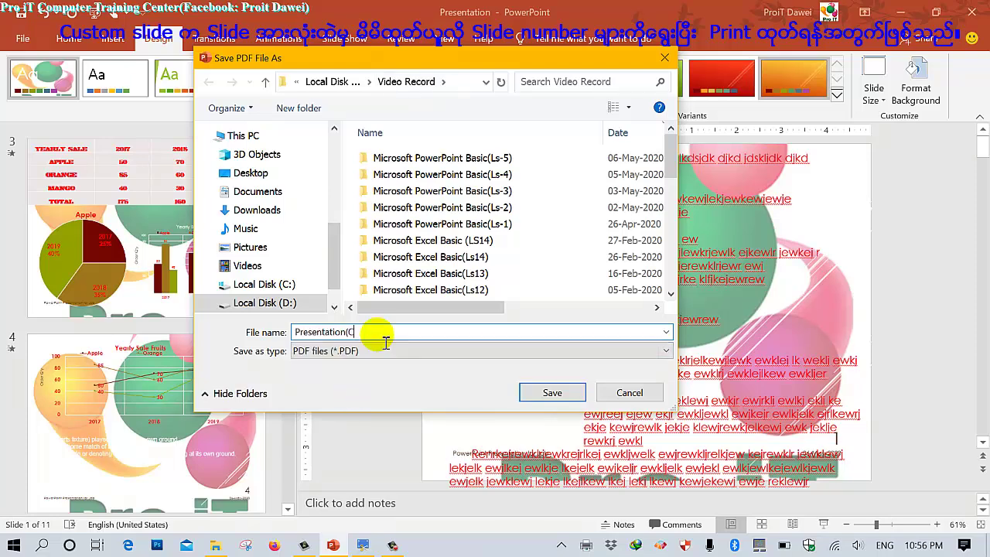
text(Custom Slide)
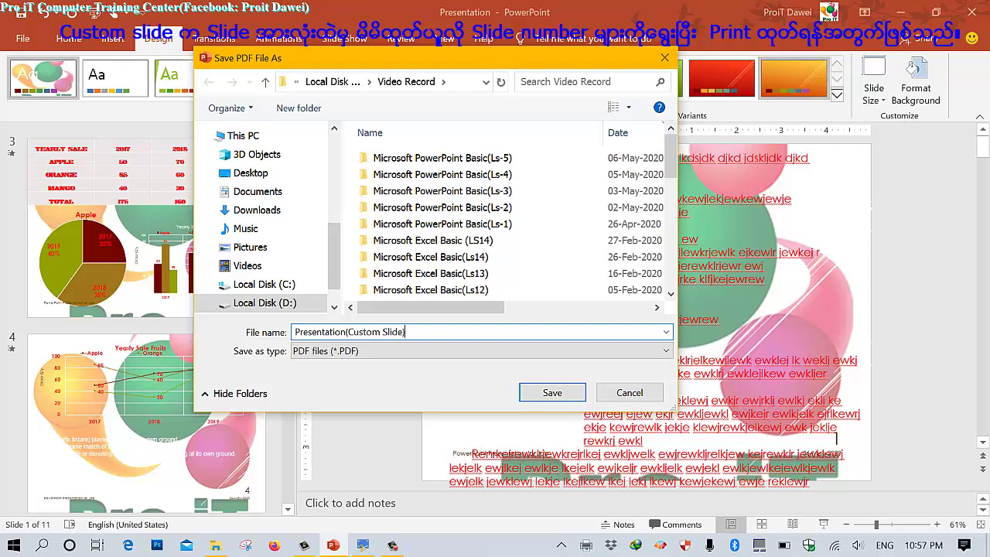
click(553, 393)
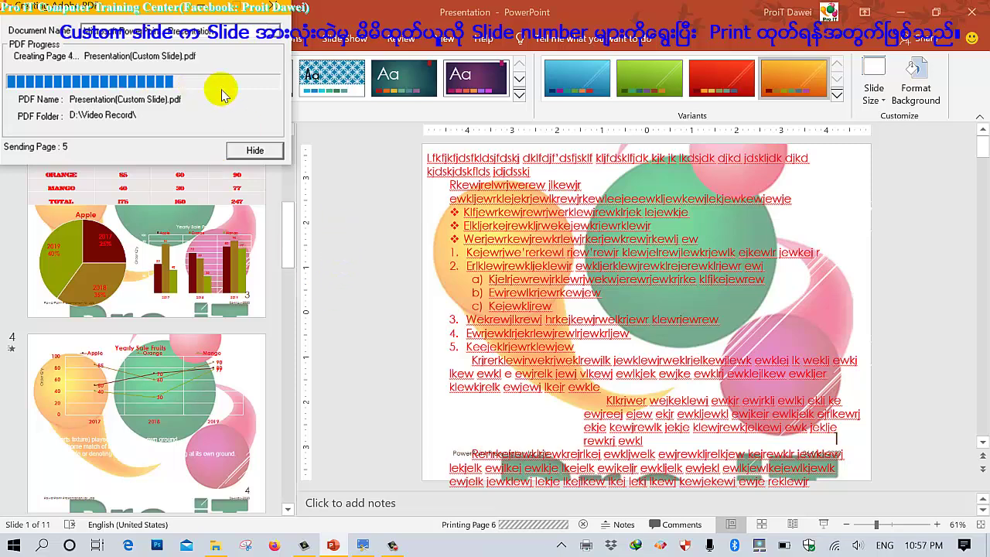
click(353, 207)
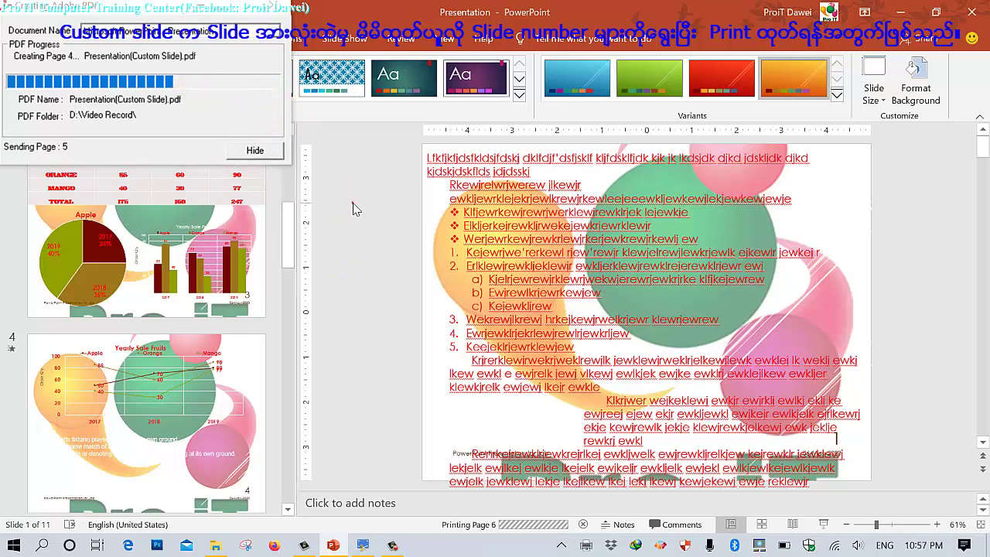
drag(161, 10, 616, 145)
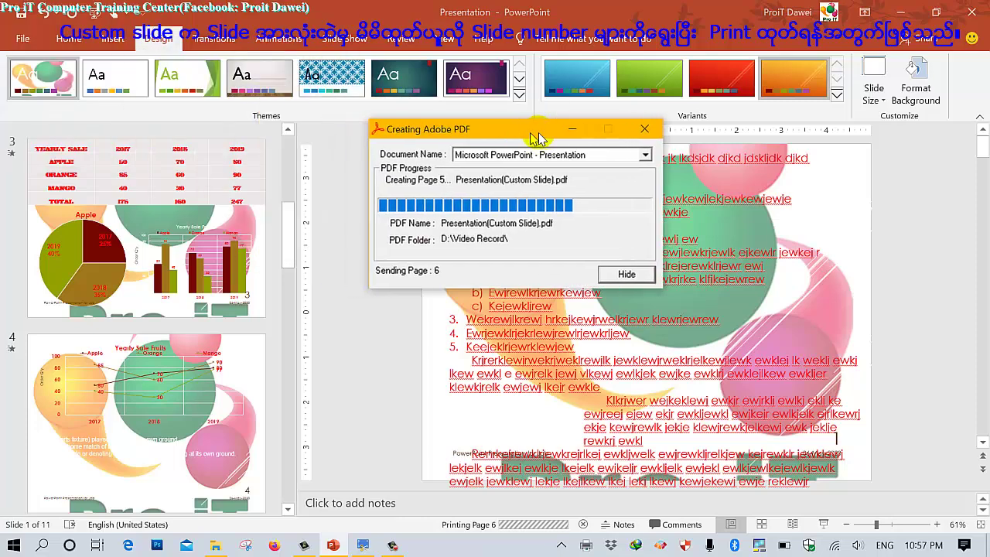
Set the print layout for slides 1,3,4,6,9,10,11 to 2 Slides handouts
click(23, 46)
click(23, 47)
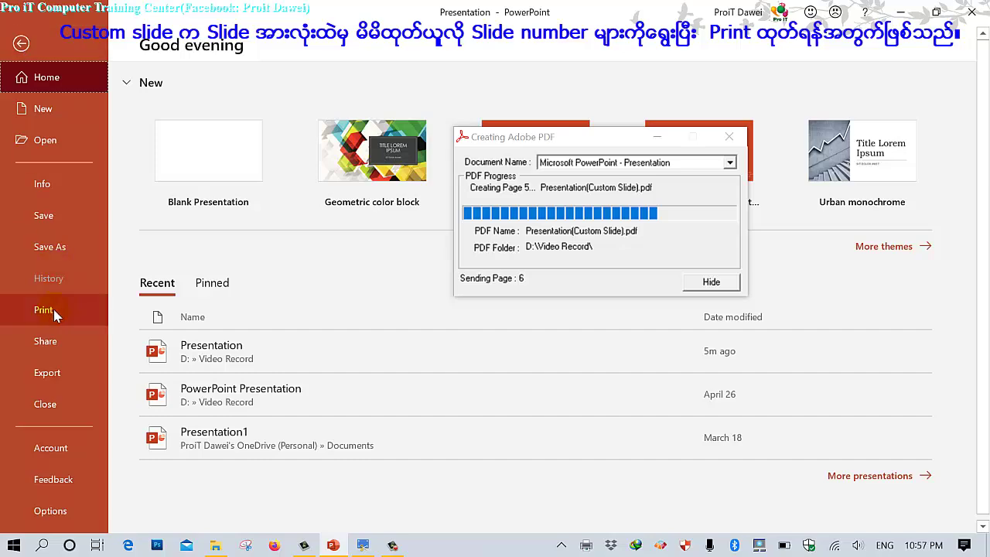
click(51, 317)
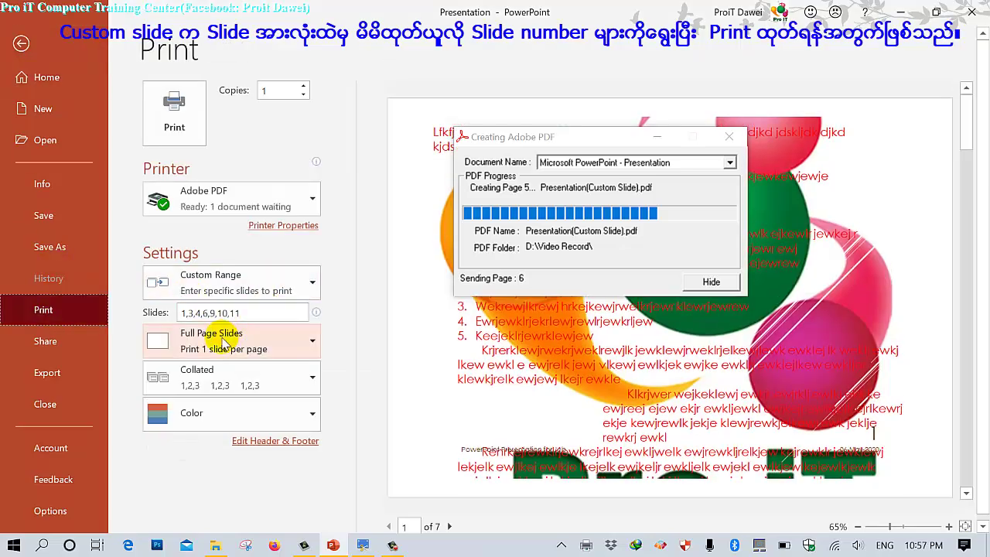
click(263, 313)
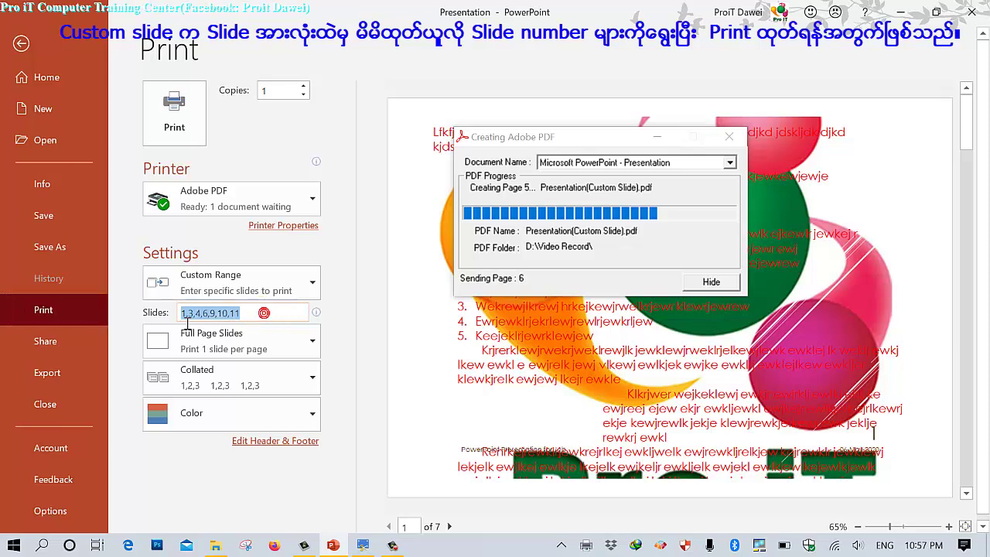
click(264, 313)
click(246, 345)
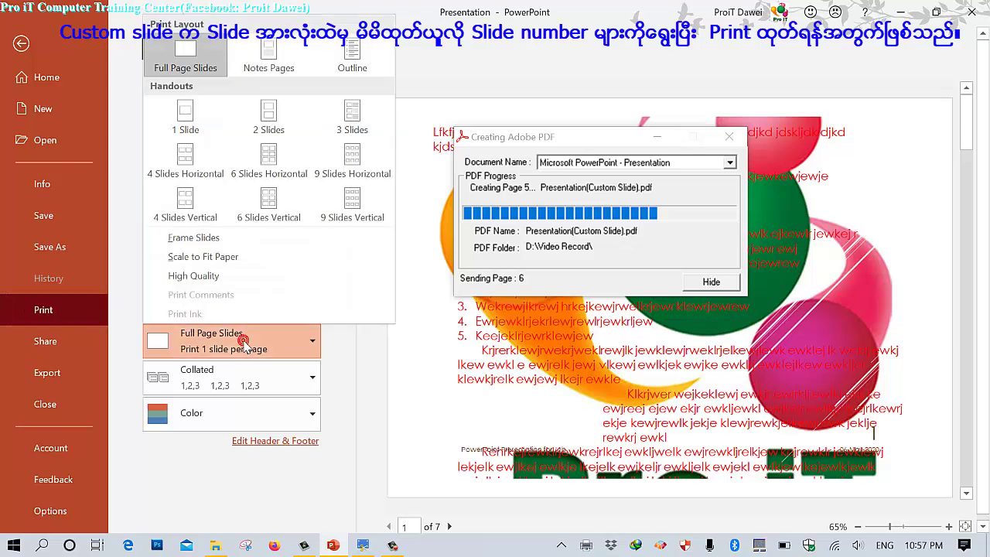
click(244, 344)
click(244, 344)
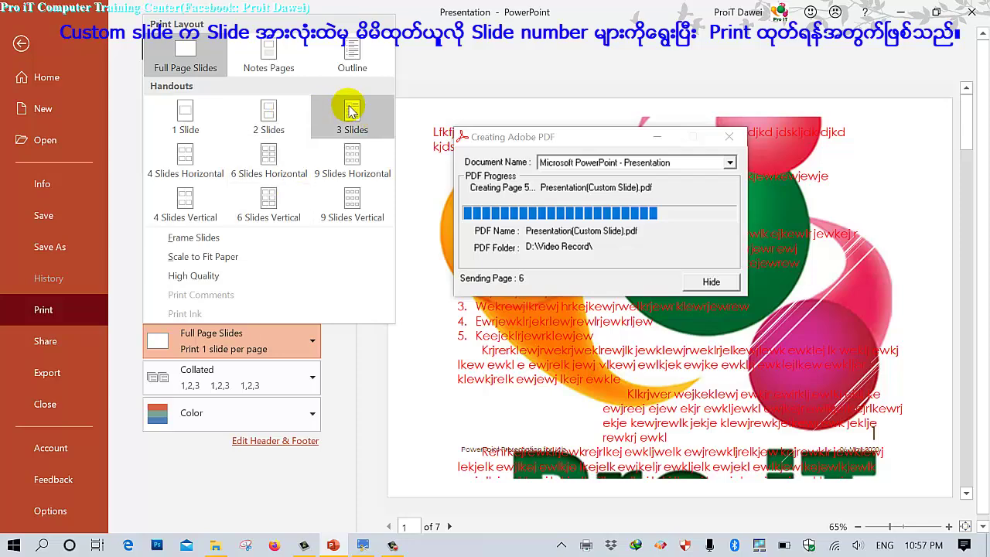
click(269, 132)
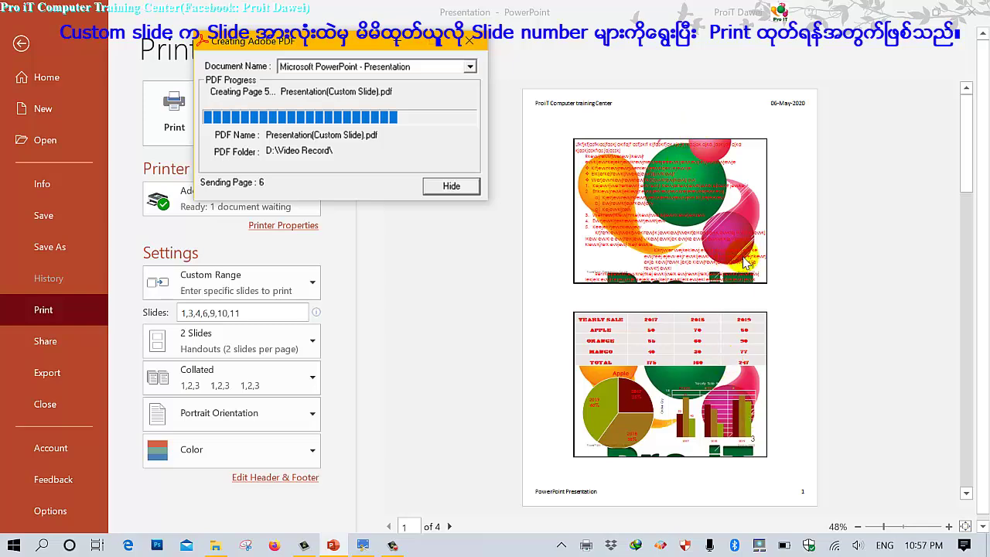
Zoom the handout preview between 60% and 80% to inspect the layout
scroll(744, 266, up, 1)
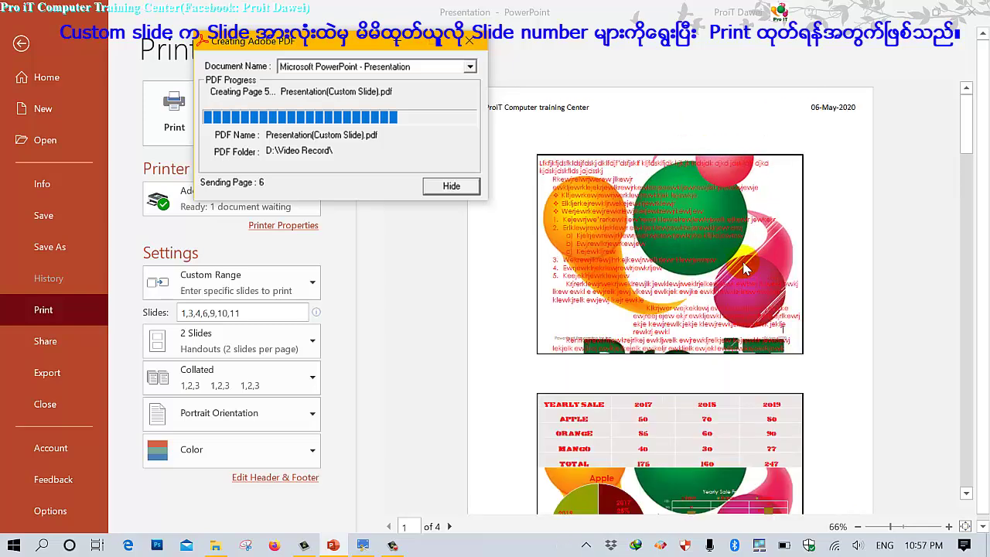
scroll(743, 266, up, 1)
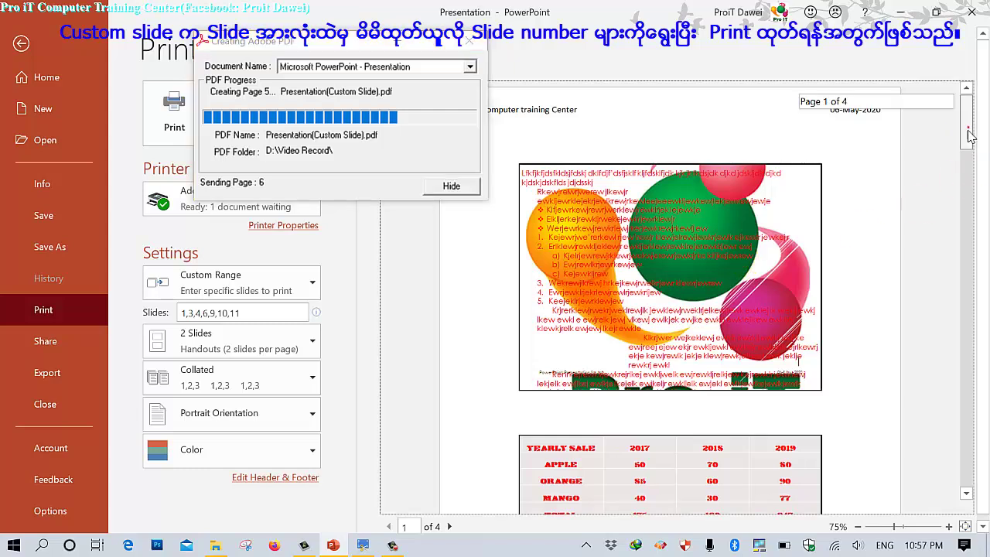
scroll(851, 240, down, 1)
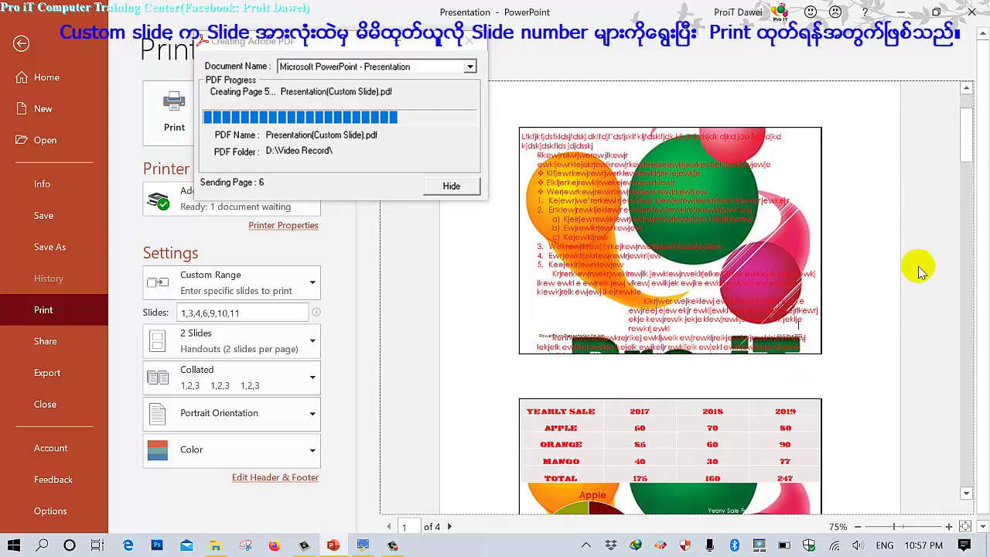
scroll(966, 171, down, 1)
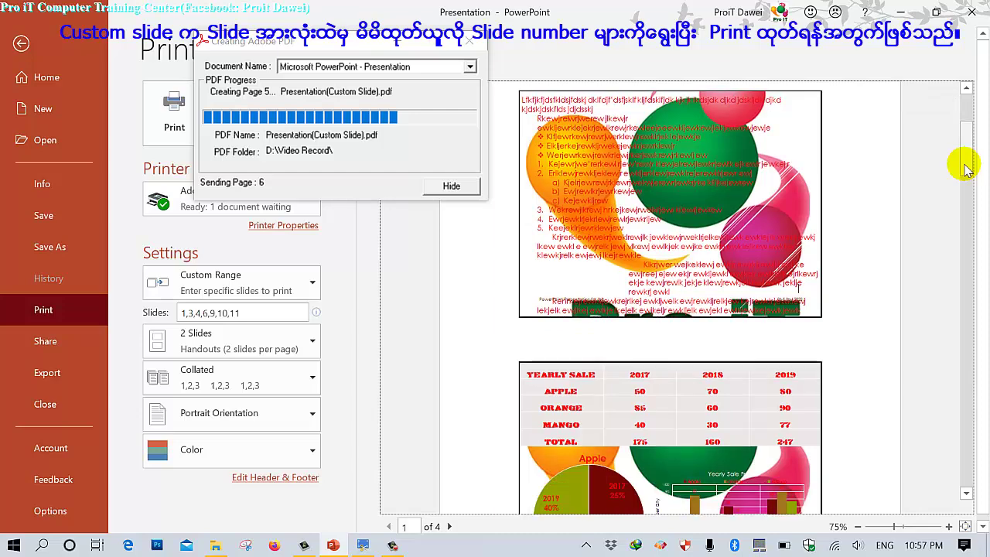
click(857, 527)
click(855, 527)
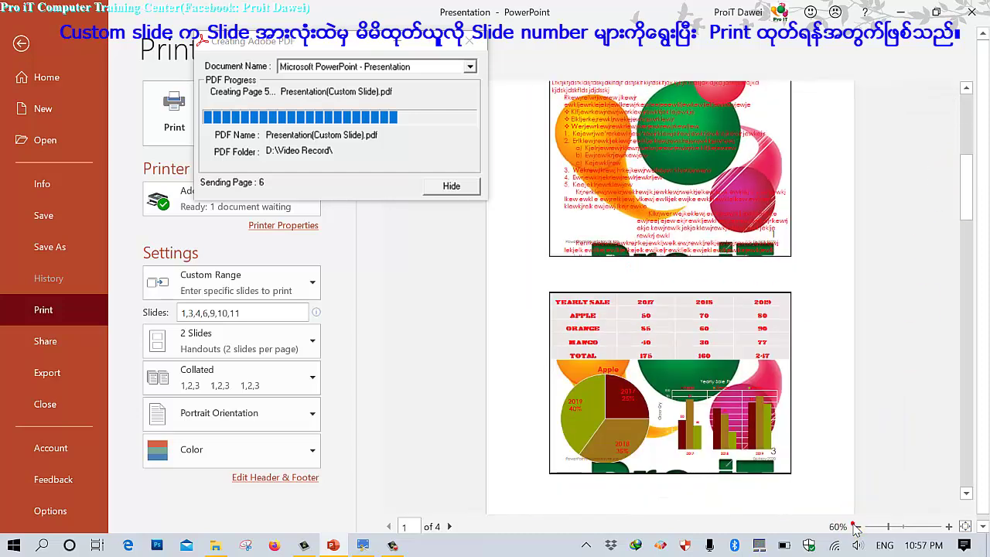
click(948, 527)
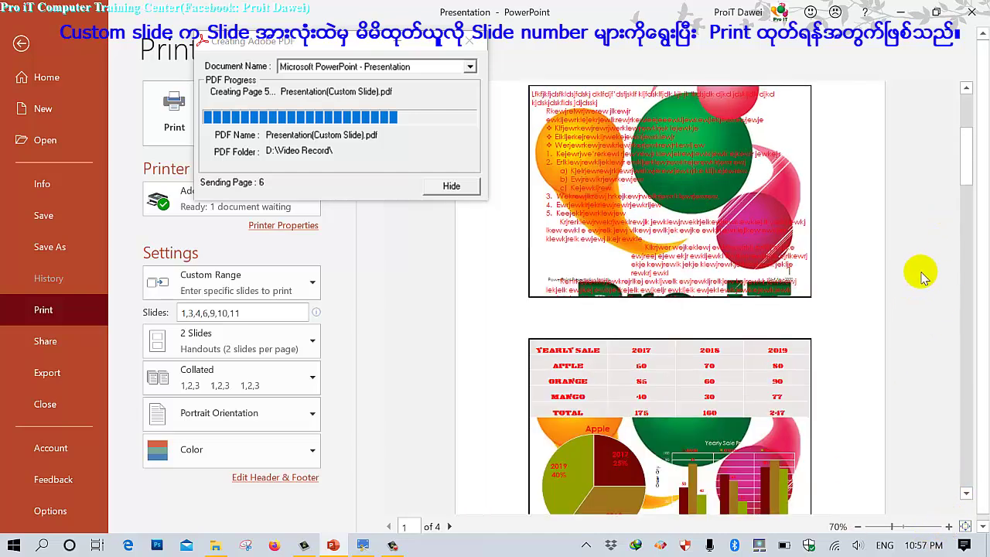
click(966, 494)
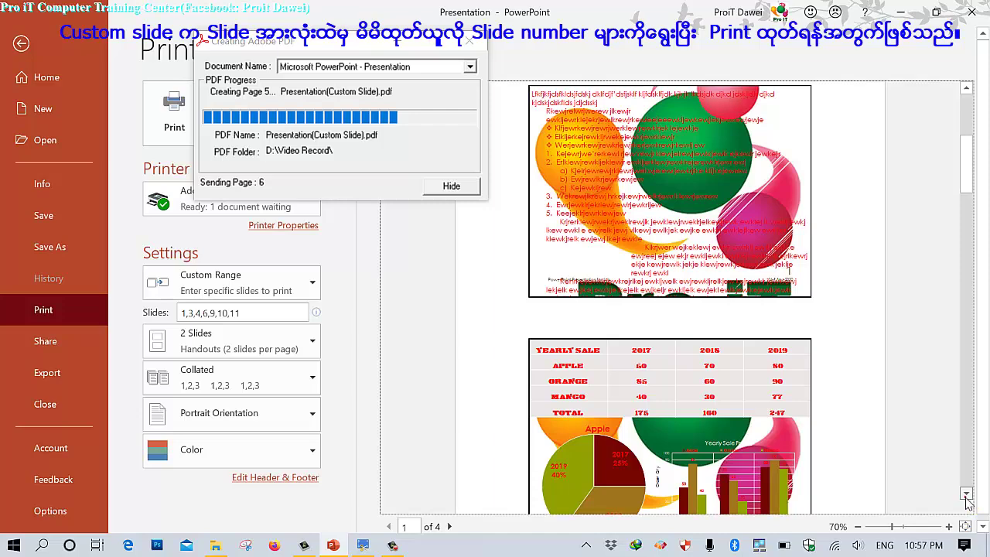
click(966, 495)
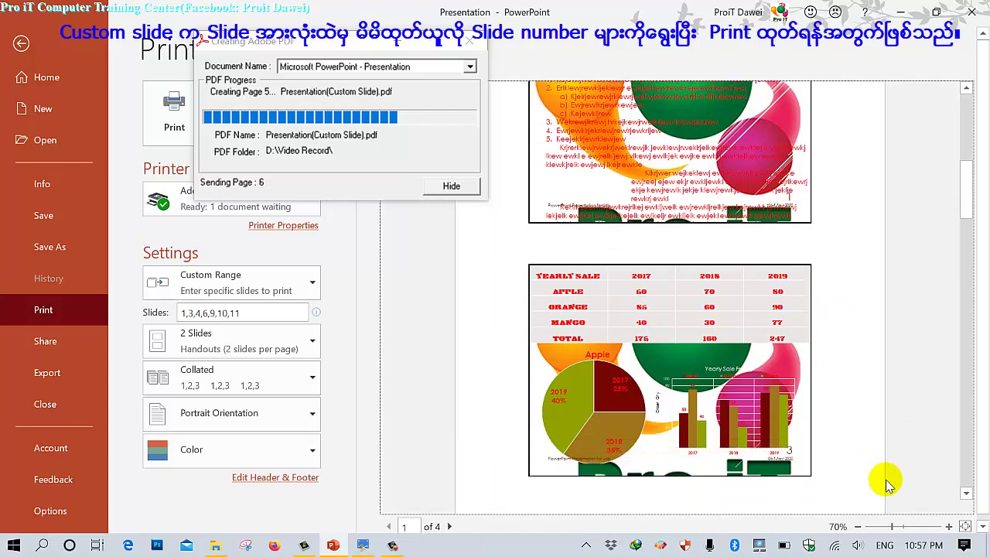
click(948, 527)
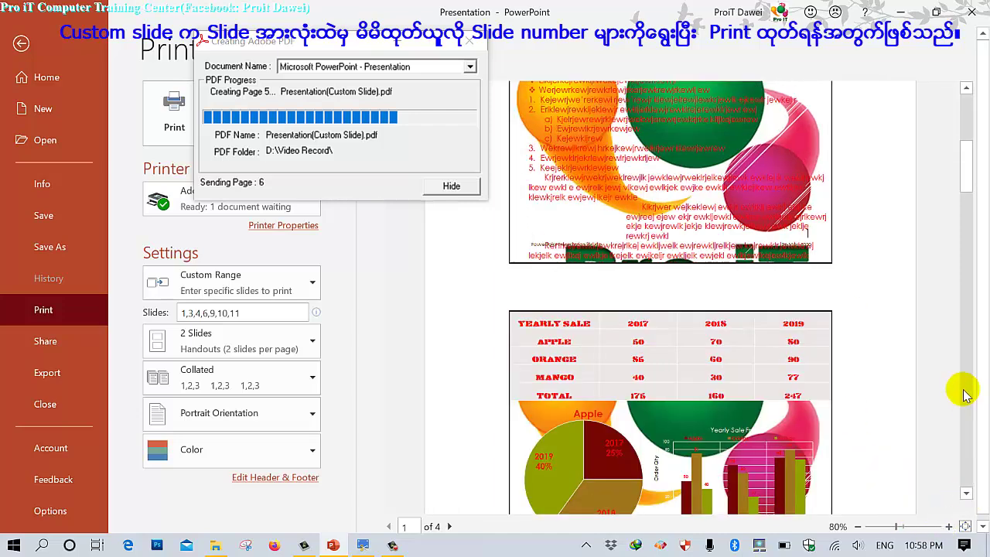
click(967, 494)
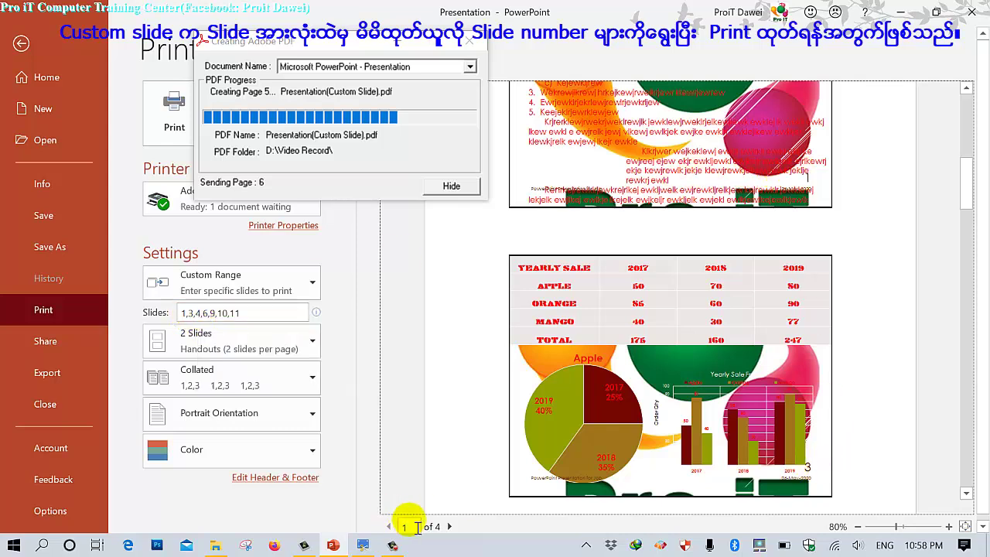
Page through the preview to view handout pages 2, 3 and 4
click(450, 527)
click(444, 527)
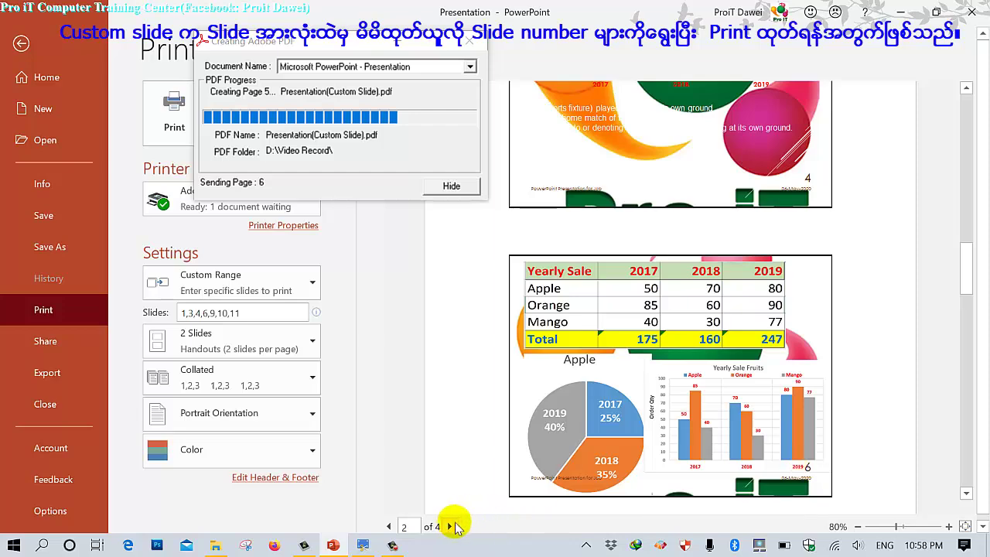
click(449, 526)
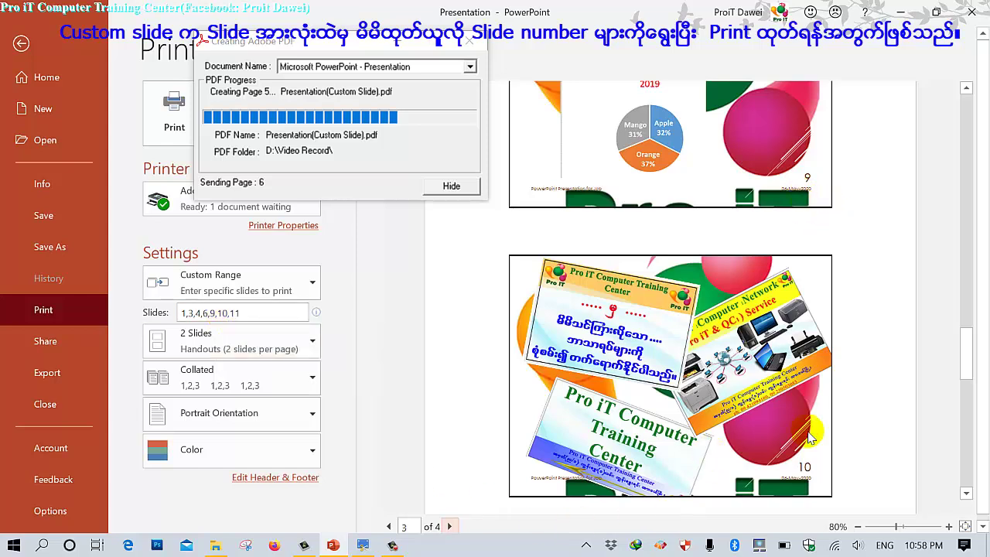
click(449, 526)
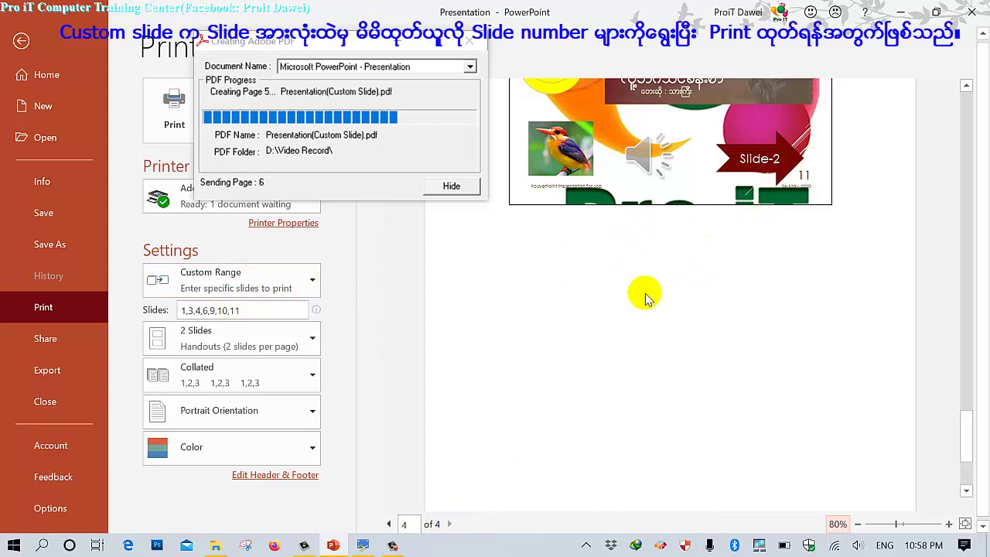
ctrl+scroll(648, 300, down, 3)
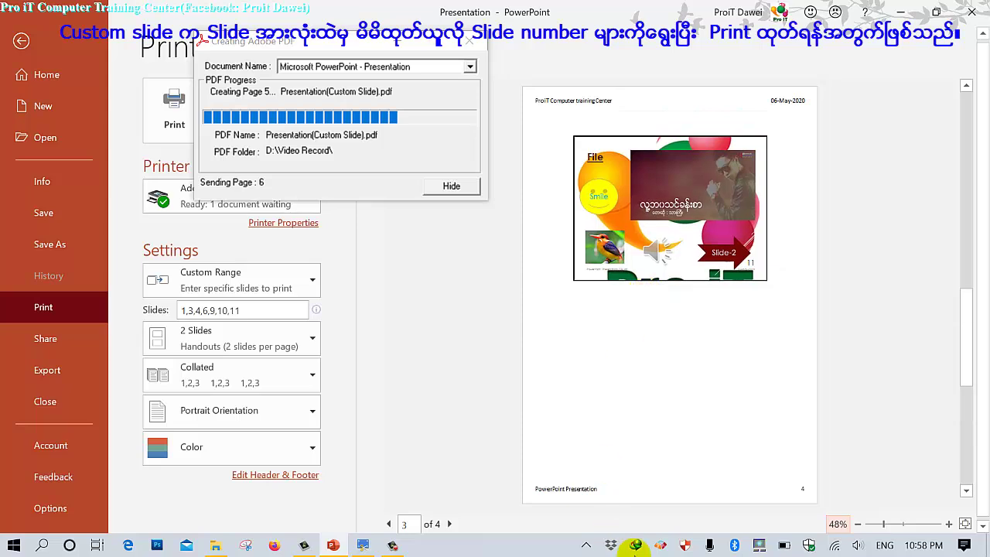
Print slides 1,3,4,6,9,10,11 as 2-slides-per-page handouts to Adobe PDF
scroll(642, 294, up, 2)
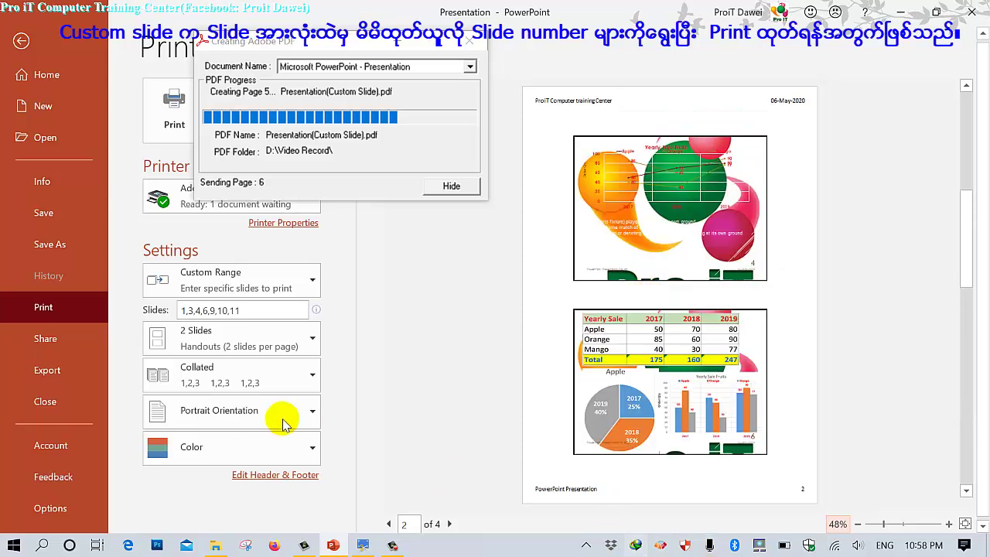
triple_click(271, 315)
click(265, 319)
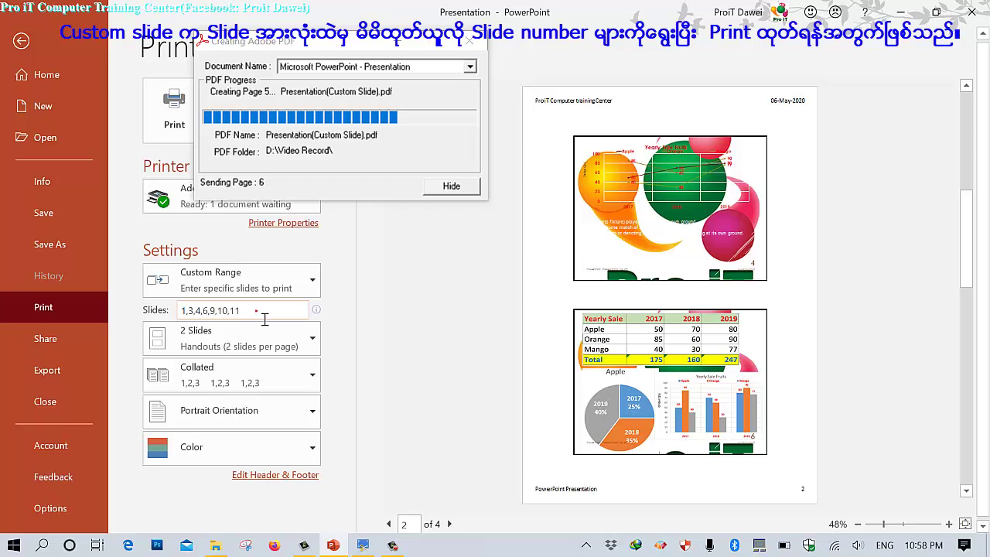
click(222, 343)
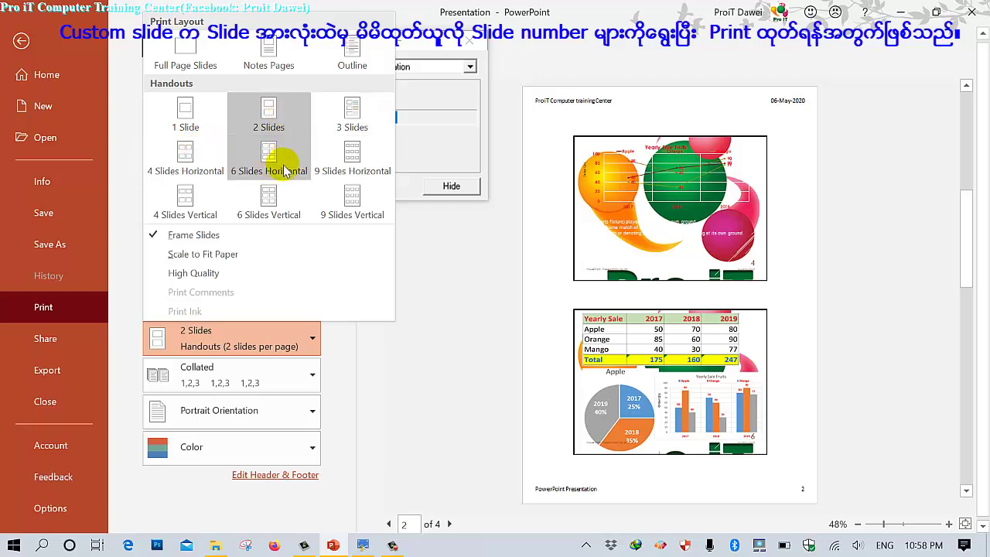
click(443, 351)
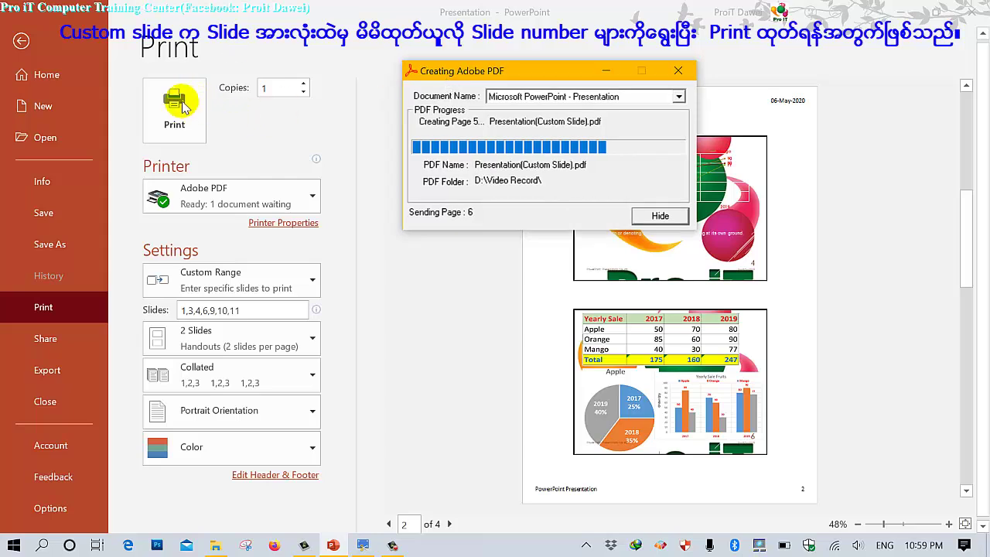
click(184, 106)
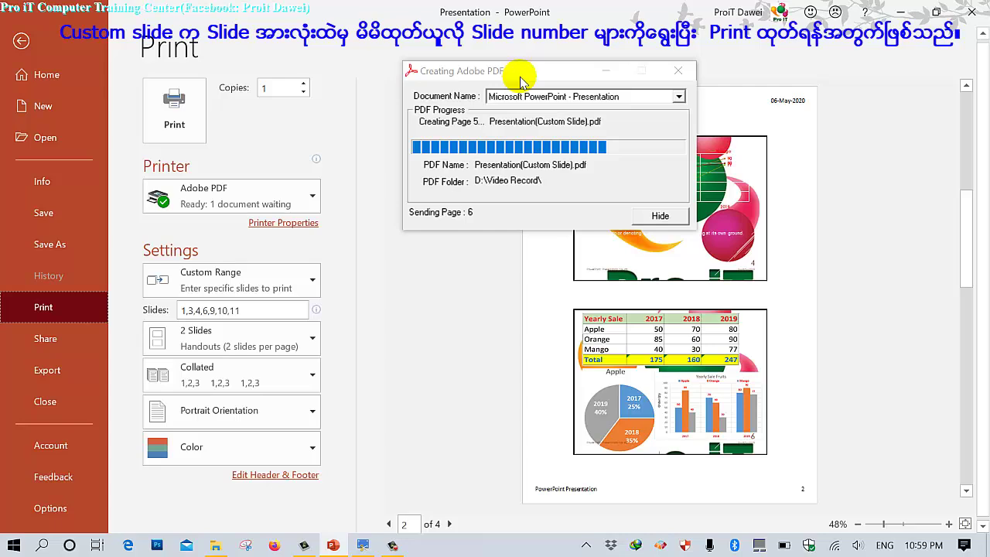
click(171, 110)
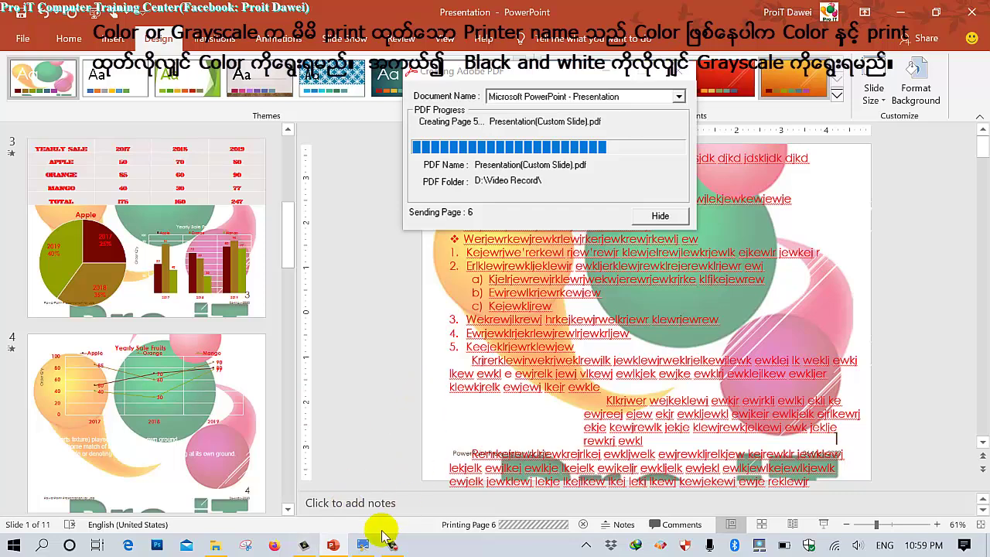
Draw a red arrow at item 6 'Color or Grayscale to Print', then reopen PowerPoint's File page
click(362, 545)
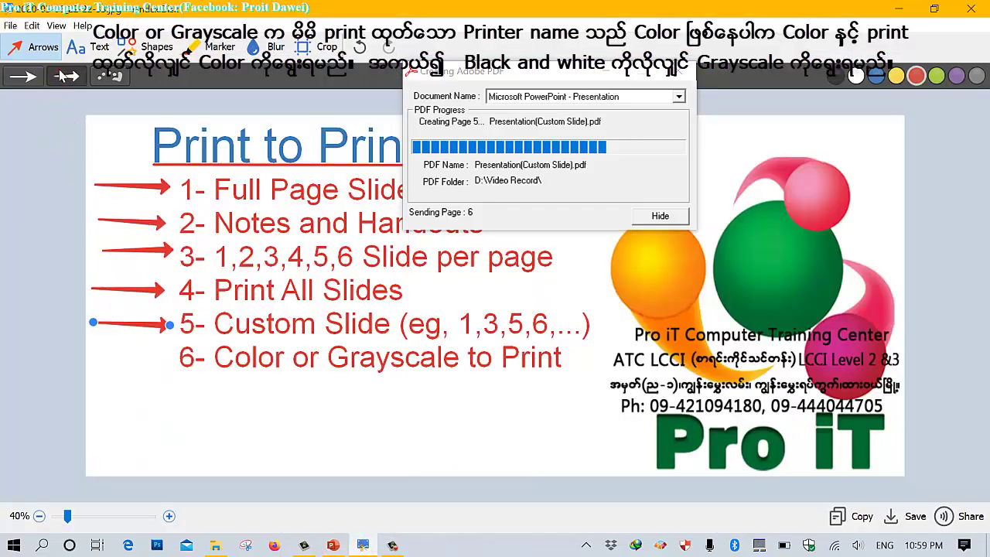
drag(99, 354, 143, 354)
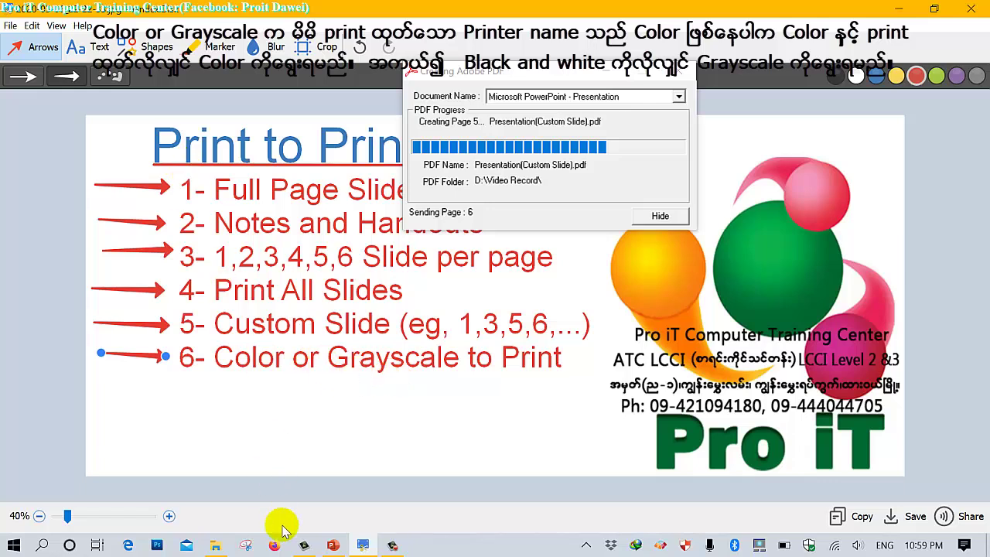
click(331, 547)
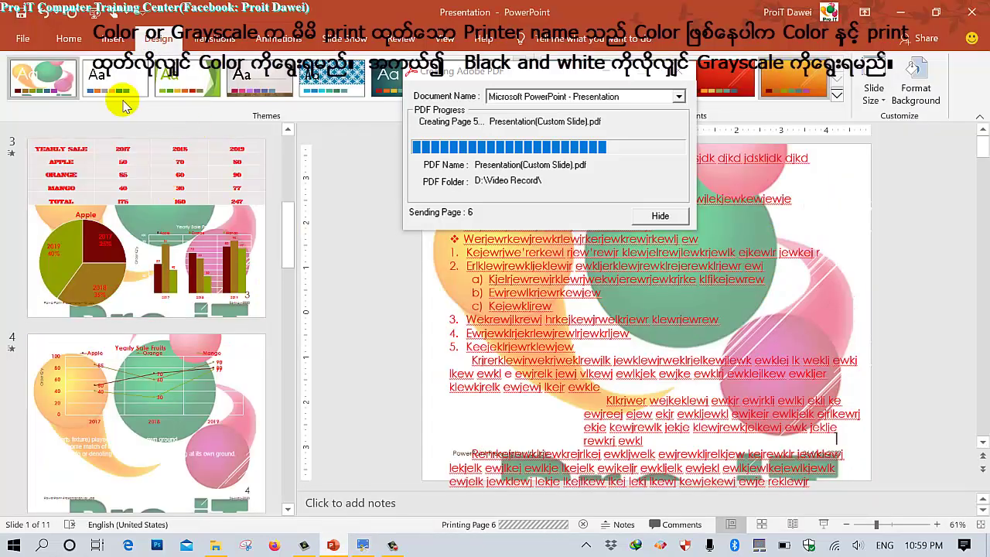
click(42, 38)
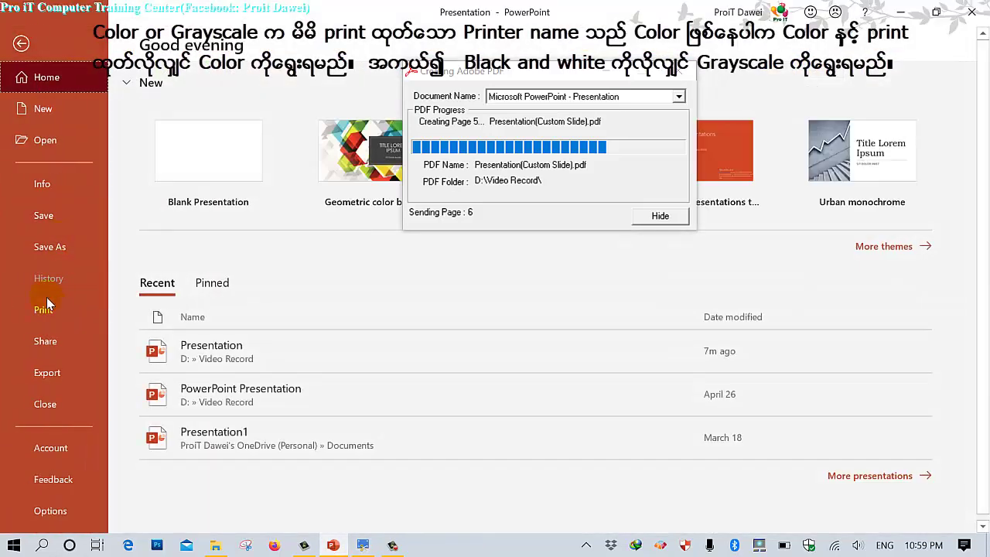
Review the available printers' status and switch the printer to EPSON L360 Series
click(43, 309)
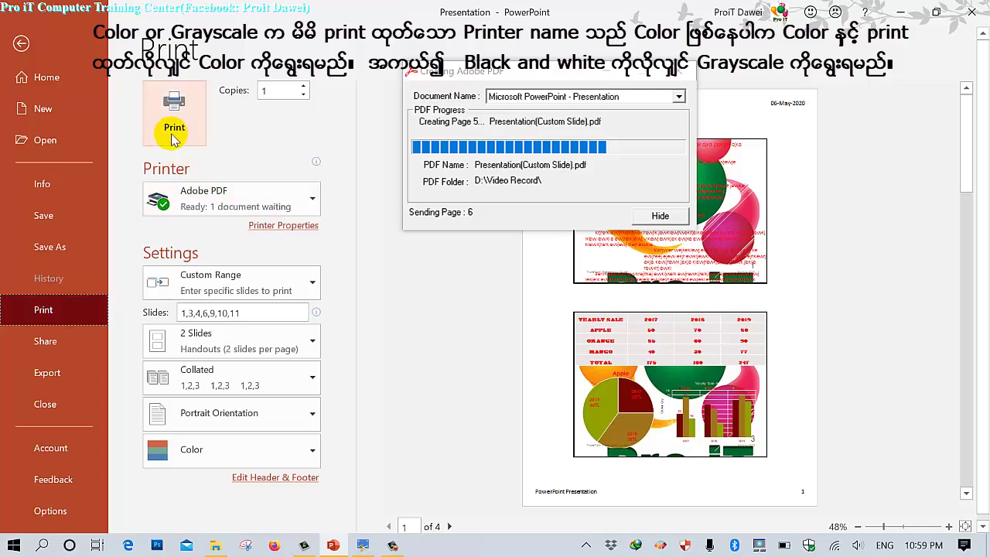
click(225, 196)
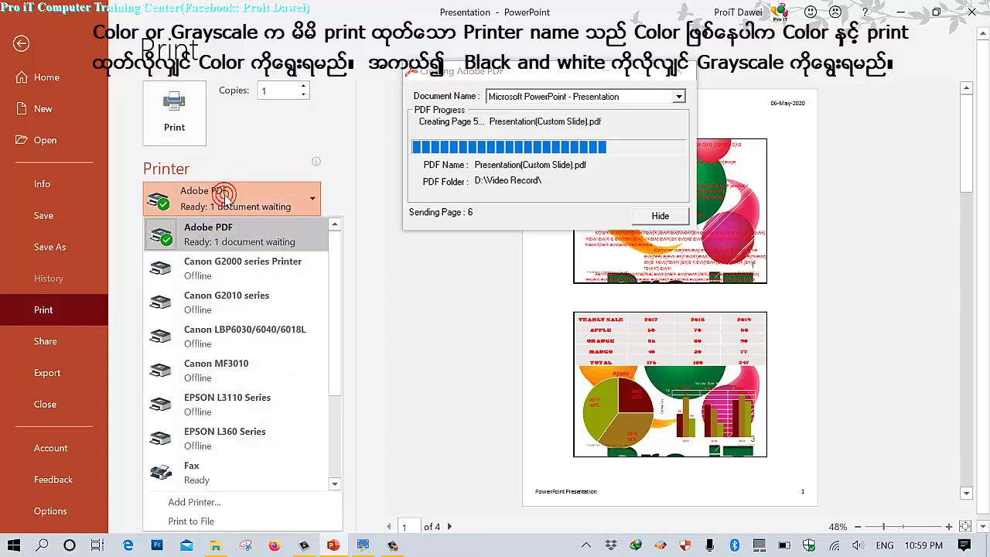
click(225, 196)
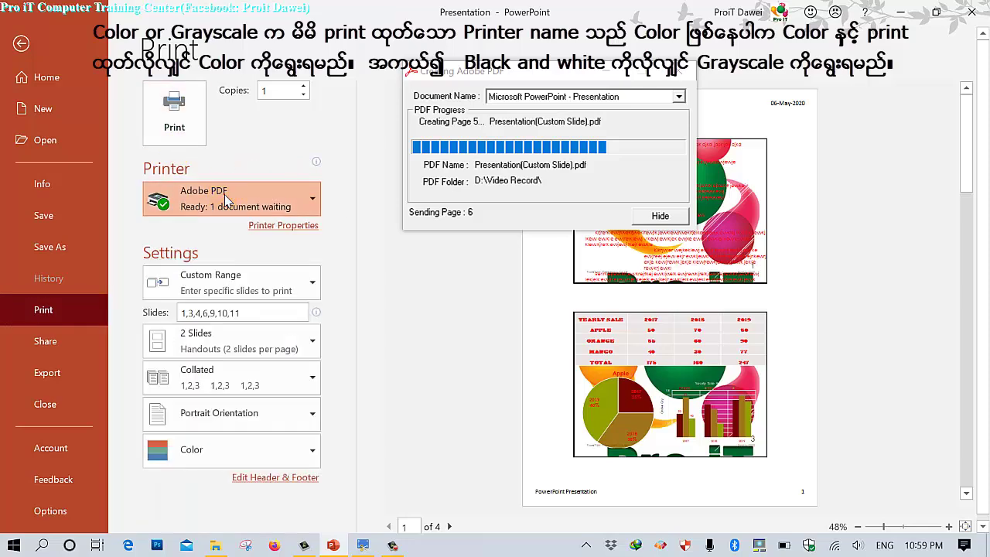
click(226, 197)
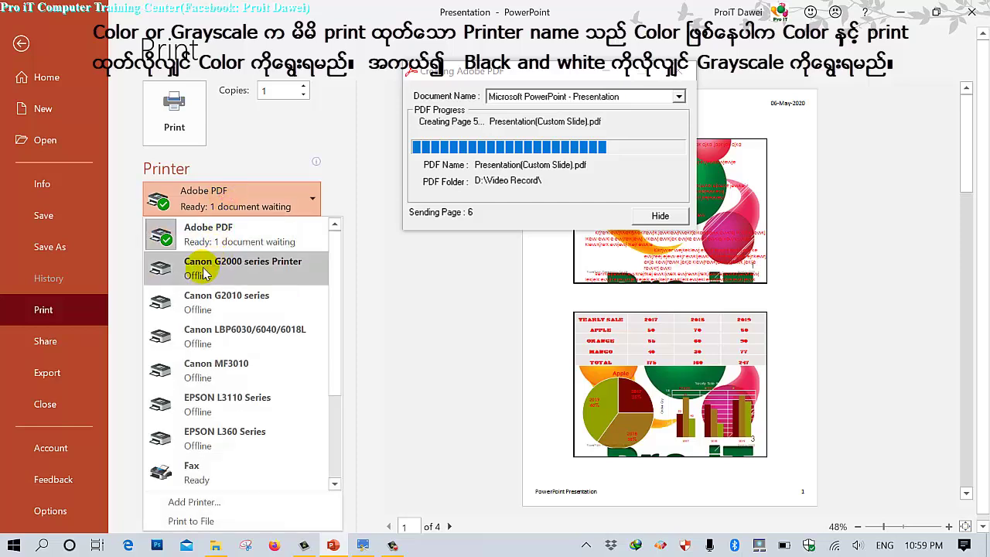
mouse_move(205, 273)
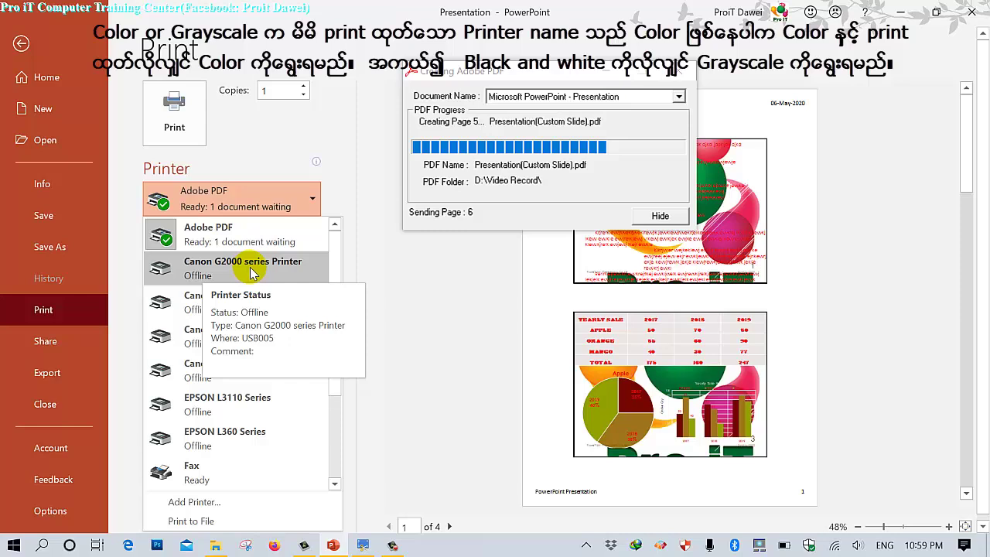
mouse_move(224, 304)
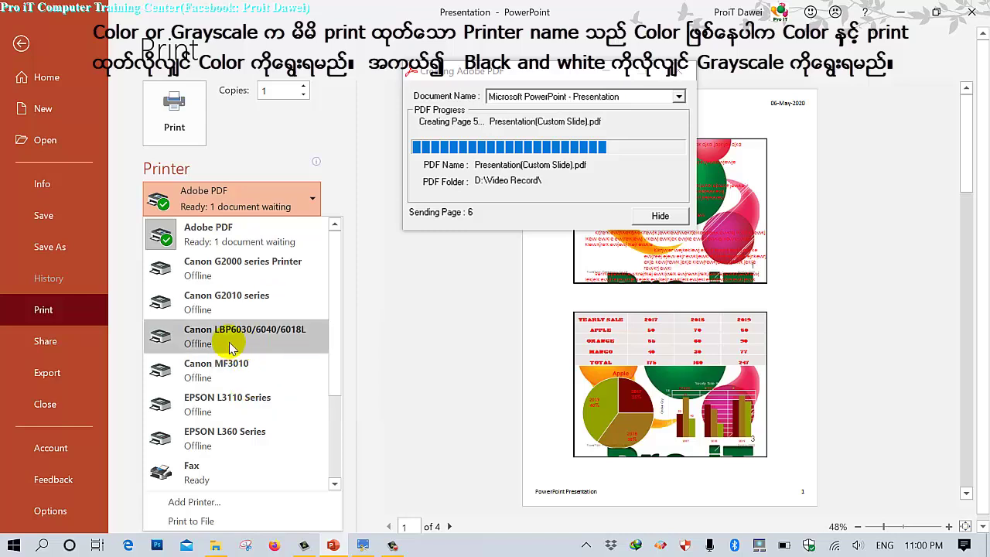
mouse_move(237, 348)
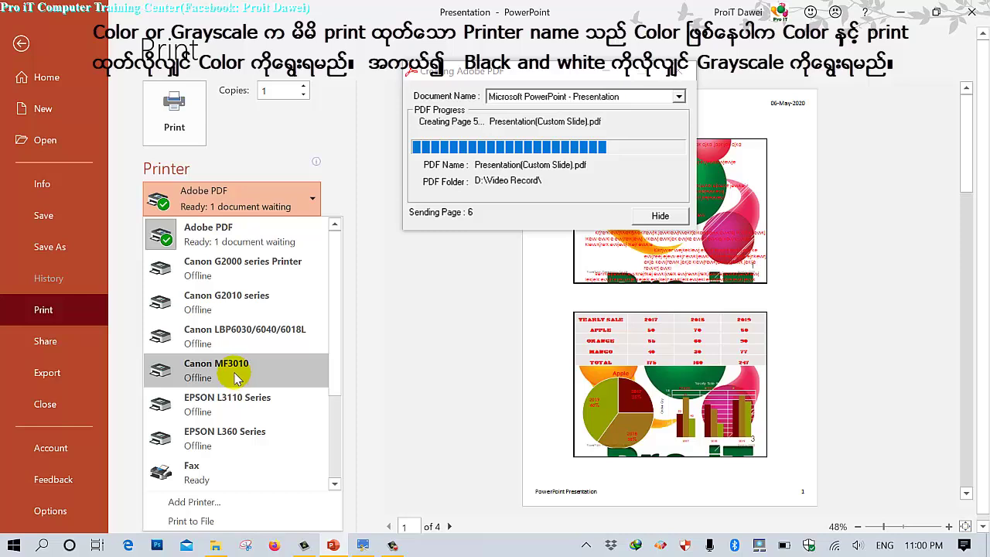
mouse_move(244, 373)
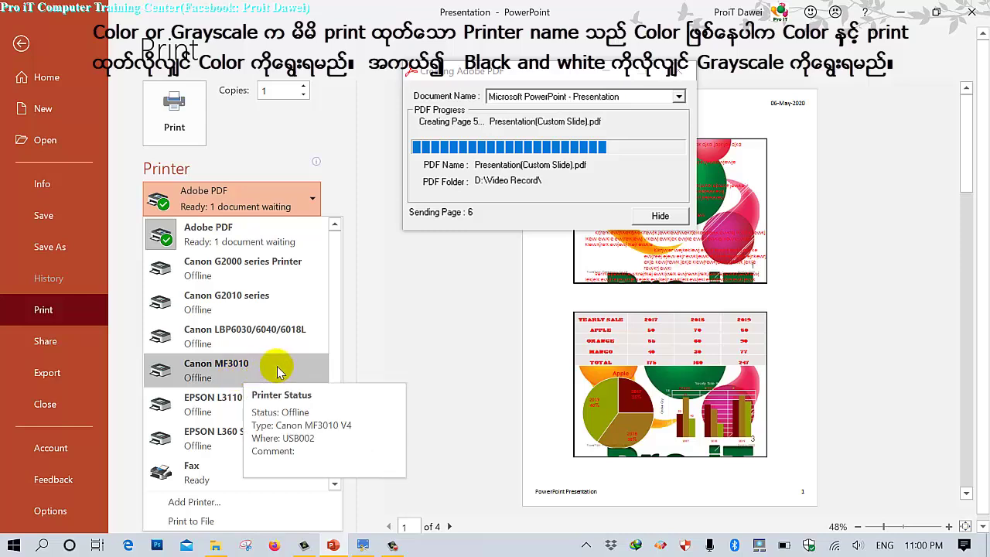
mouse_move(269, 406)
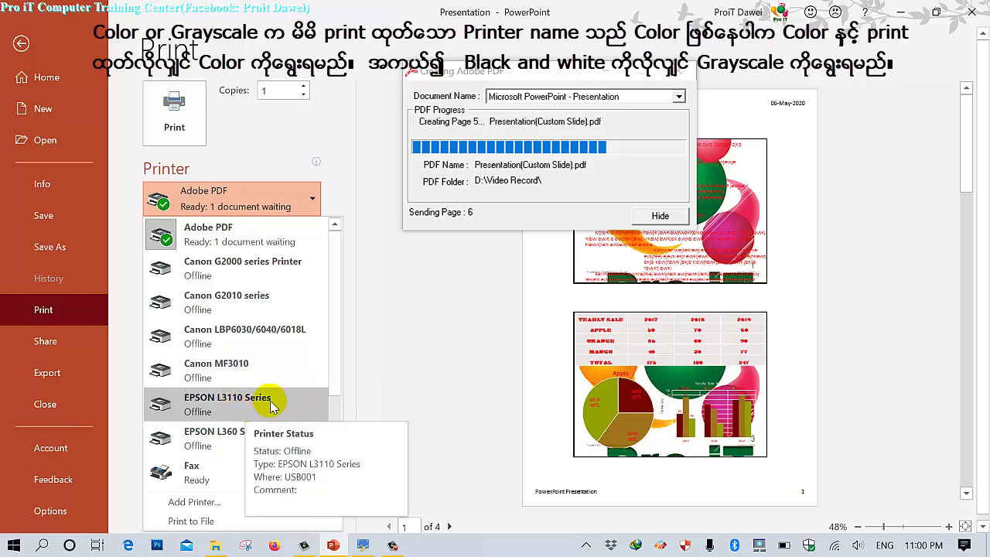
mouse_move(224, 439)
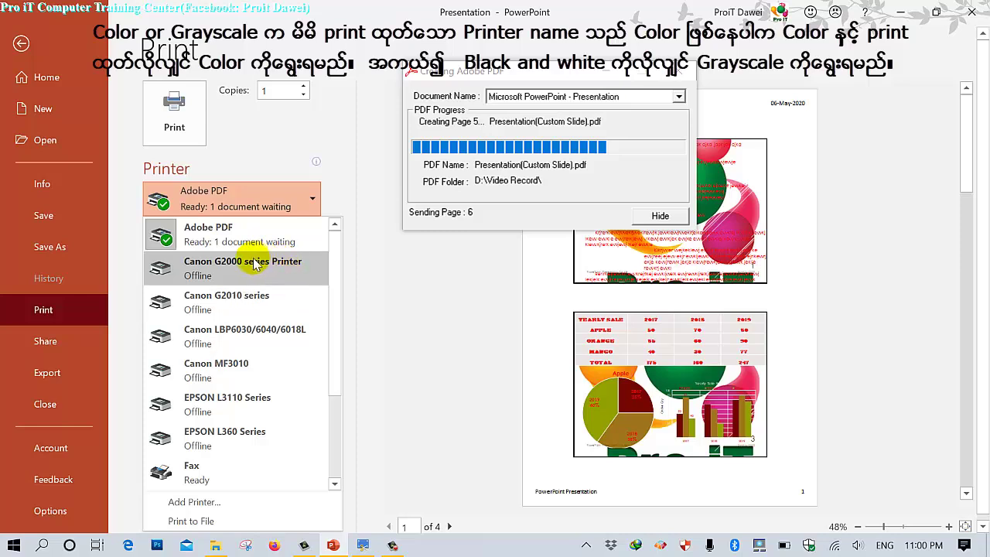
mouse_move(253, 272)
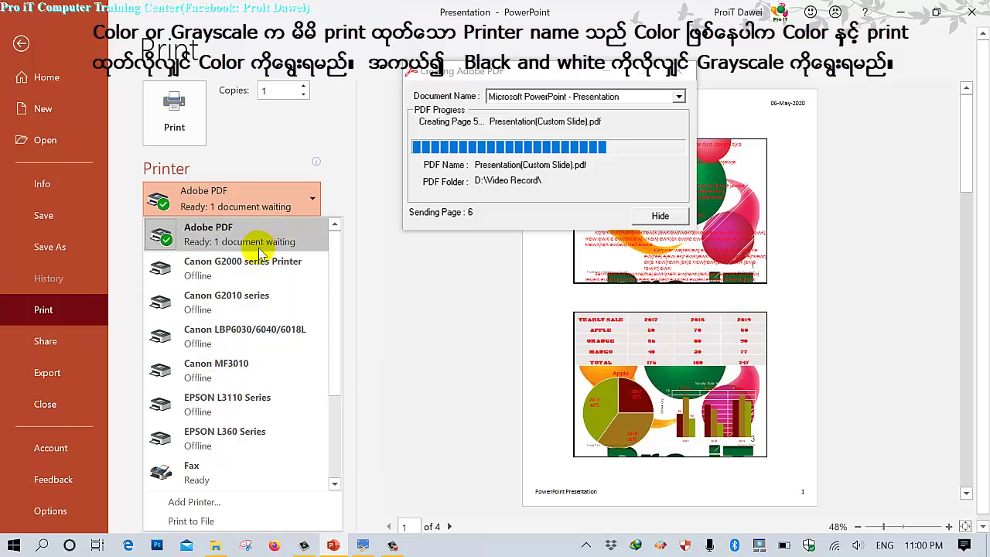
click(197, 434)
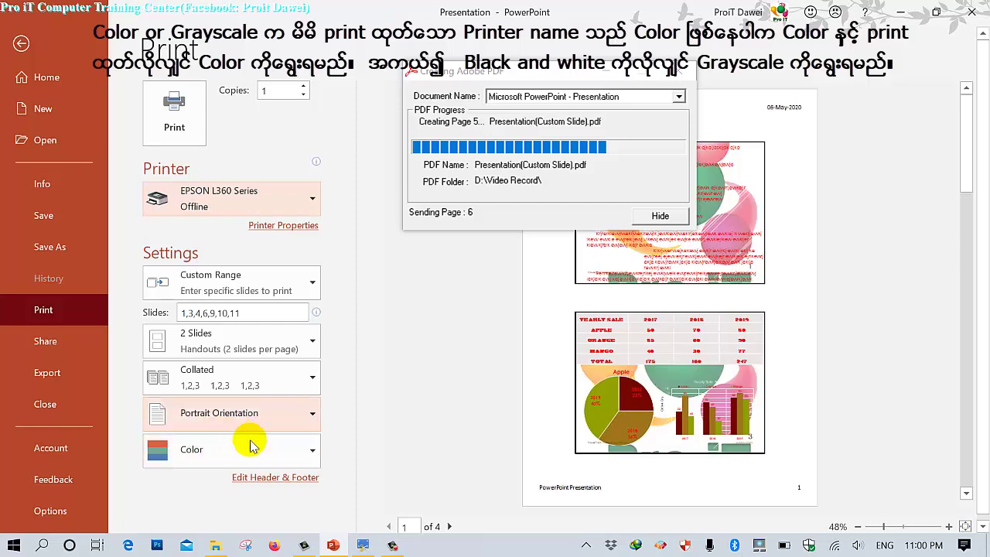
Move the PDF progress box aside and set the print colour to Grayscale
click(283, 450)
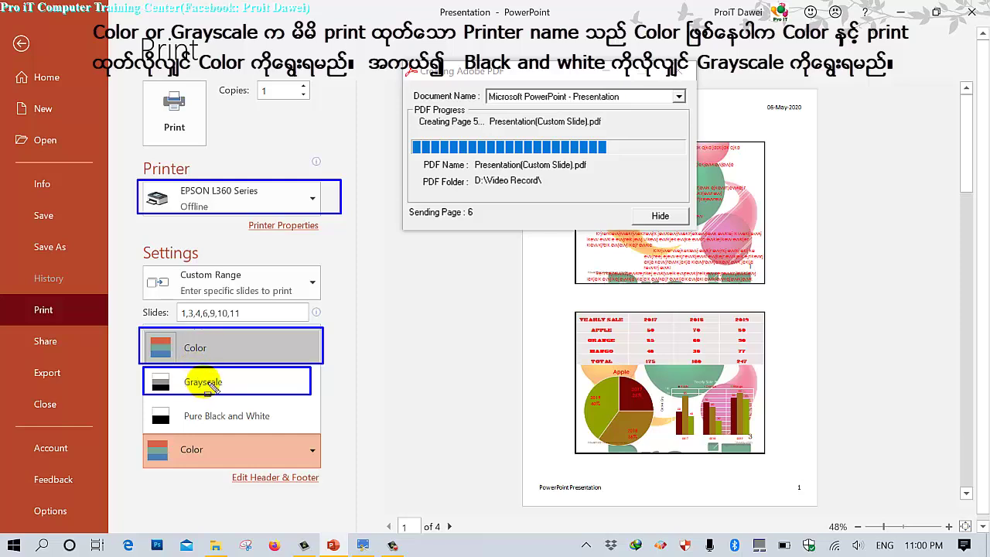
click(215, 451)
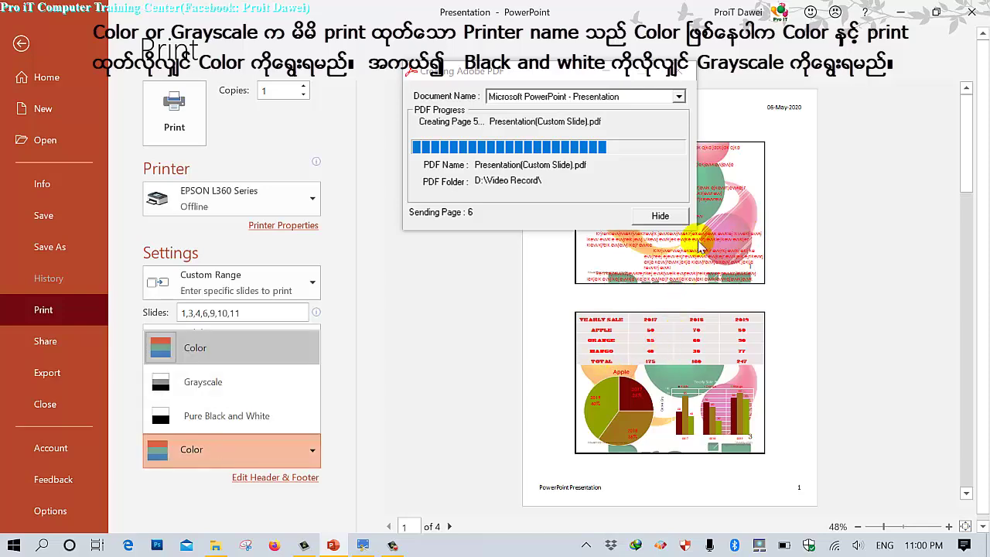
click(495, 292)
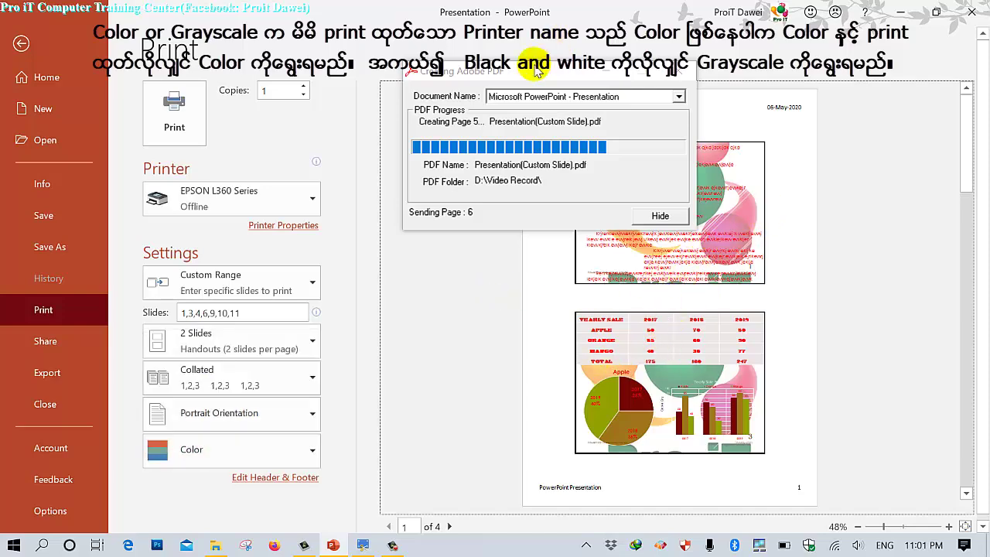
mouse_move(537, 72)
mouse_down()
mouse_move(367, 9)
mouse_move(951, 27)
mouse_up()
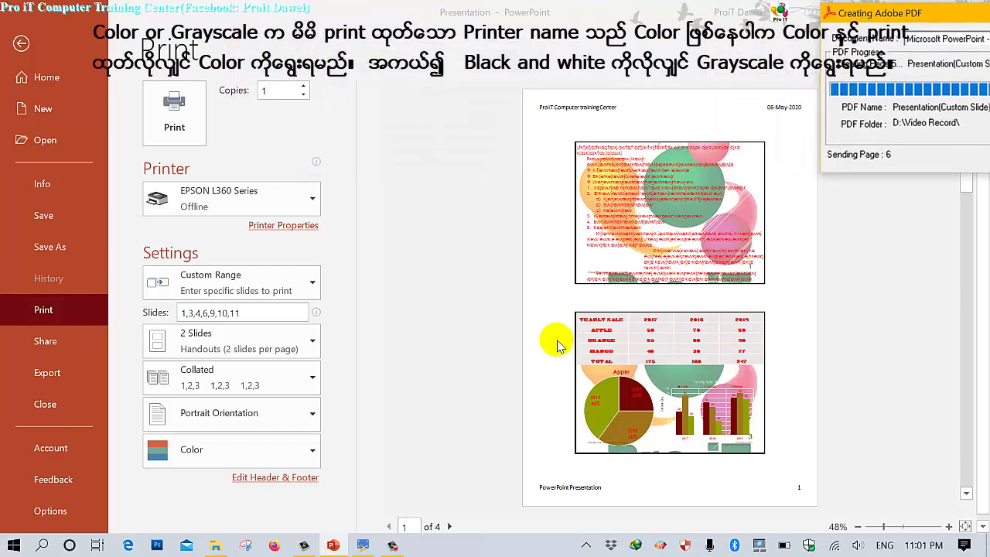
click(256, 455)
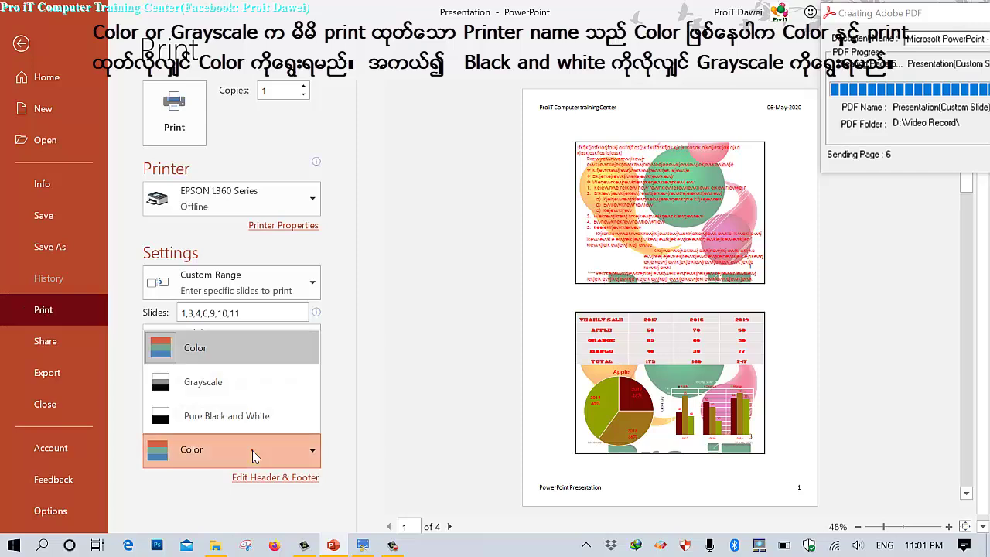
click(210, 387)
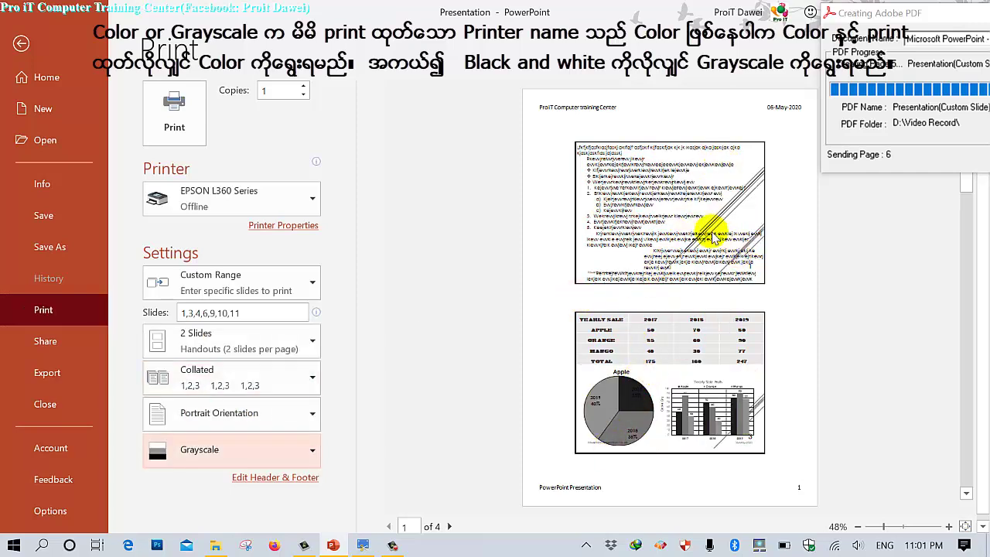
Check all four grayscale preview pages, then bring the annotated lesson slide forward
click(450, 526)
click(449, 526)
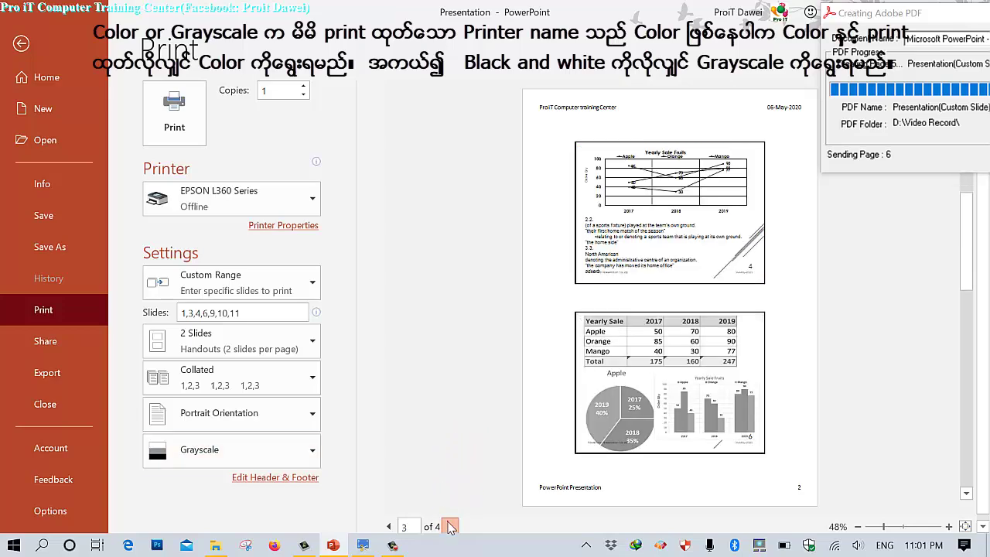
click(449, 526)
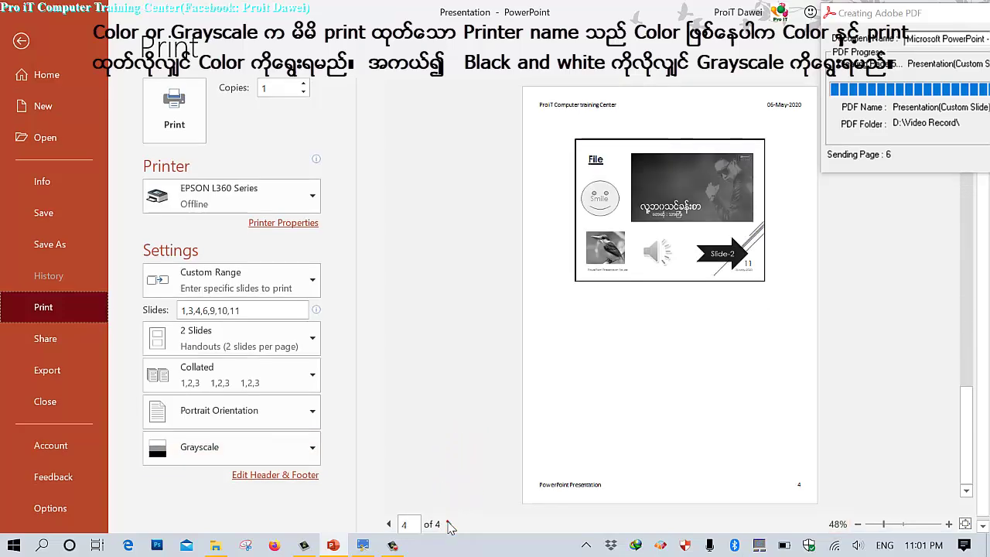
click(388, 525)
click(389, 524)
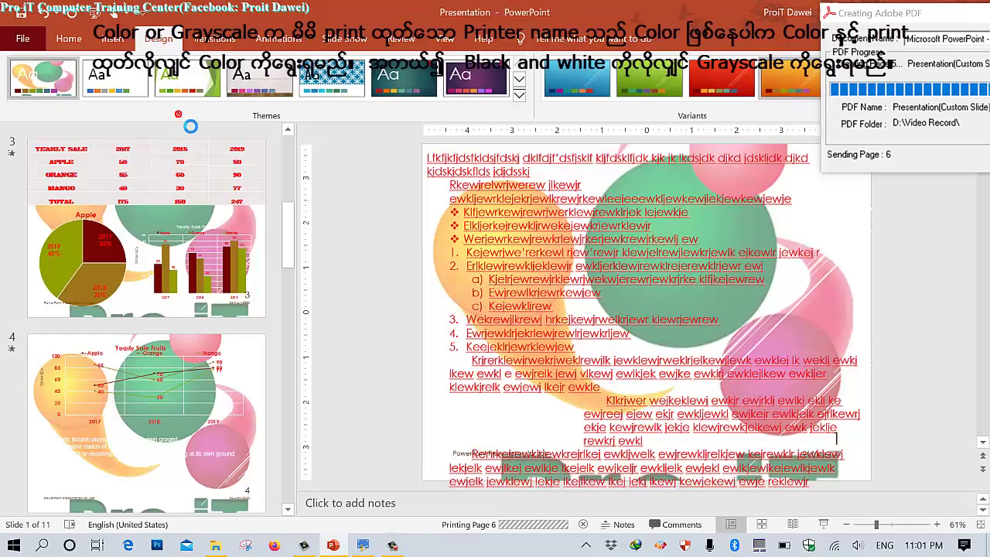
click(361, 547)
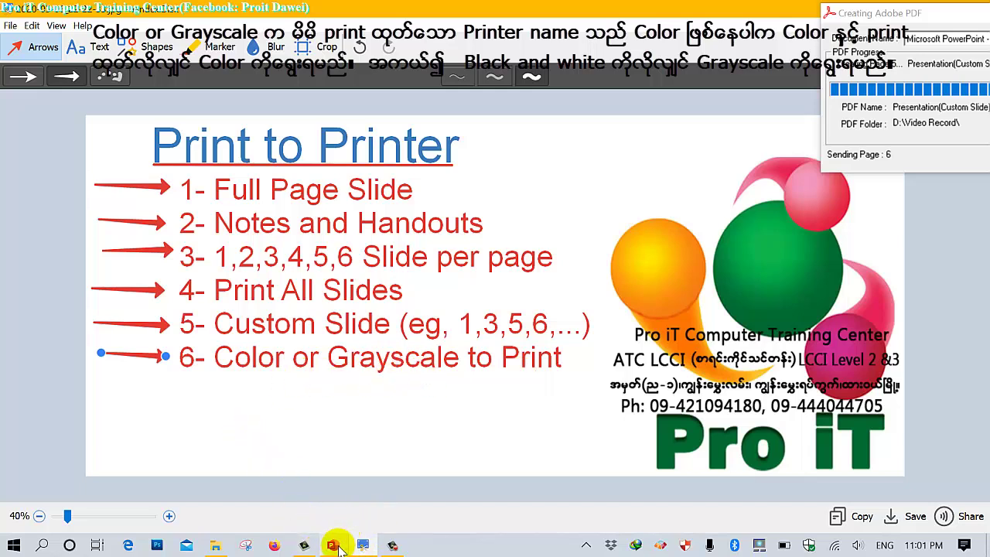
Switch from PowerPoint to File Explorer showing This PC
click(338, 547)
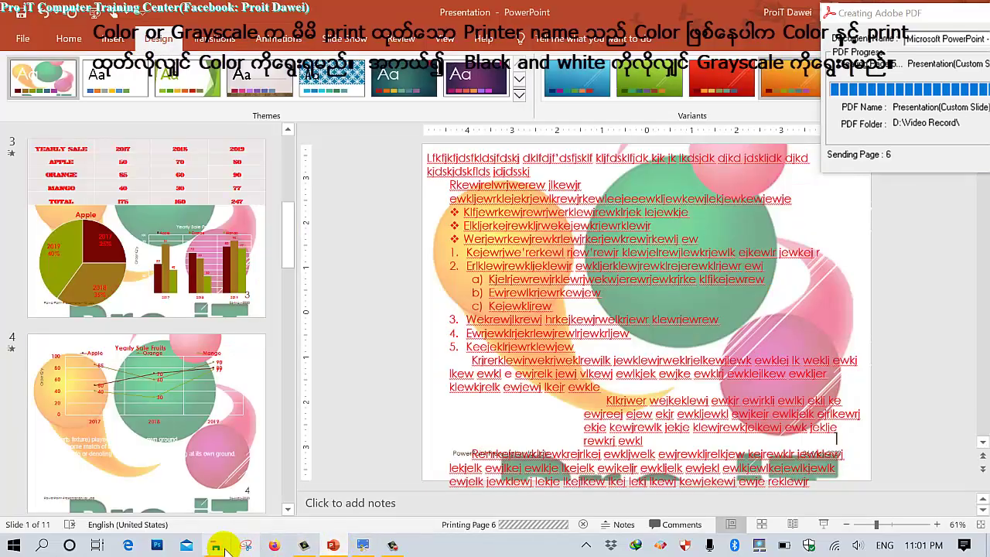
click(219, 546)
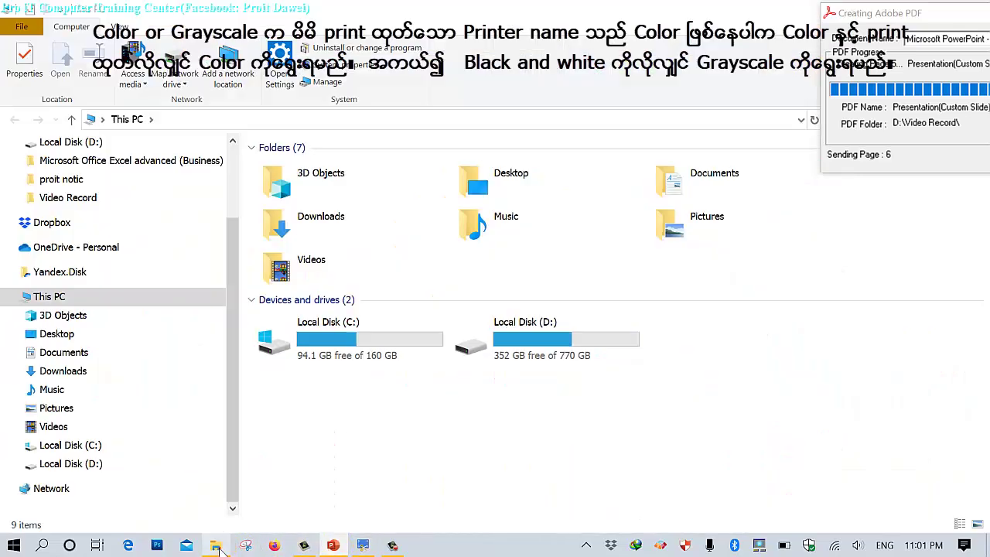
Browse to D:\Video Record and open the Presentation-1 PDF
double_click(541, 356)
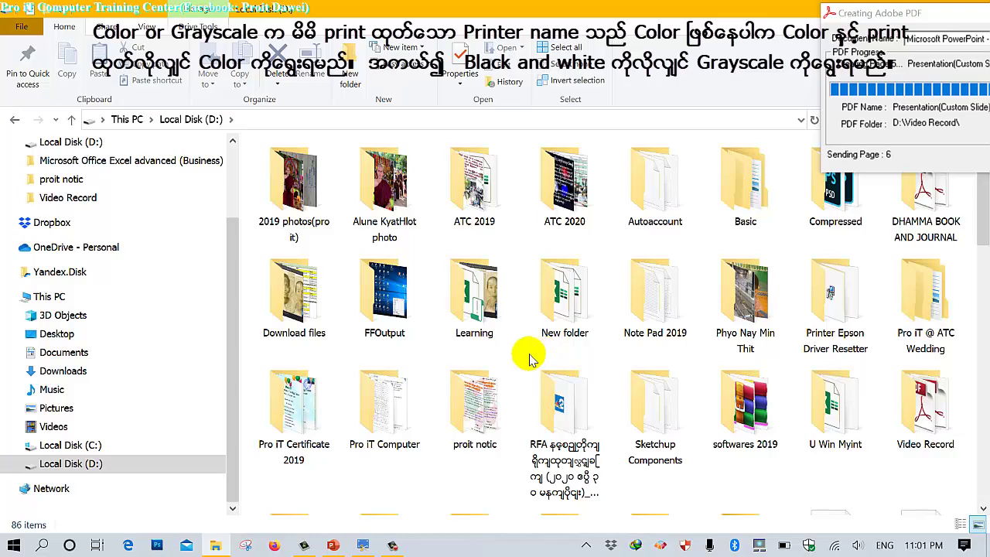
double_click(931, 430)
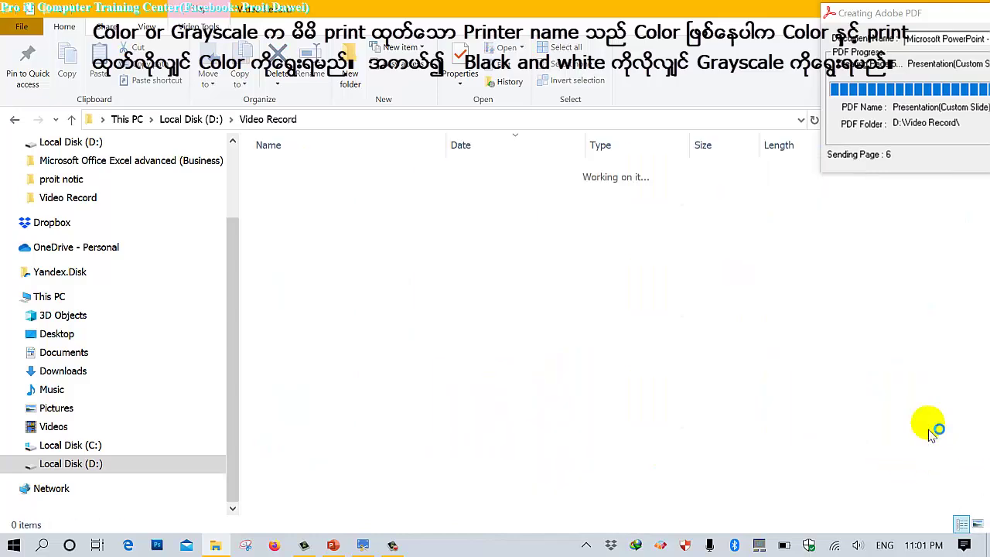
scroll(641, 363, down, 2)
scroll(644, 368, down, 4)
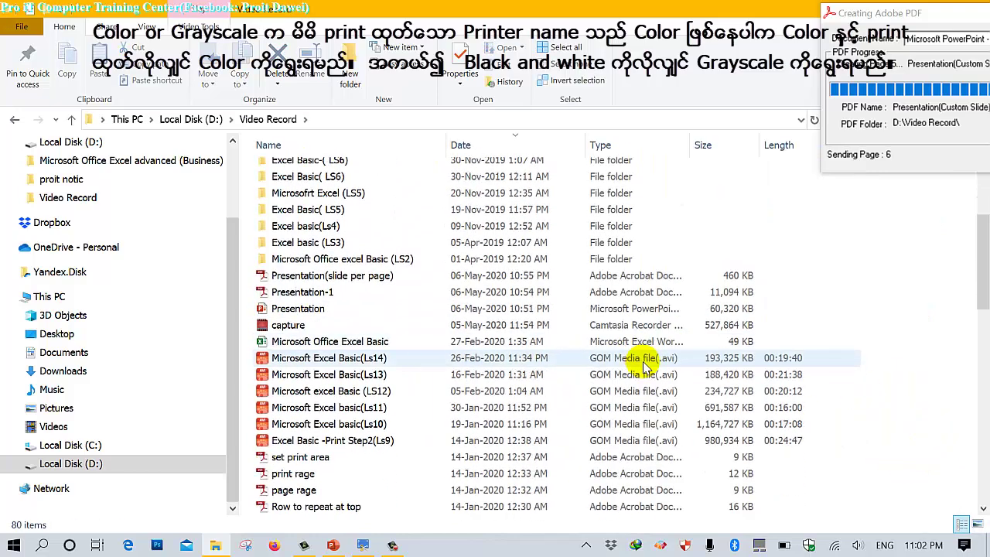
scroll(644, 368, down, 1)
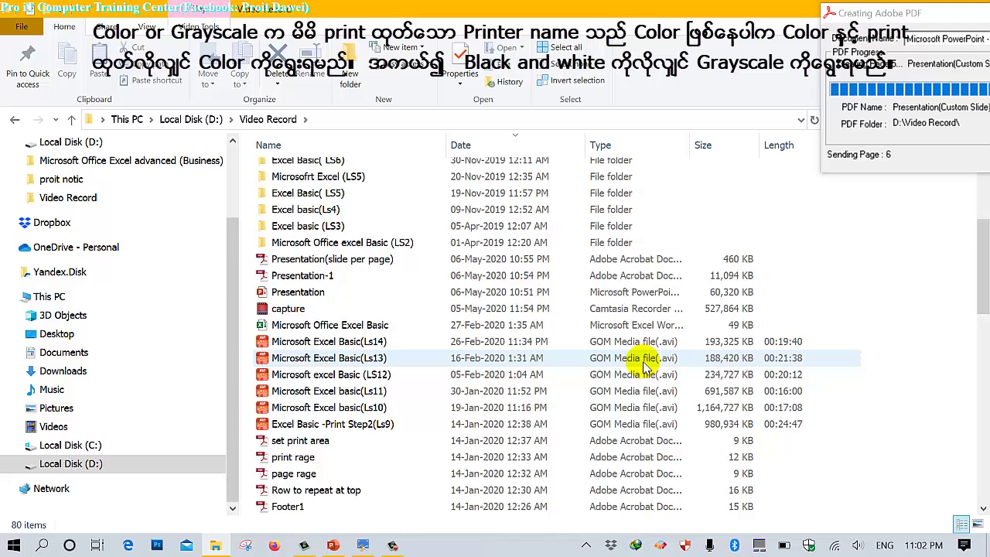
click(326, 263)
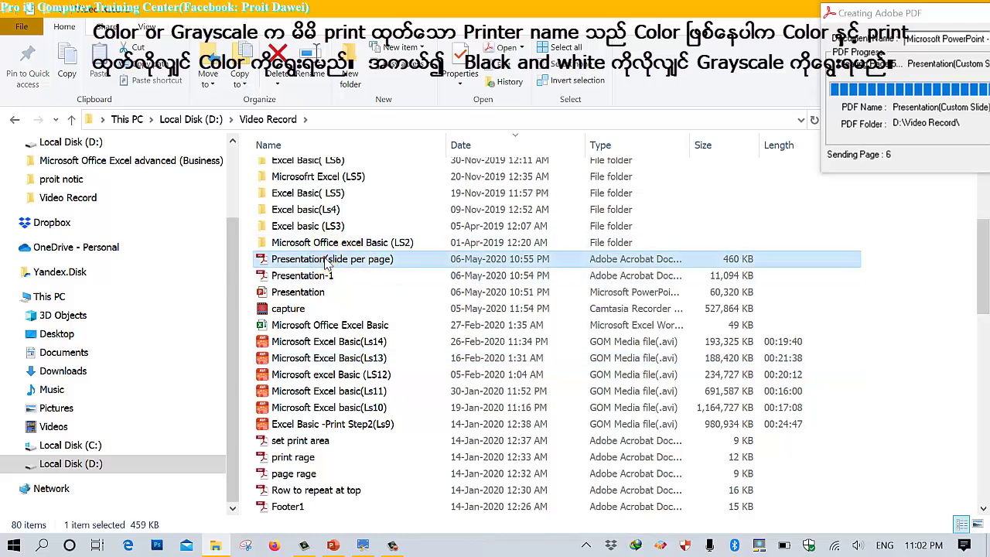
click(309, 277)
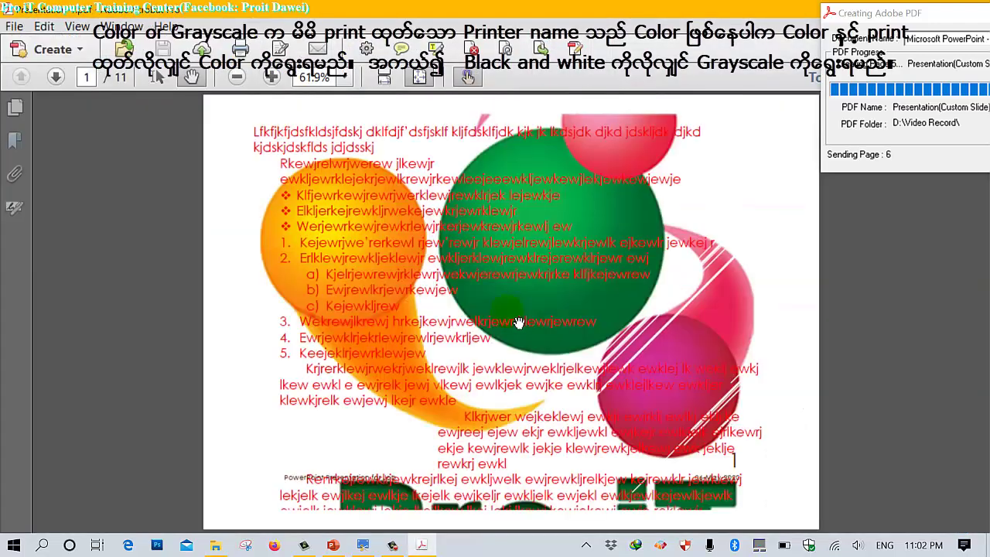
Scroll through the 11 slide pages of Presentation-1.pdf in Acrobat
scroll(667, 205, up, 1)
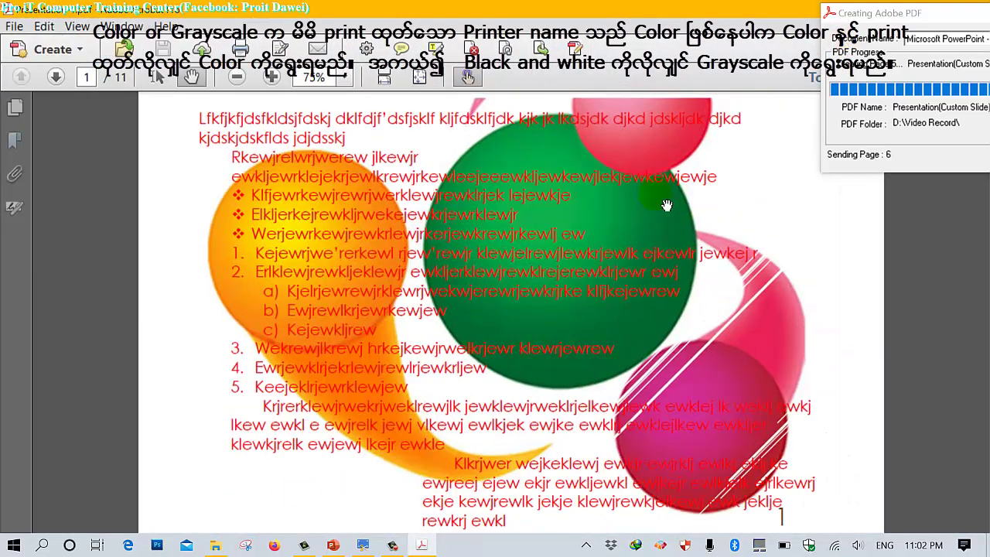
scroll(666, 205, down, 5)
scroll(666, 205, down, 5)
scroll(667, 205, down, 5)
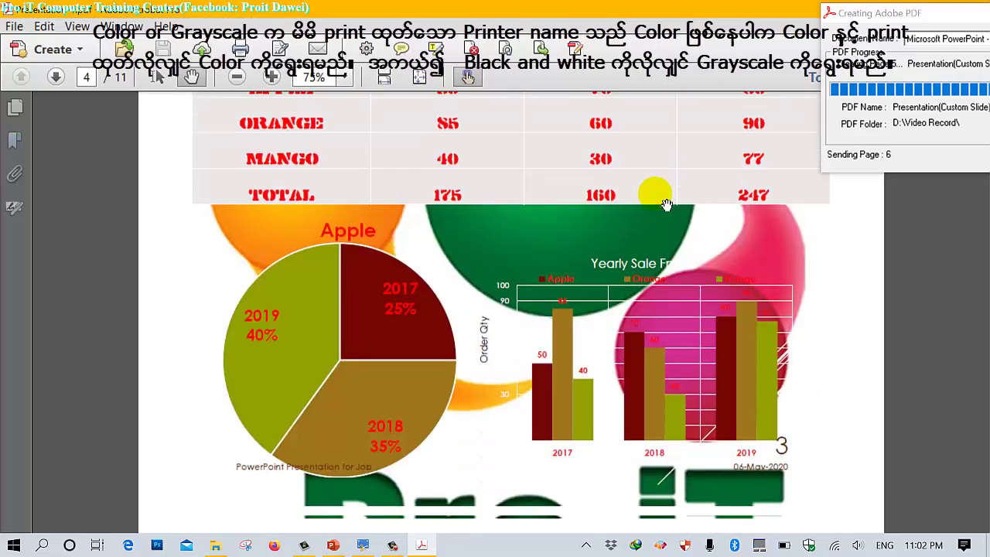
scroll(666, 205, down, 5)
scroll(667, 205, down, 5)
scroll(666, 205, down, 5)
scroll(667, 205, down, 3)
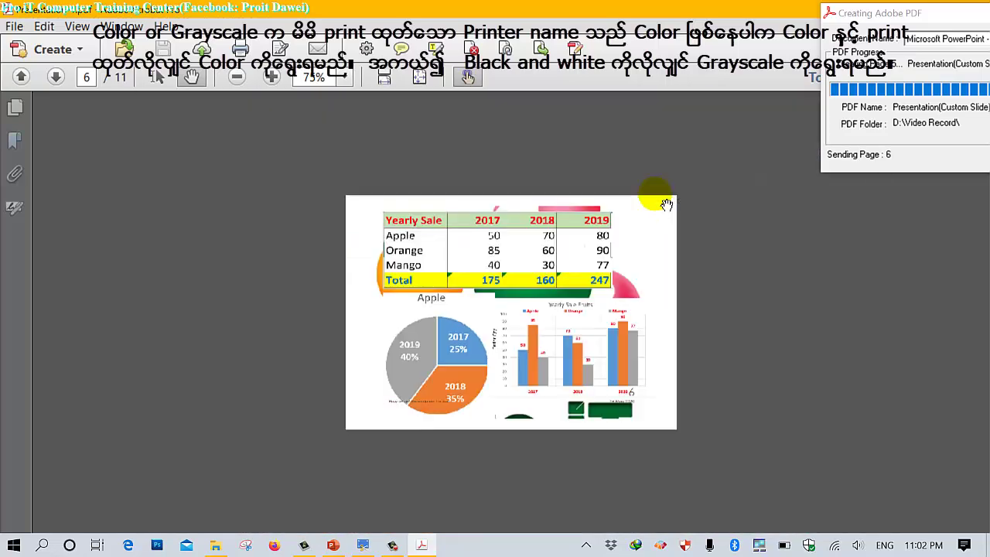
scroll(667, 205, down, 3)
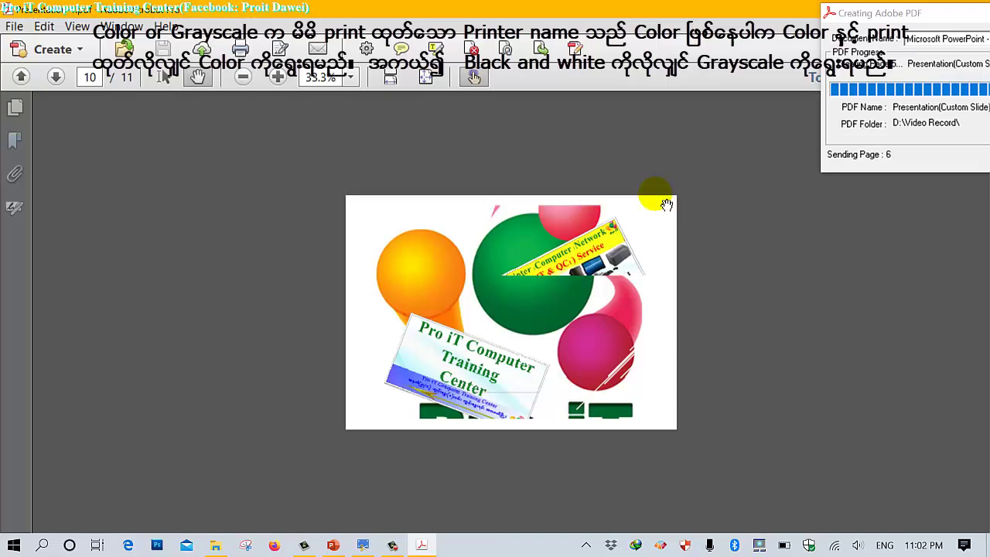
scroll(666, 204, down, 1)
Fit the page to the window, recheck the slides, and return to Video Record
key(ctrl+0)
scroll(667, 205, up, 2)
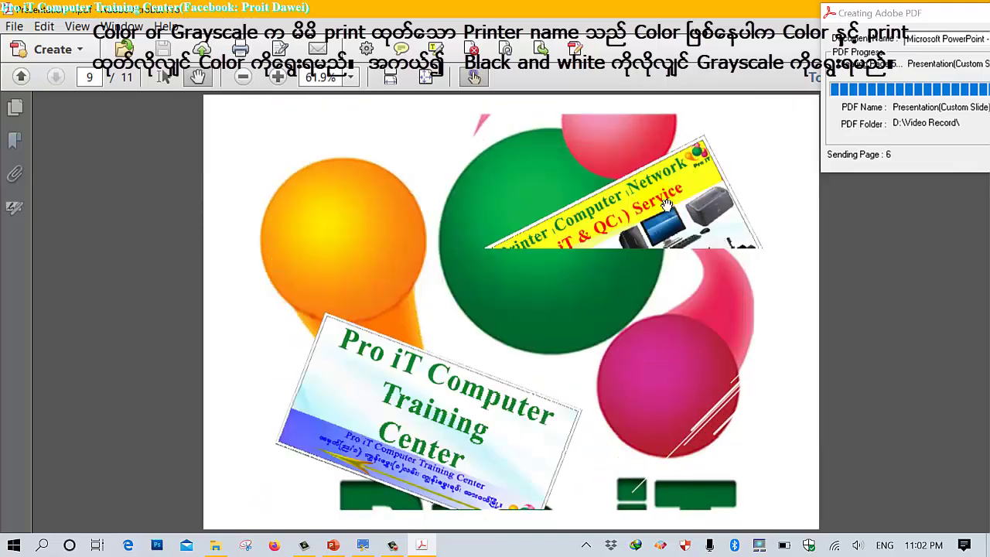
scroll(667, 205, up, 2)
scroll(667, 204, up, 2)
scroll(667, 204, up, 3)
scroll(667, 205, up, 2)
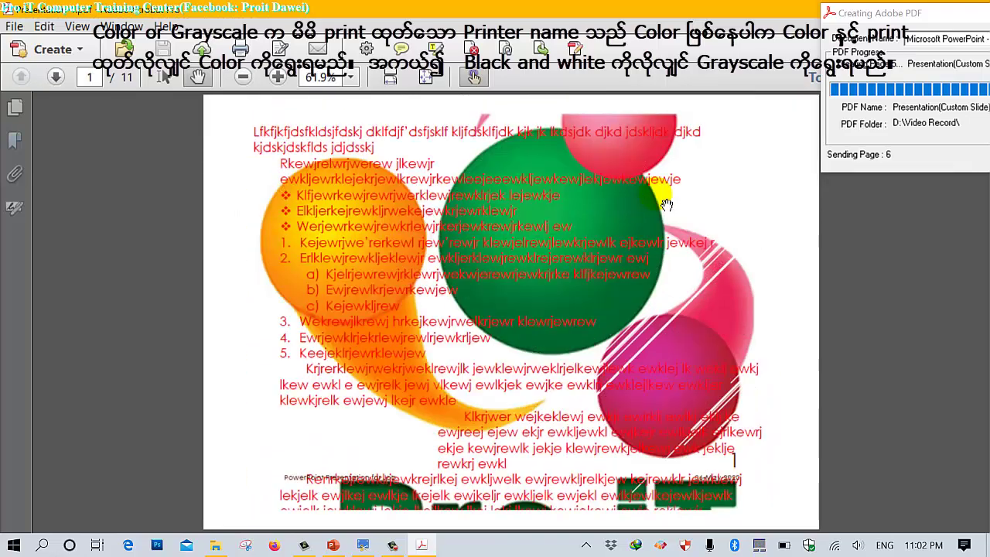
scroll(667, 205, down, 6)
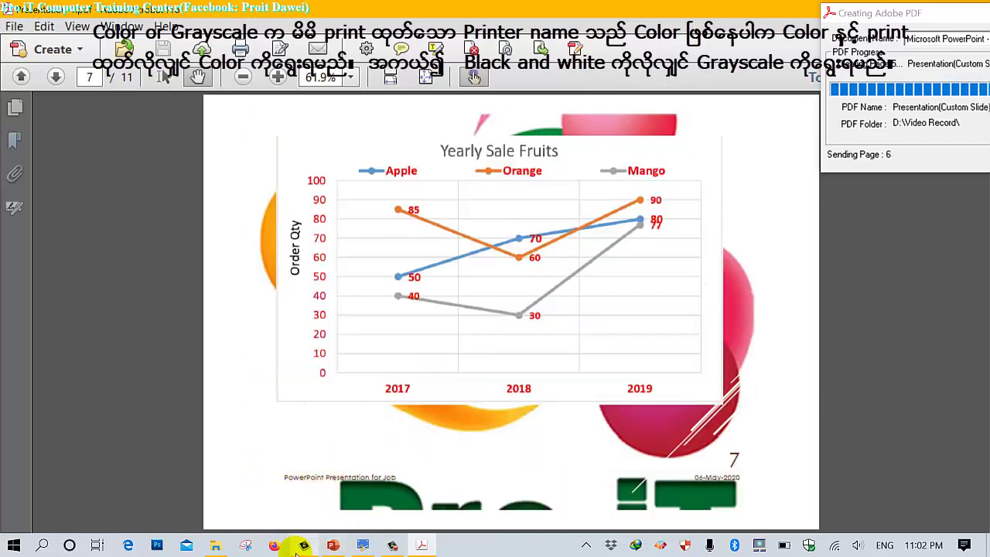
click(215, 545)
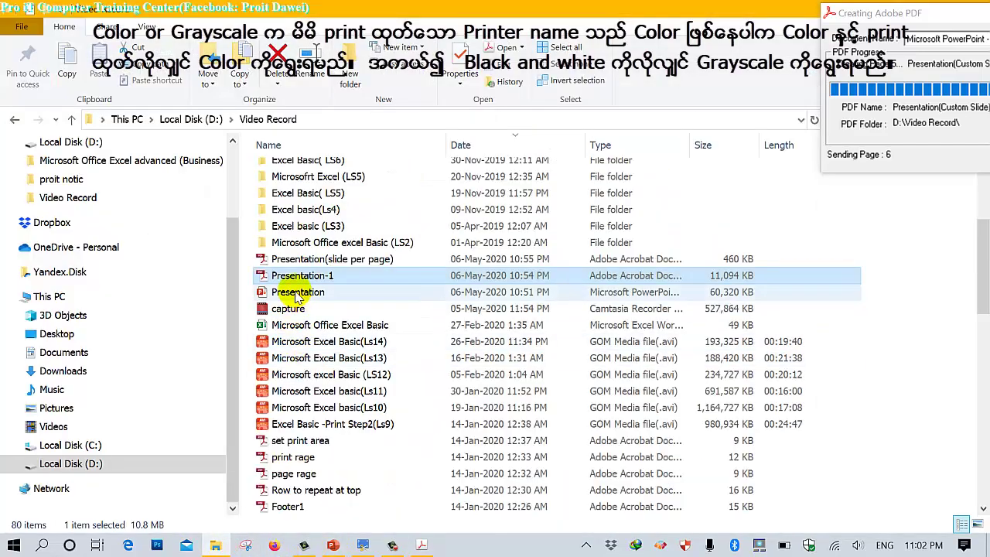
Open the Presentation(slide per page) handout PDF and scroll through its 3 pages
double_click(325, 260)
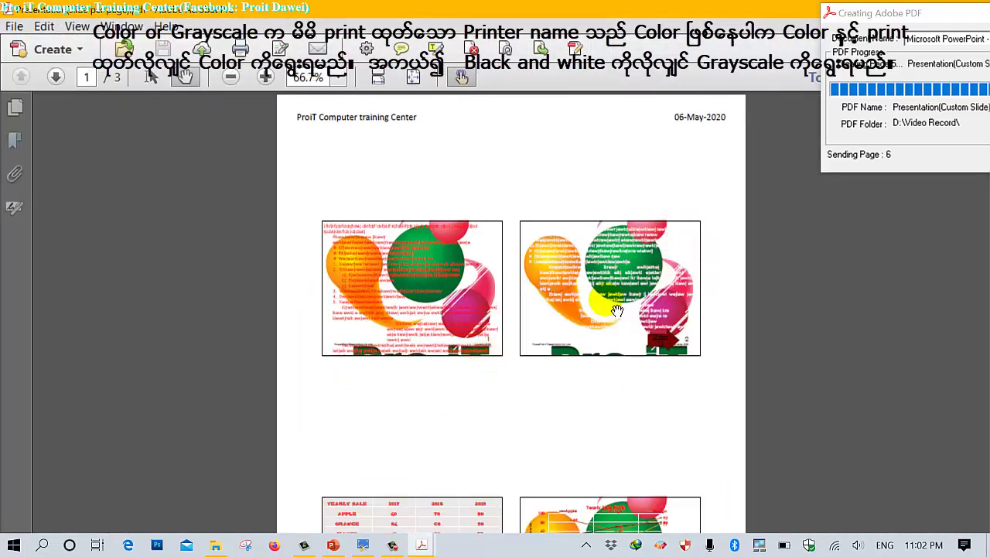
ctrl+scroll(616, 305, down, 1)
scroll(616, 309, down, 5)
scroll(616, 309, down, 5)
scroll(616, 310, down, 5)
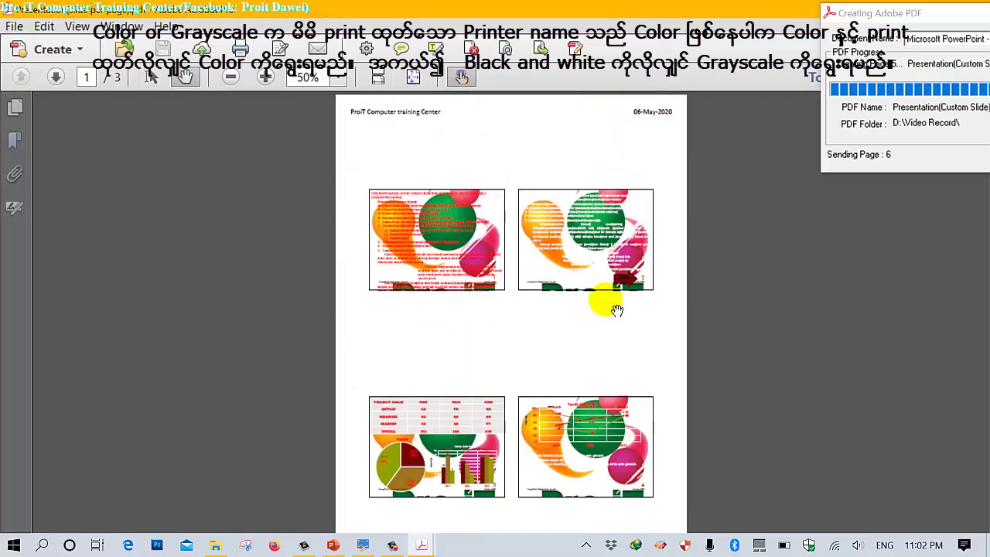
ctrl+scroll(565, 289, down, 1)
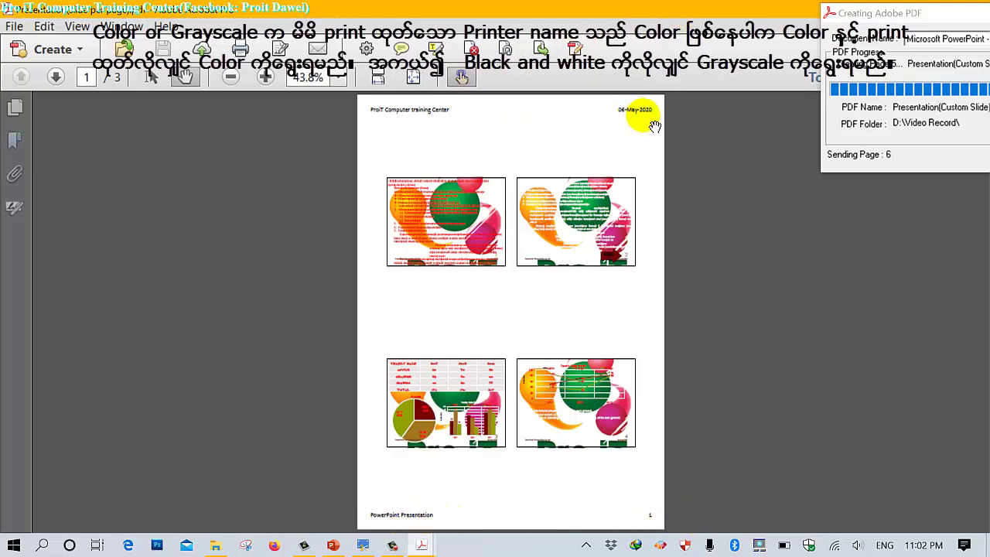
Pan the magnified handout to slide 2's footer, then return to the Print to Printer slide
scroll(482, 255, up, 5)
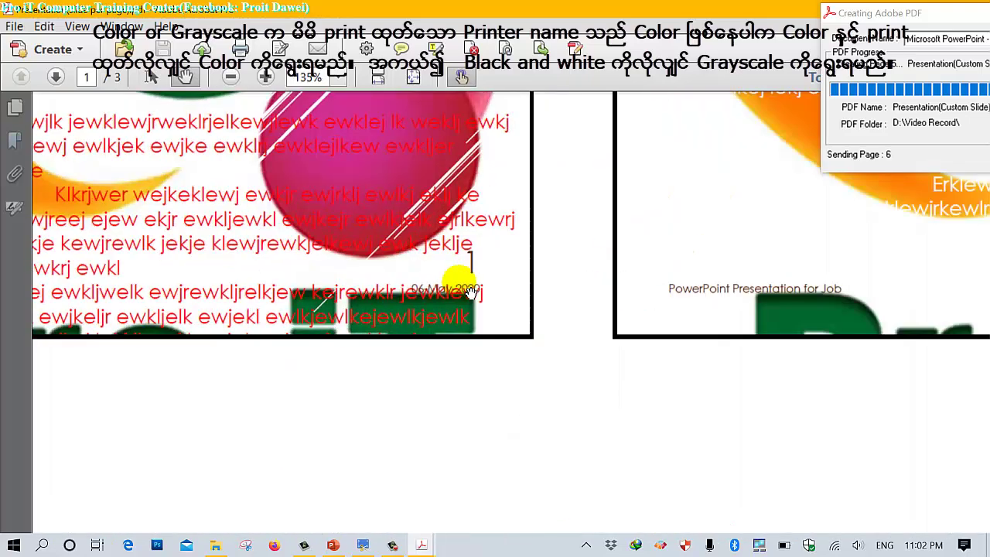
drag(632, 357, 516, 312)
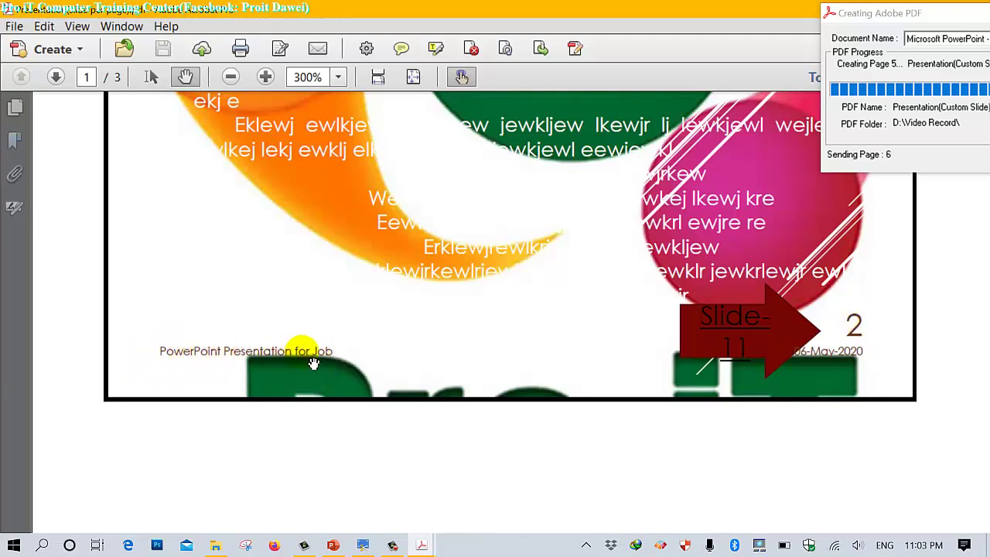
scroll(502, 348, down, 3)
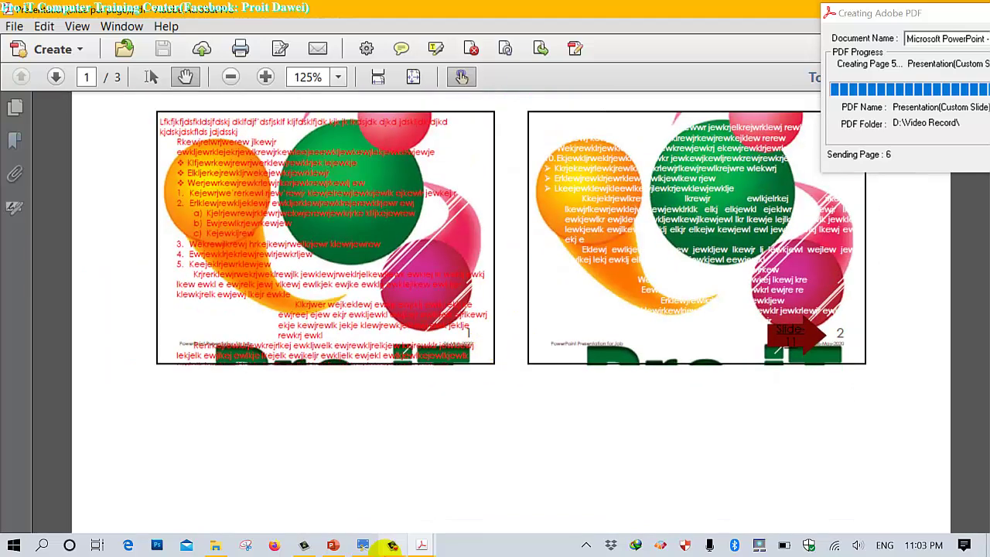
click(362, 546)
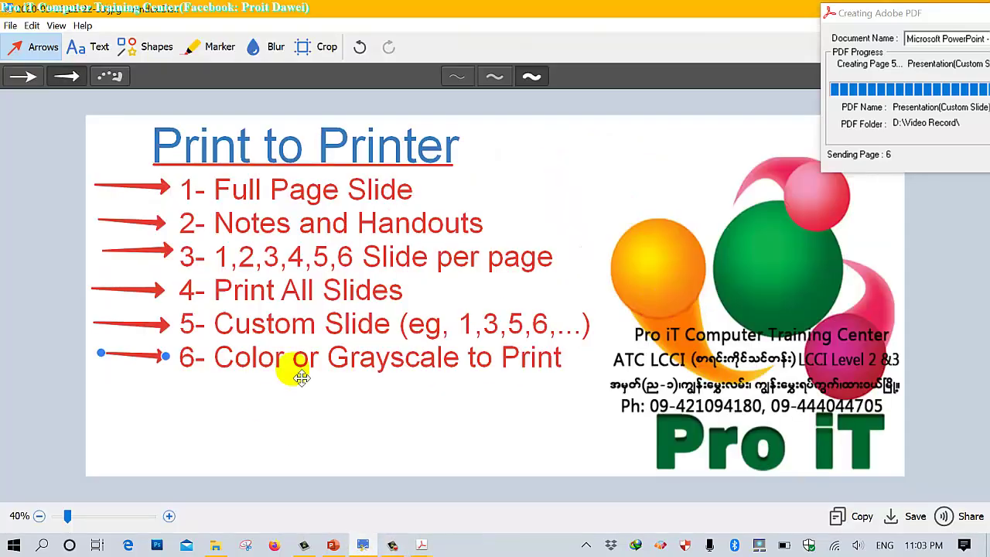